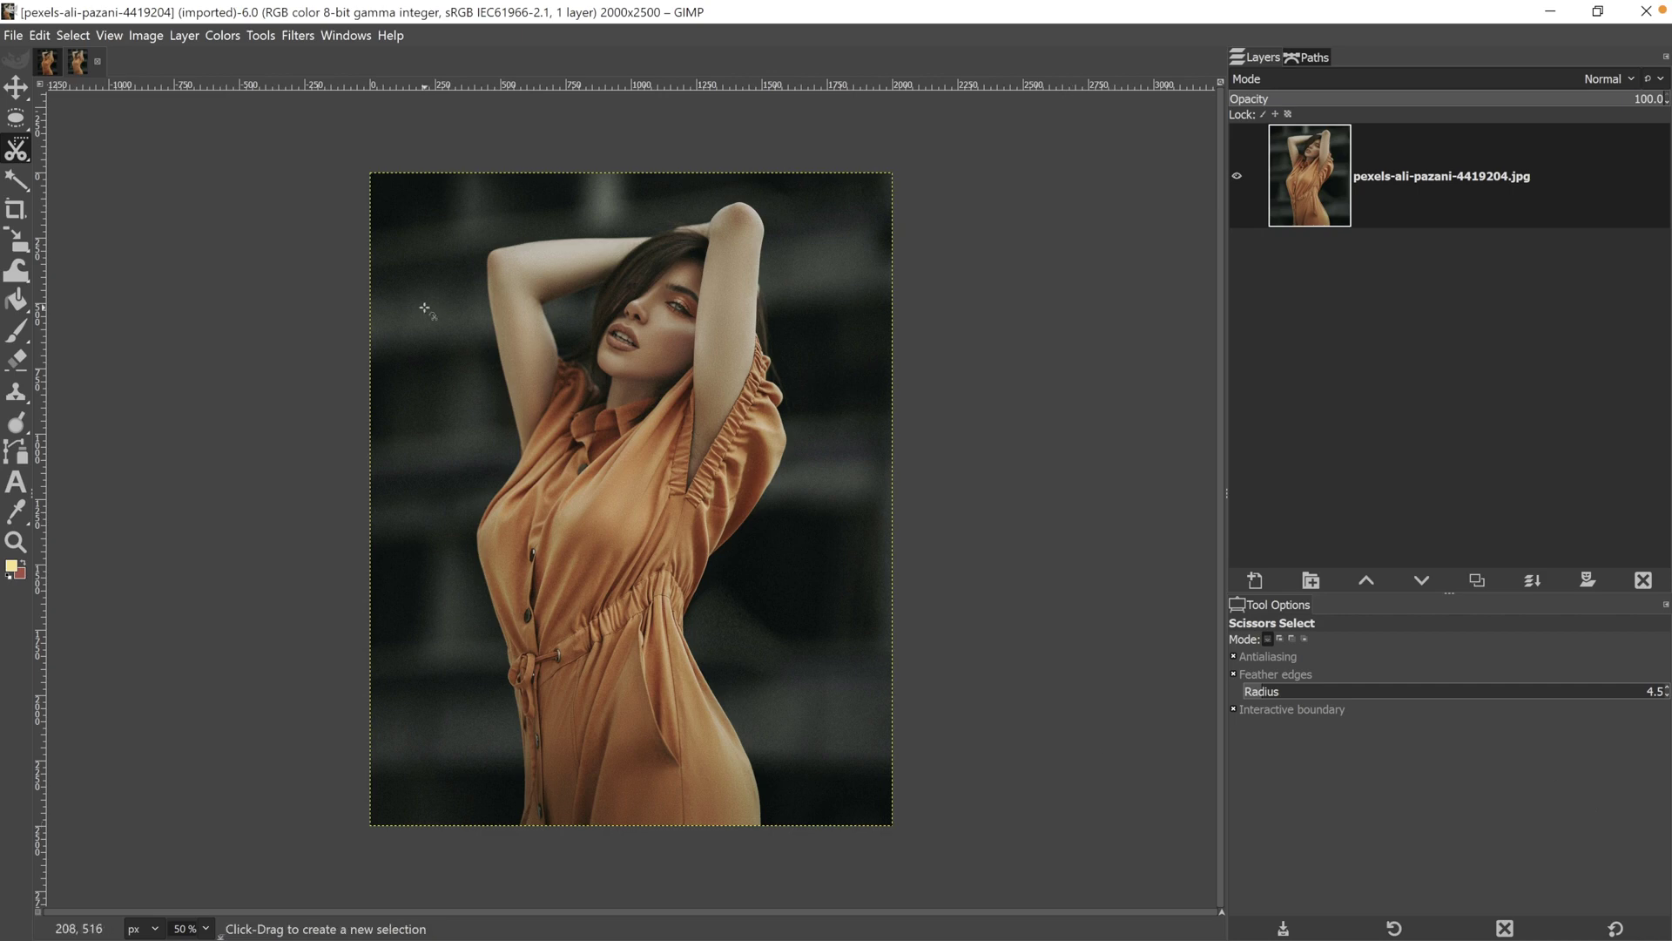
# Apply a gentle S-curve in Curves with Value points near 66/58 and 191/199
pyautogui.click(209, 38)
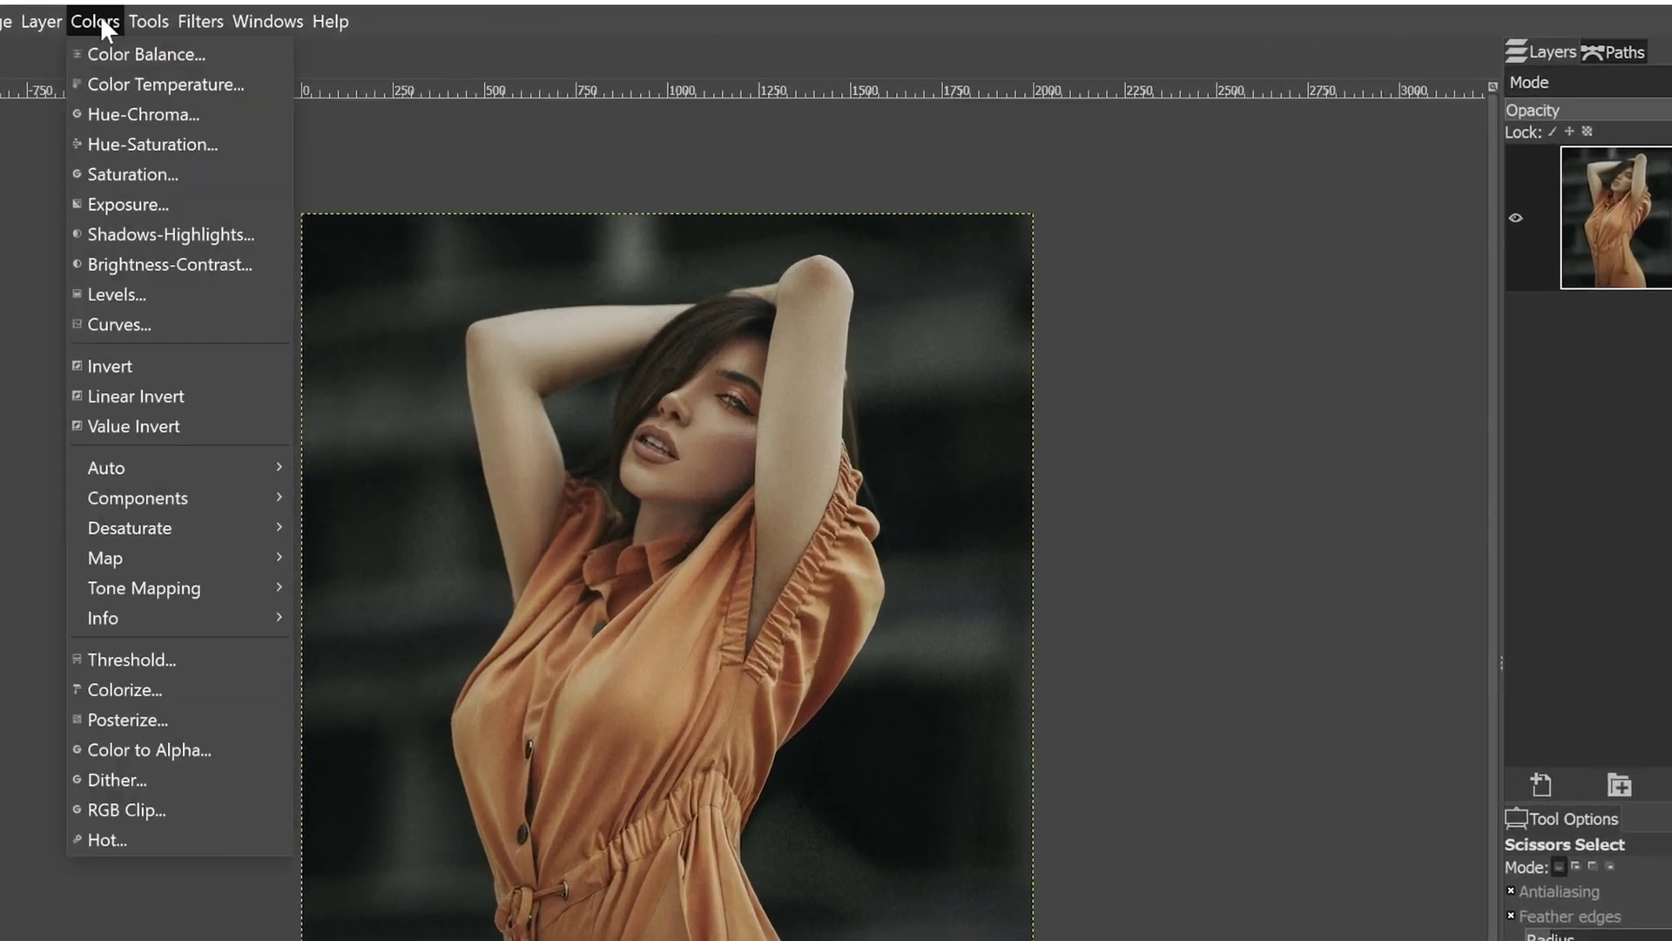
pyautogui.click(231, 263)
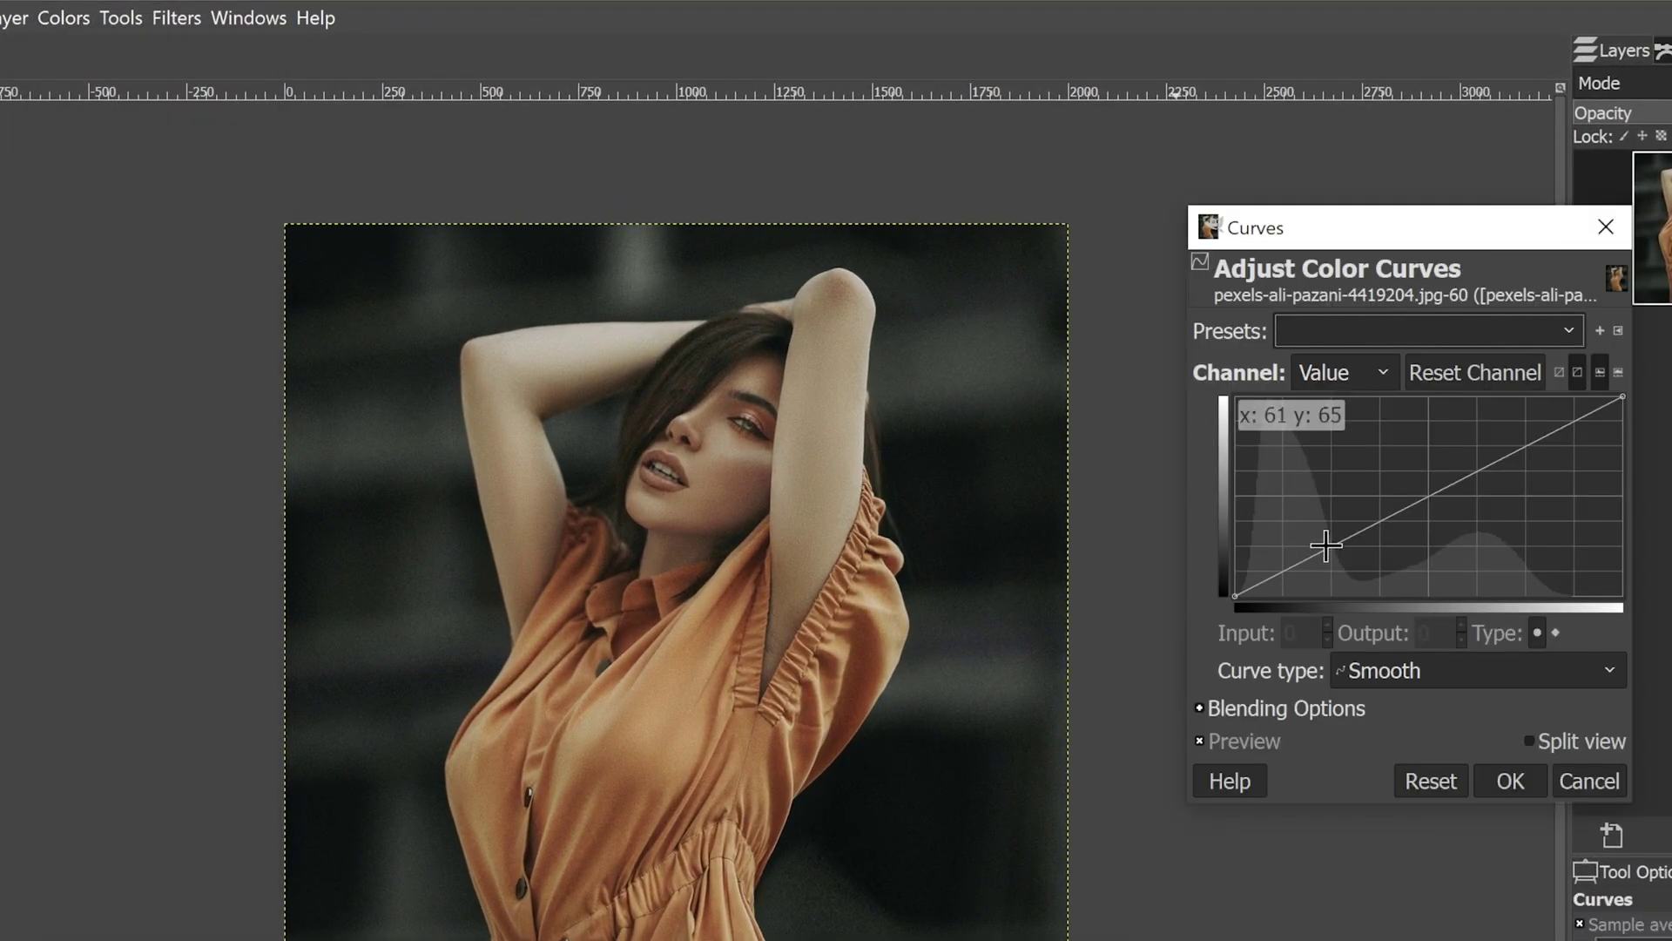
pyautogui.moveTo(1329, 543); pyautogui.dragTo(1331, 551)
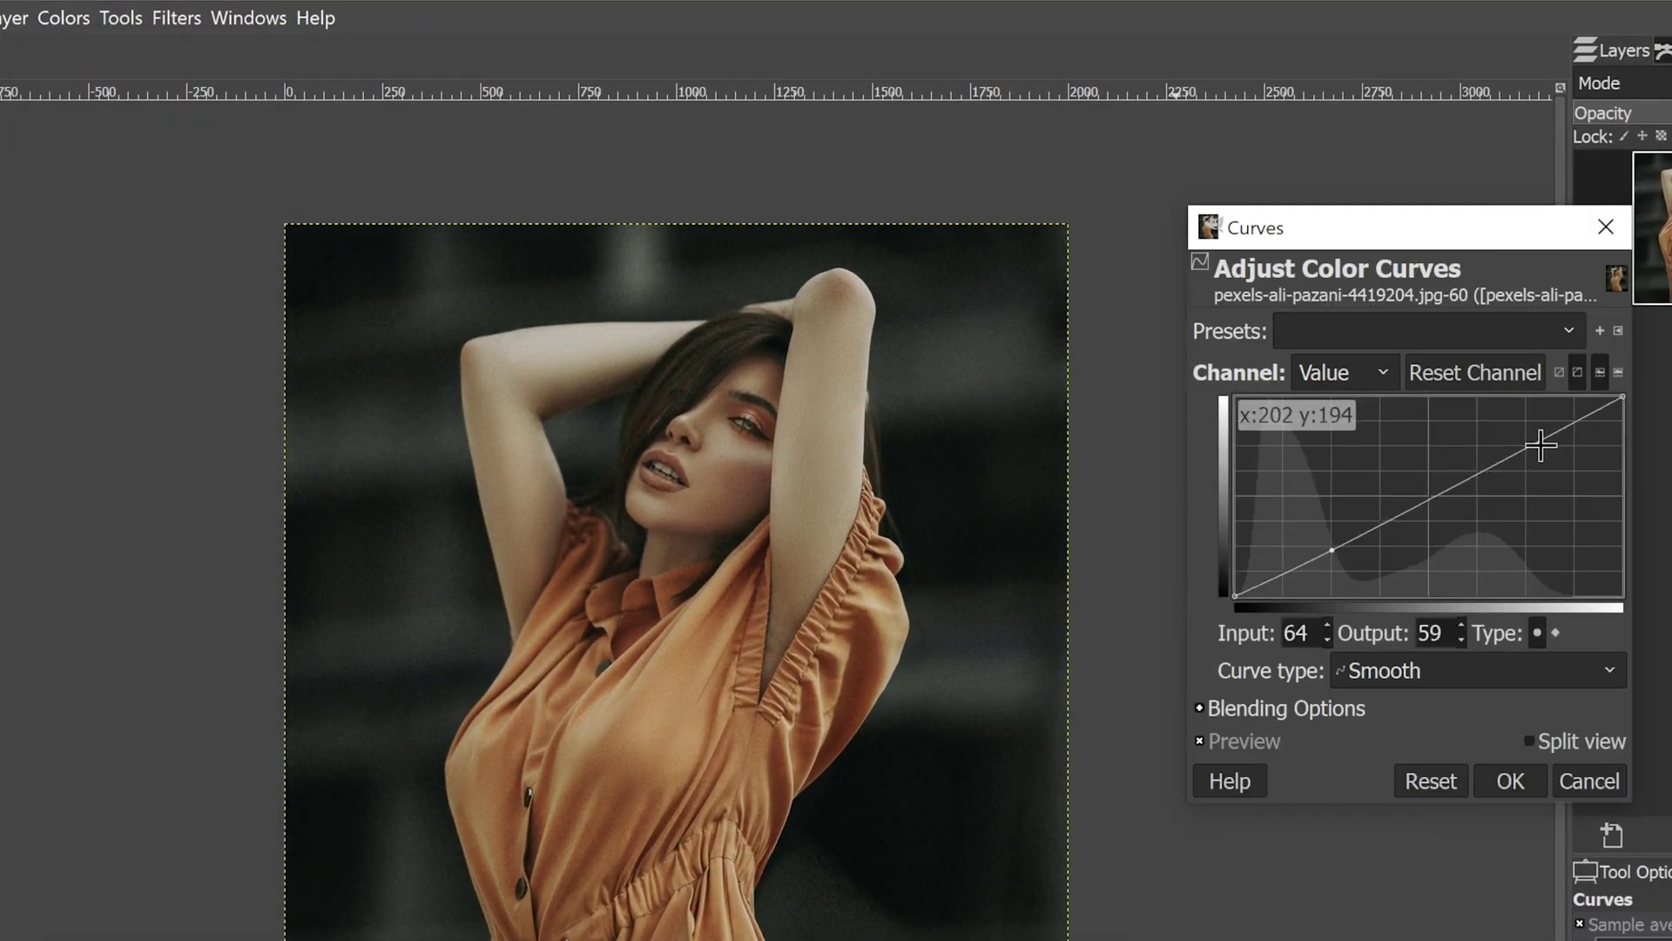
pyautogui.moveTo(1529, 446); pyautogui.dragTo(1525, 441)
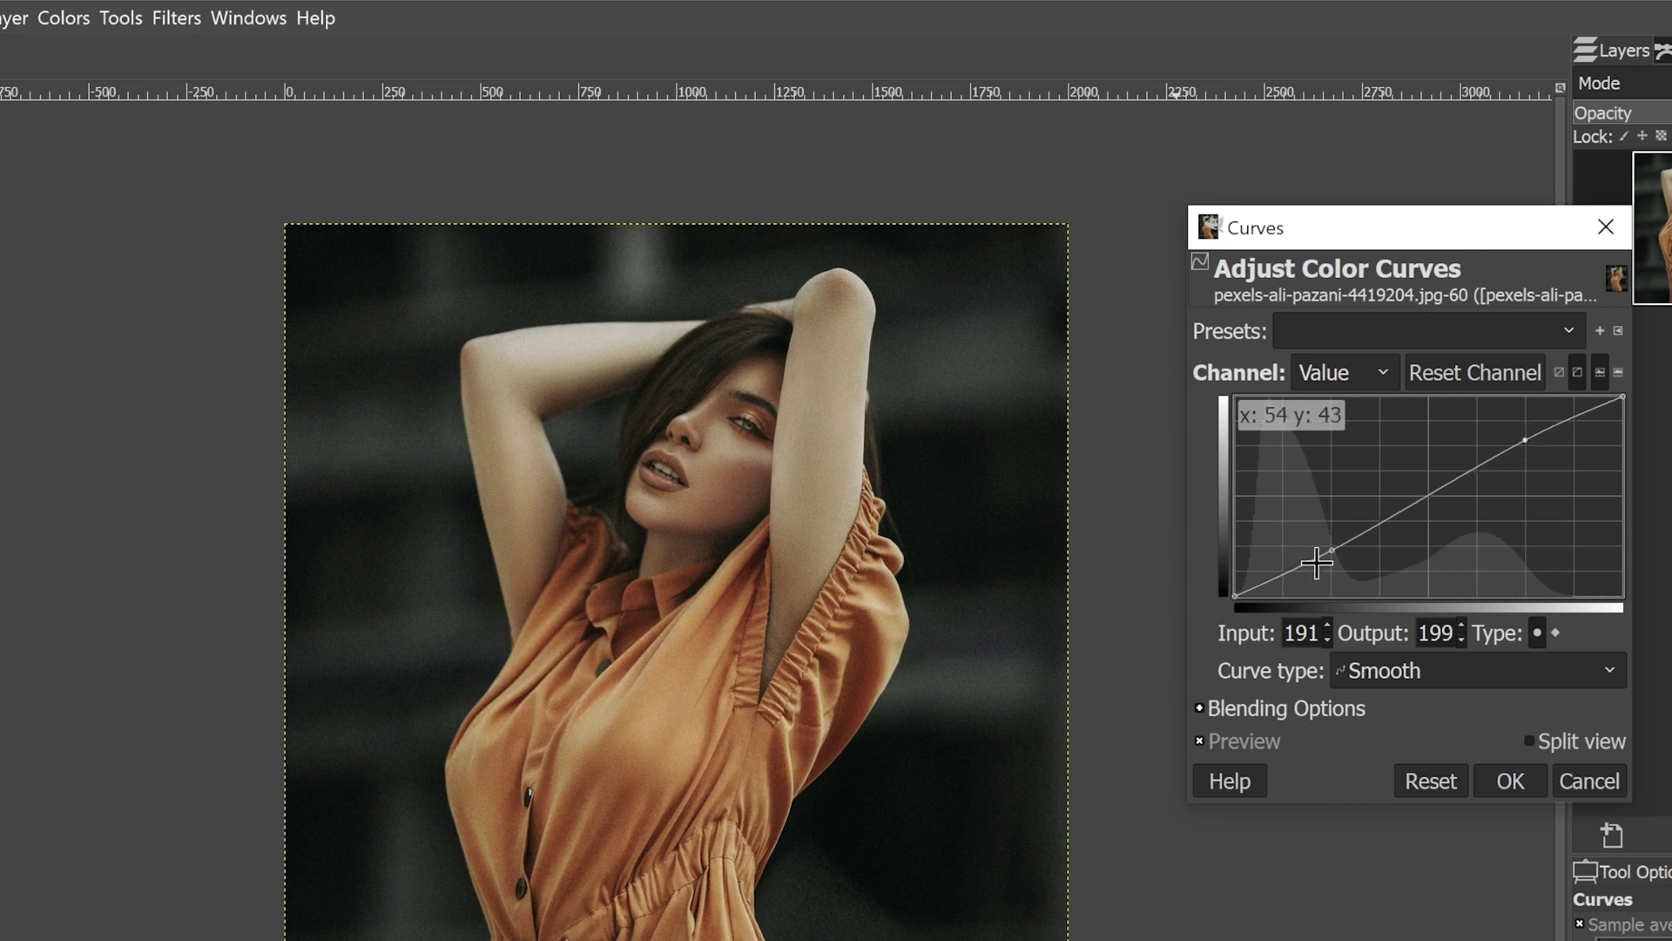
pyautogui.moveTo(1327, 551); pyautogui.dragTo(1331, 552)
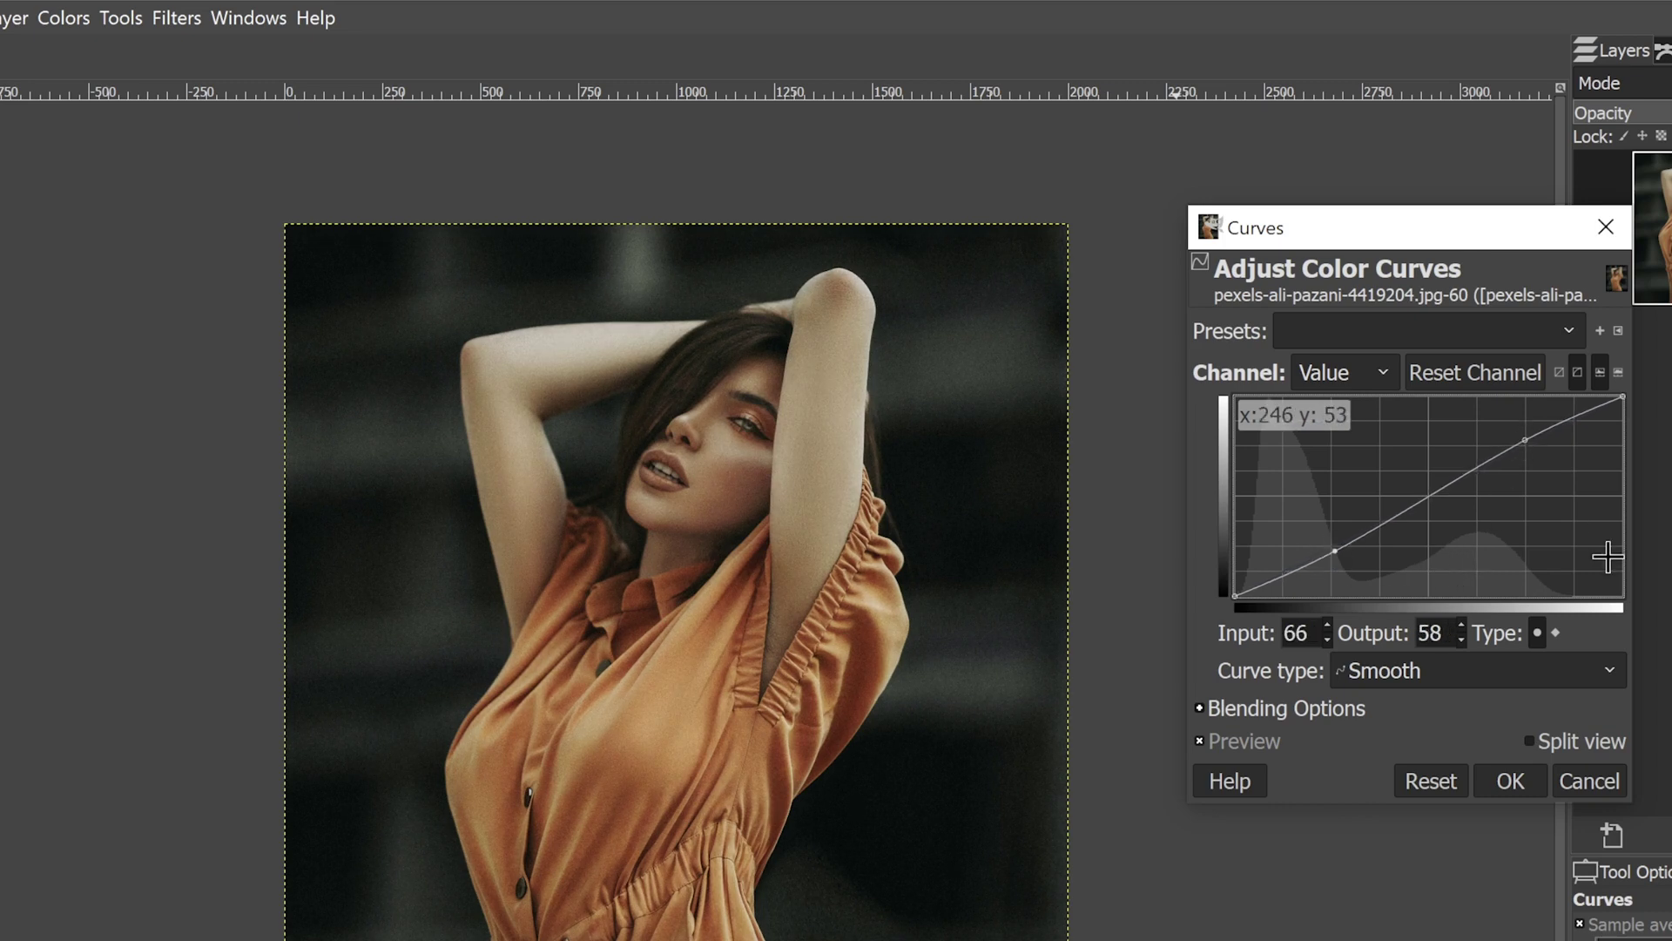
pyautogui.click(1525, 777)
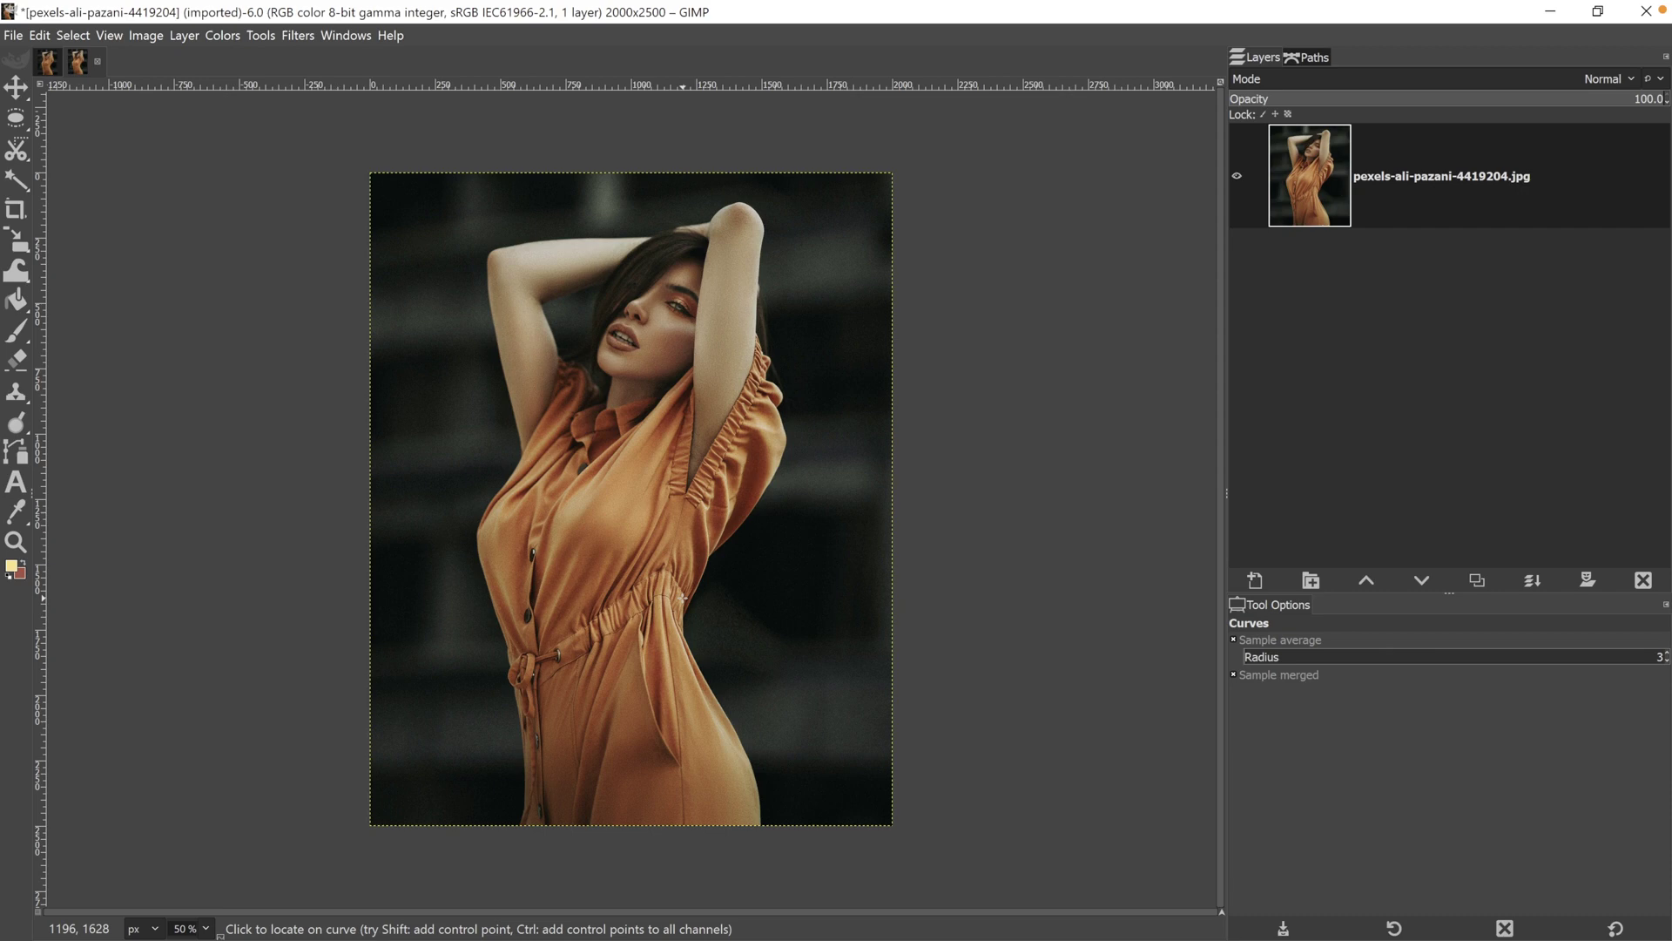
# Copy the masked Layer 1 from the layered glow file into the portrait, then select the photo layer
pyautogui.click(54, 60)
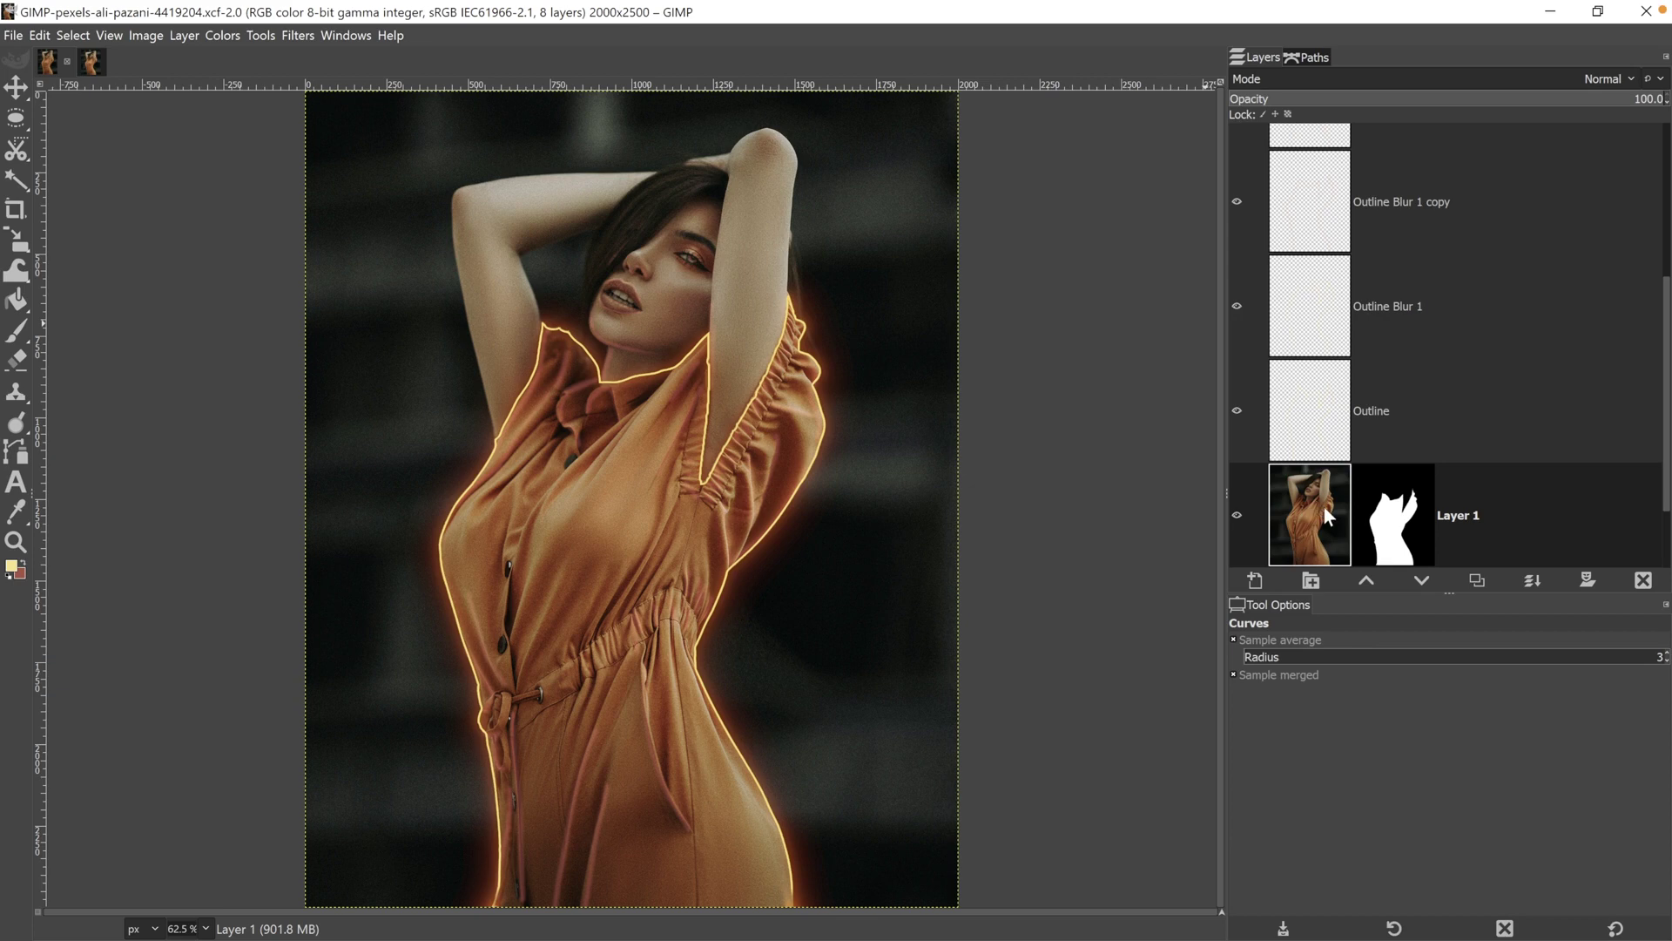
pyautogui.moveTo(1327, 515); pyautogui.dragTo(557, 457)
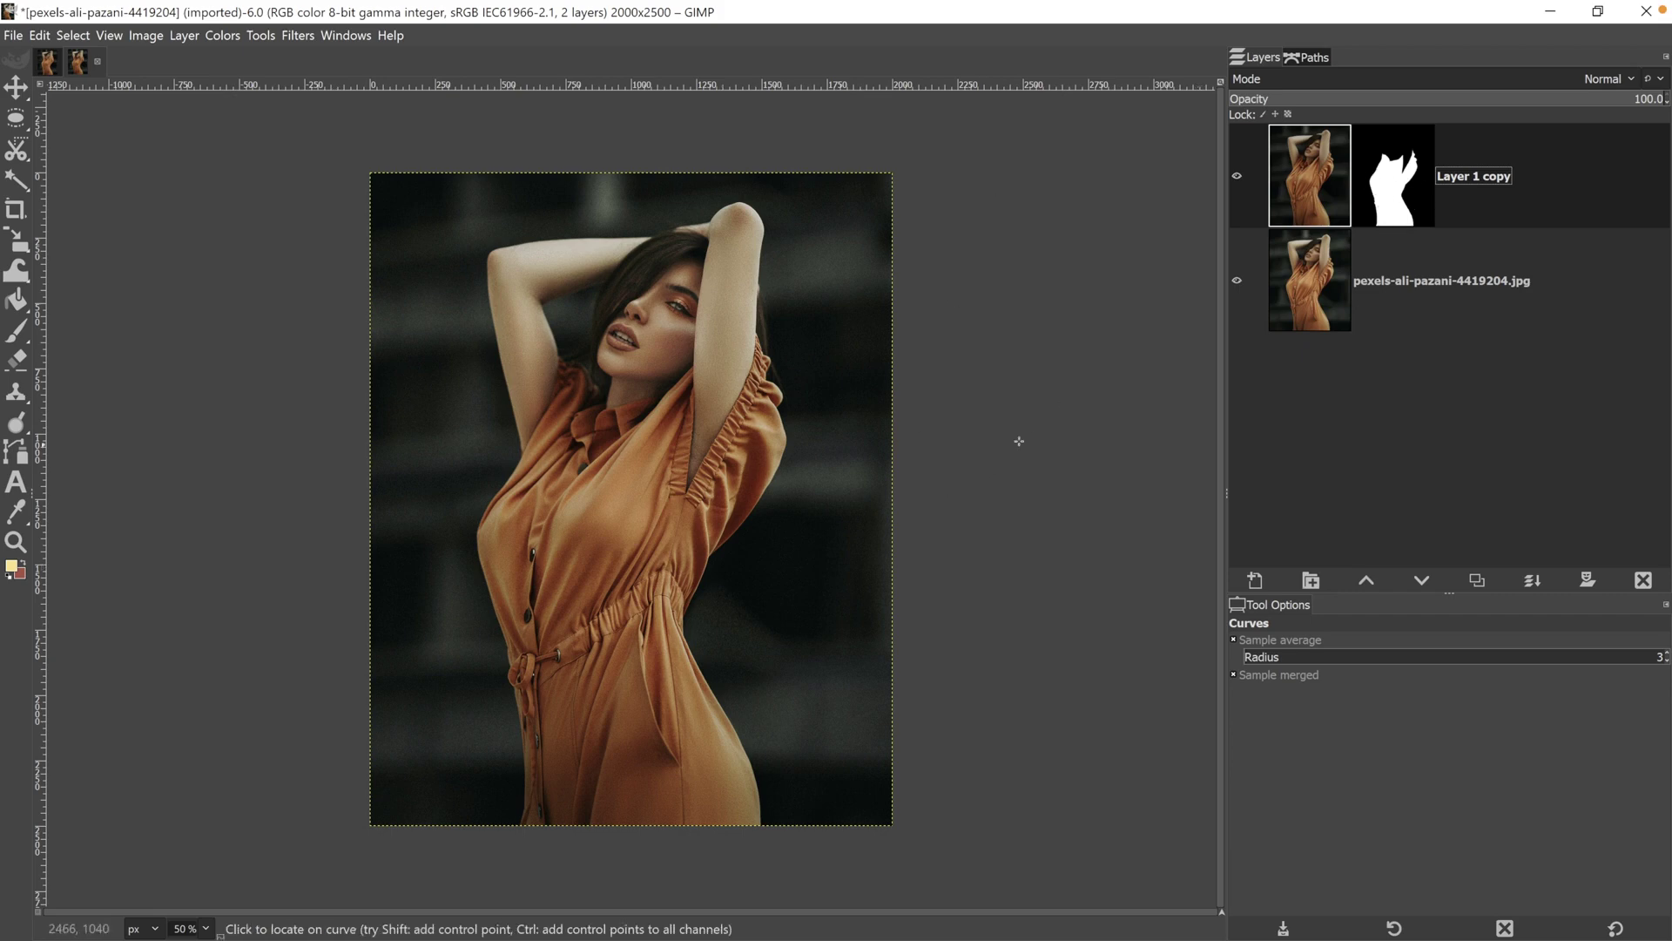
pyautogui.click(1300, 287)
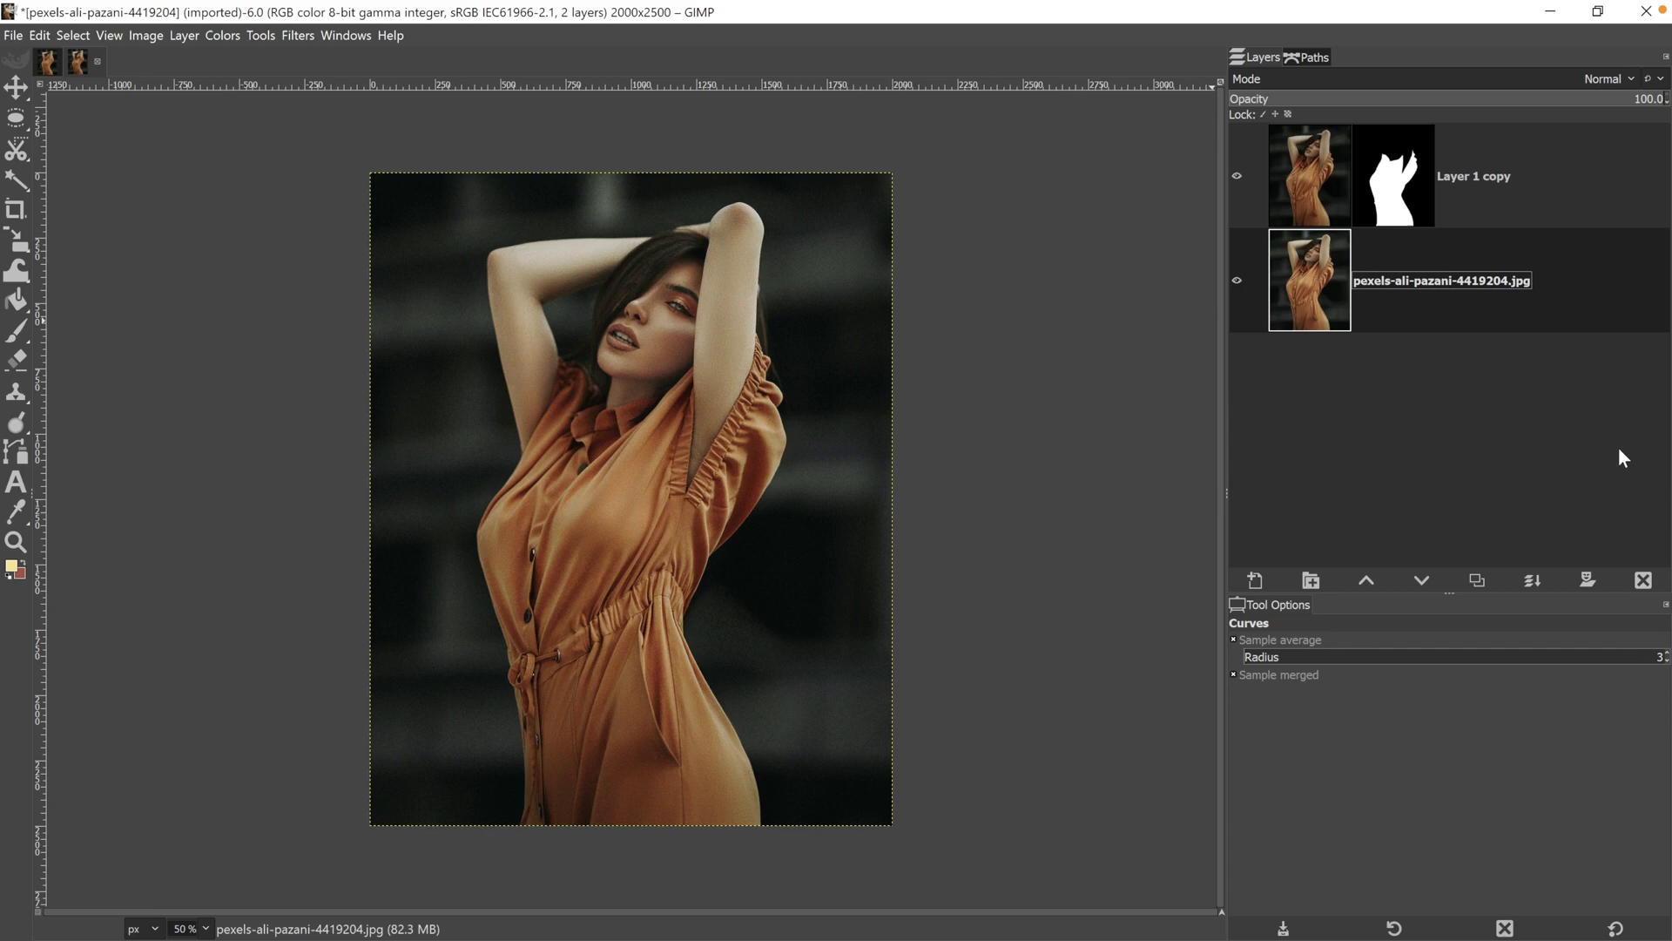
# Start a selection-based layer mask on the photo layer, then cancel it
pyautogui.click(1596, 579)
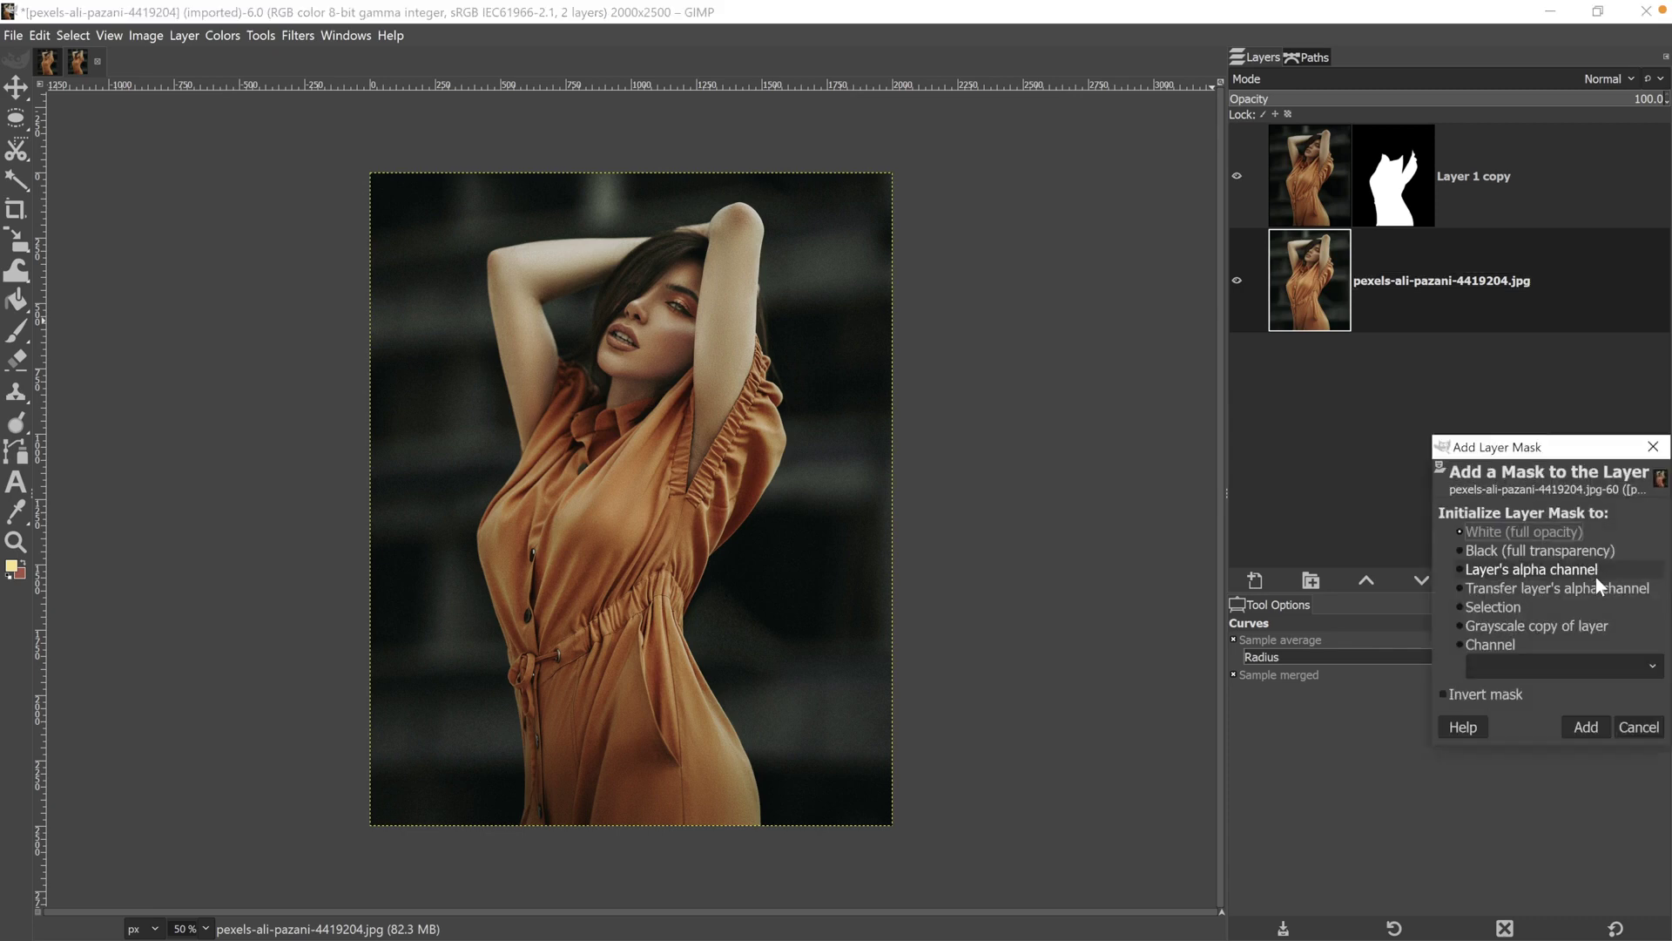
pyautogui.click(1486, 607)
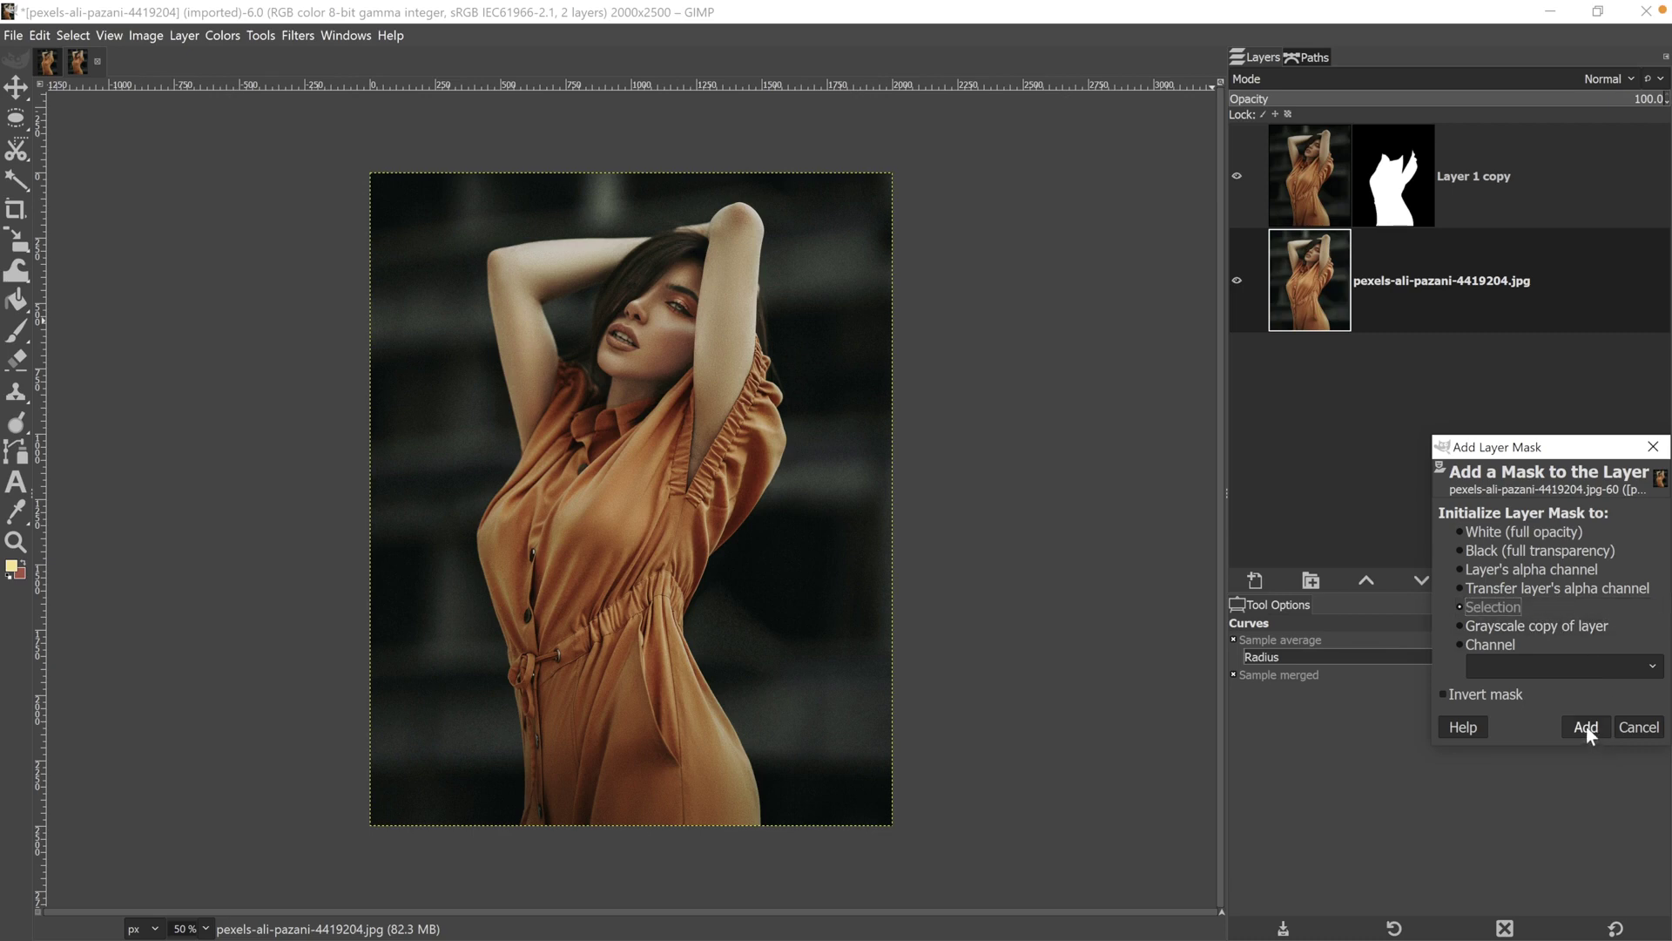
pyautogui.click(1626, 725)
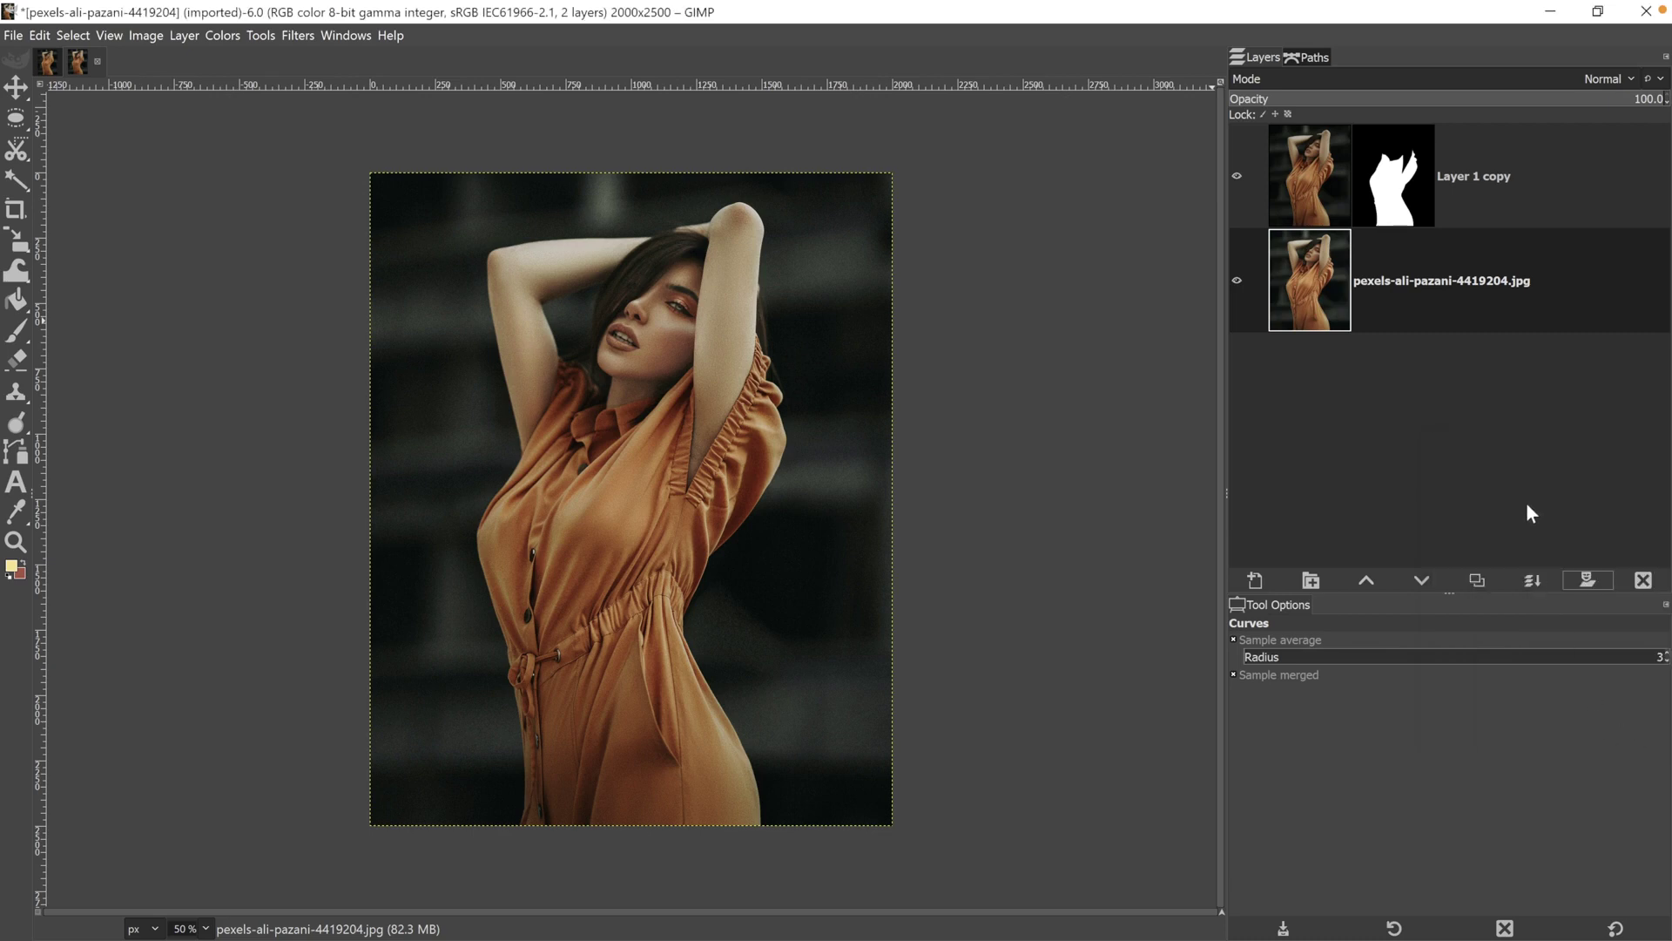
# Turn the Layer 1 copy mask into a selection around the woman's figure
pyautogui.click(1387, 216)
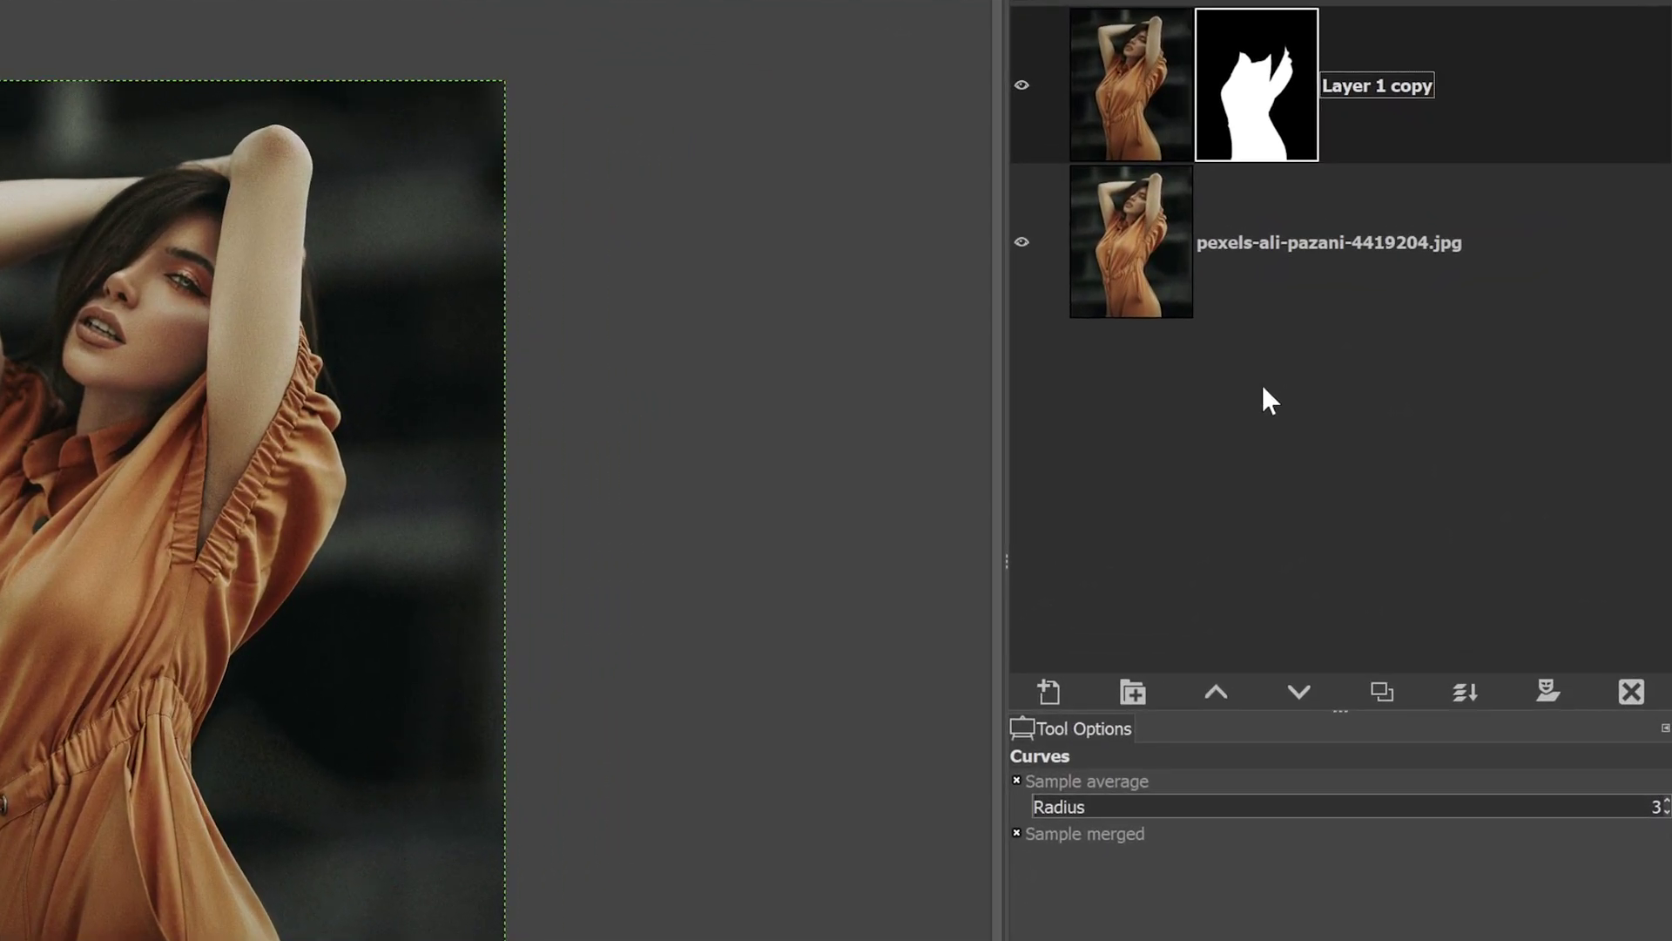
pyautogui.rightClick(1270, 80)
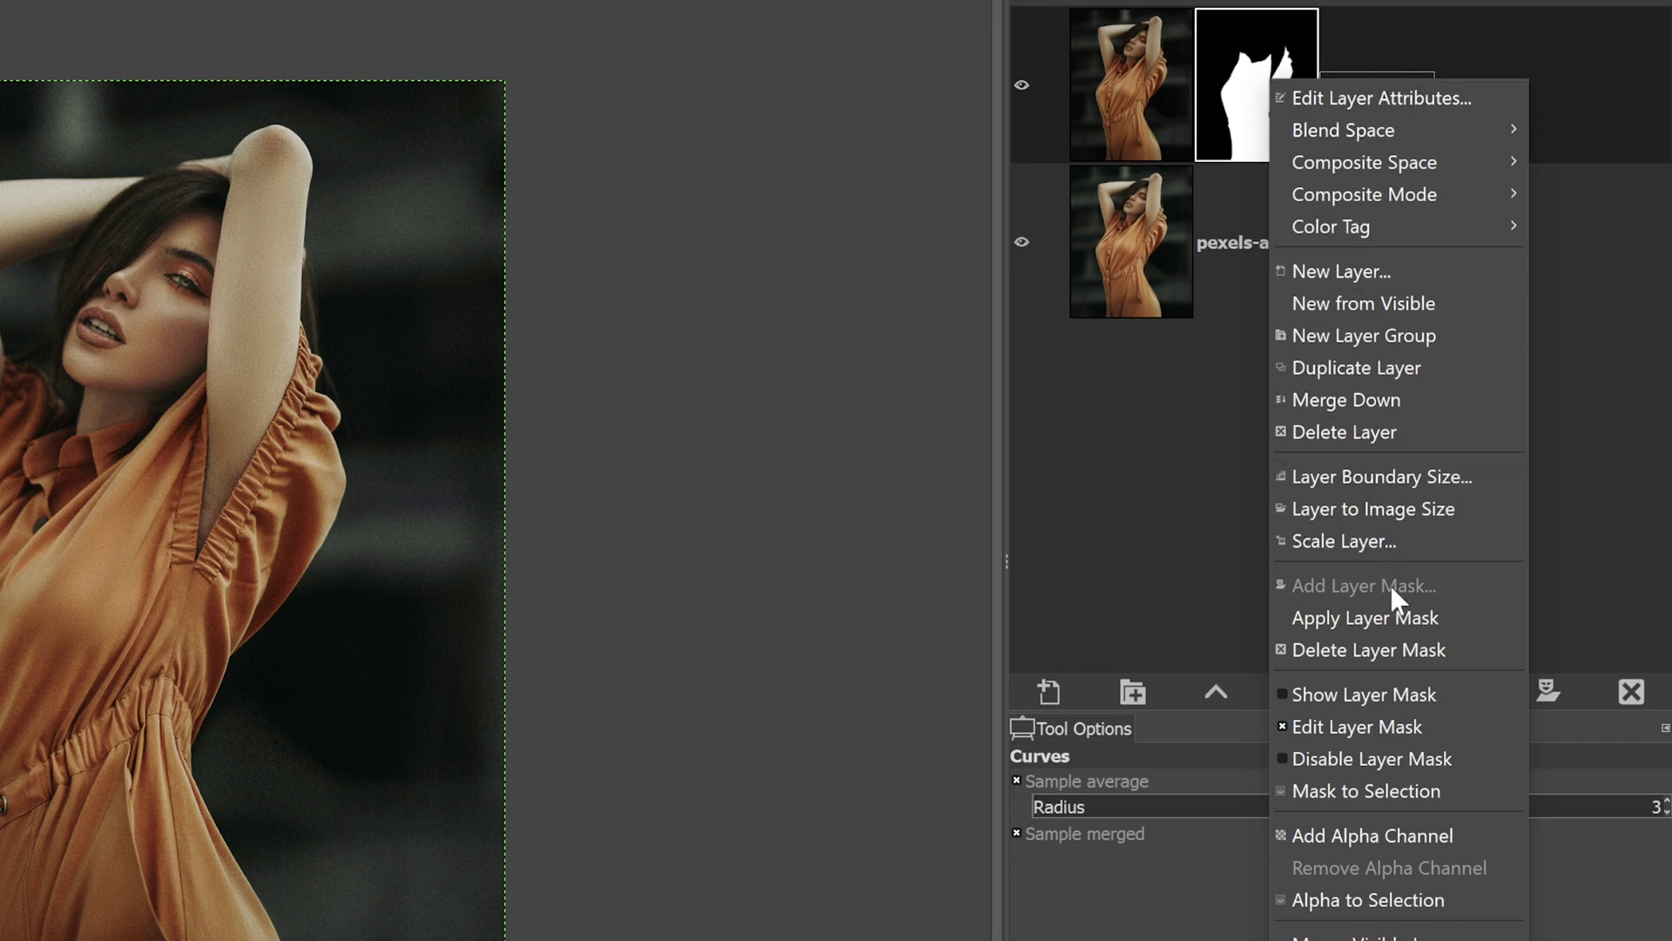
pyautogui.click(1371, 789)
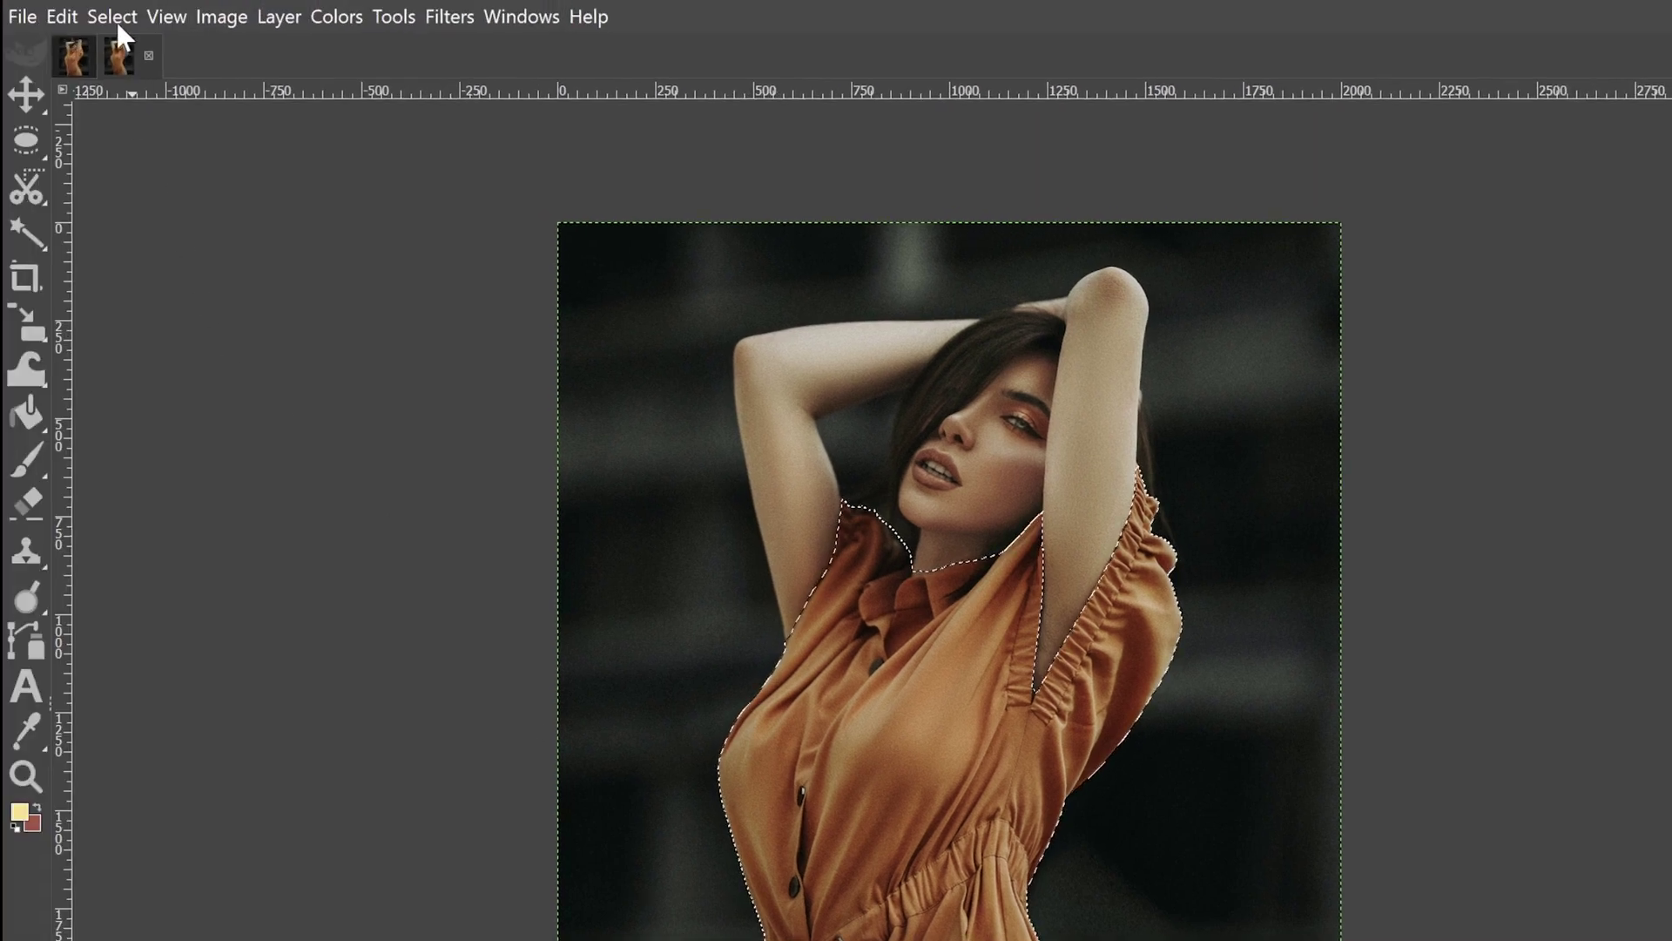
# Convert the figure selection into a path with Select > To Path
pyautogui.click(113, 14)
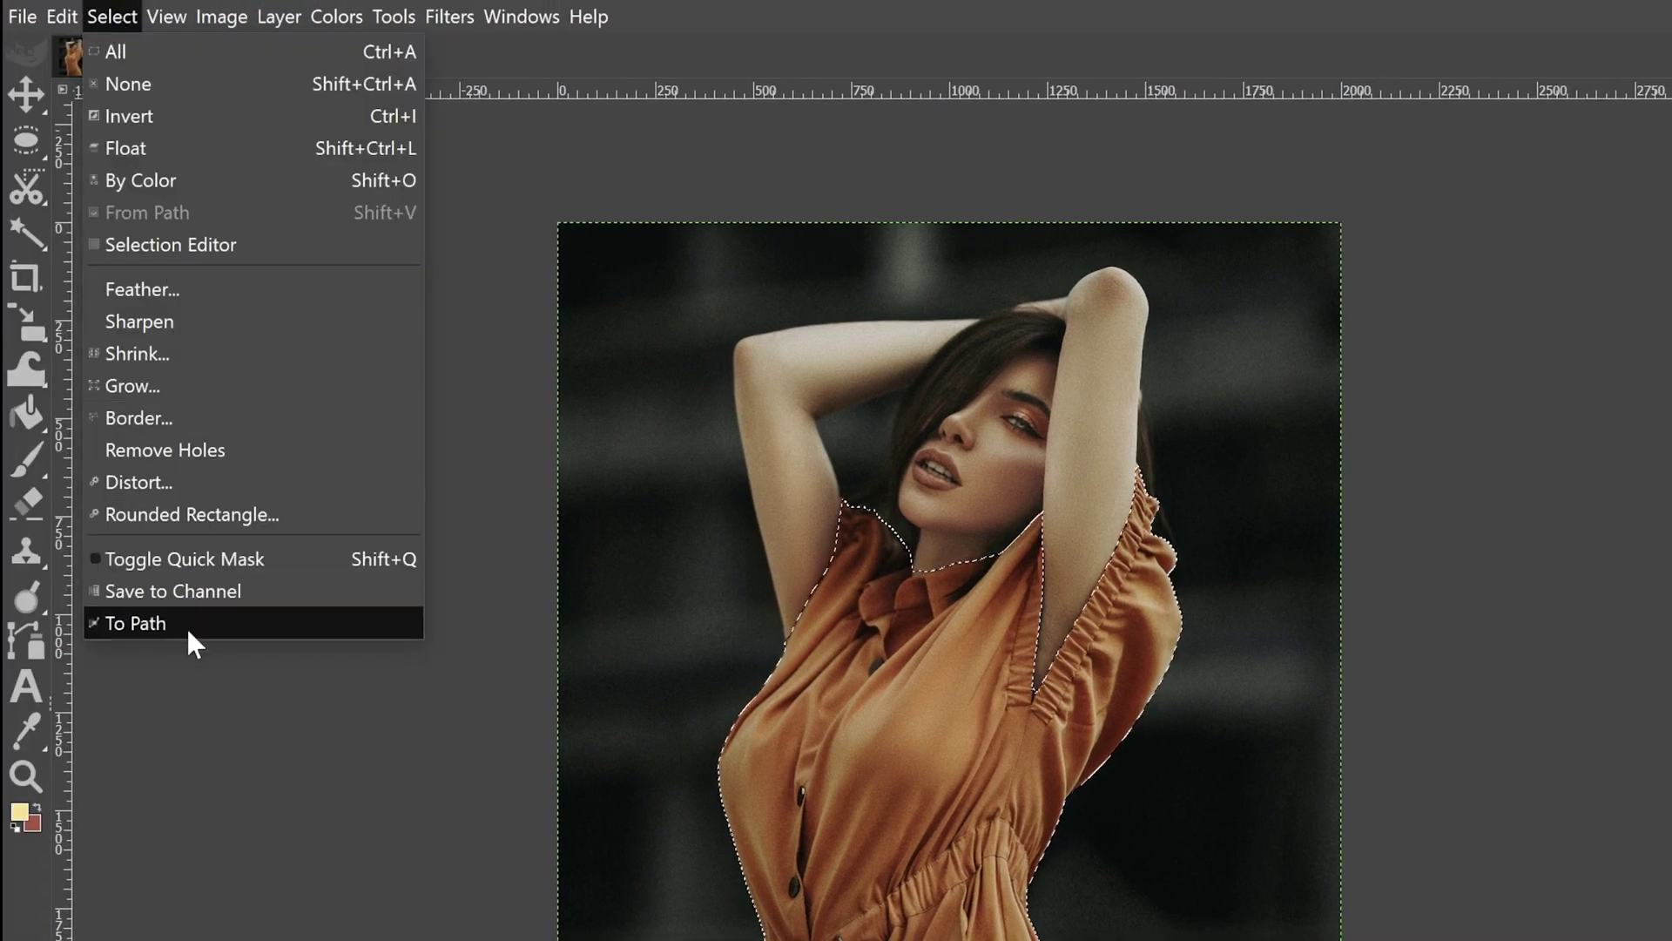
pyautogui.click(164, 615)
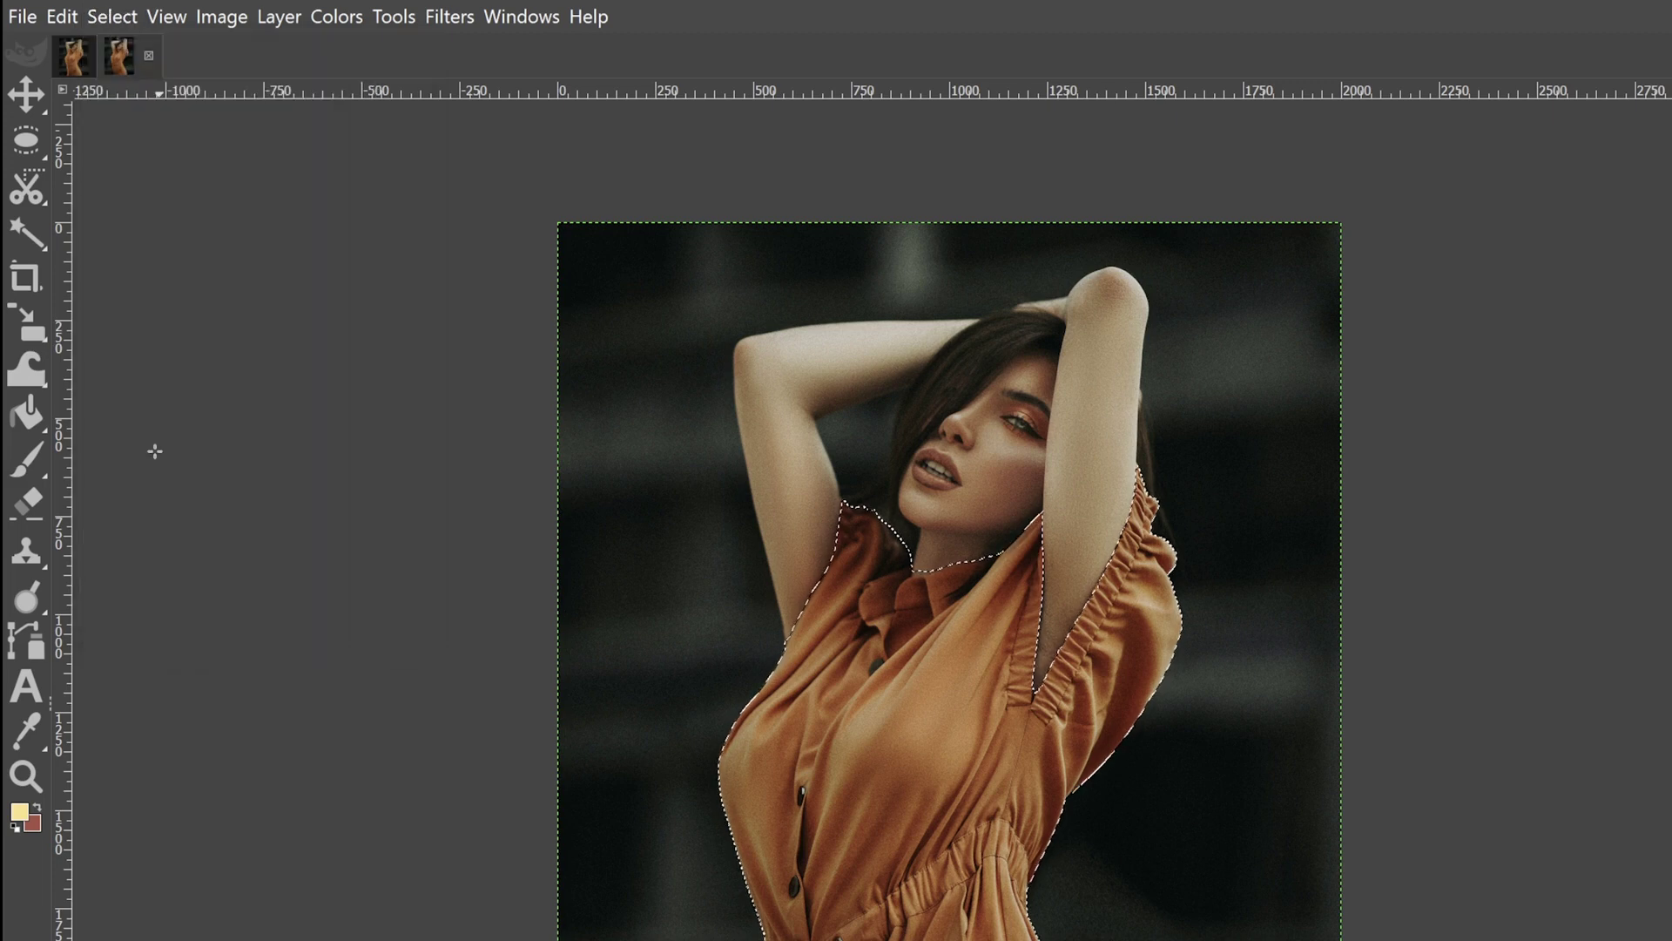
pyautogui.click(62, 16)
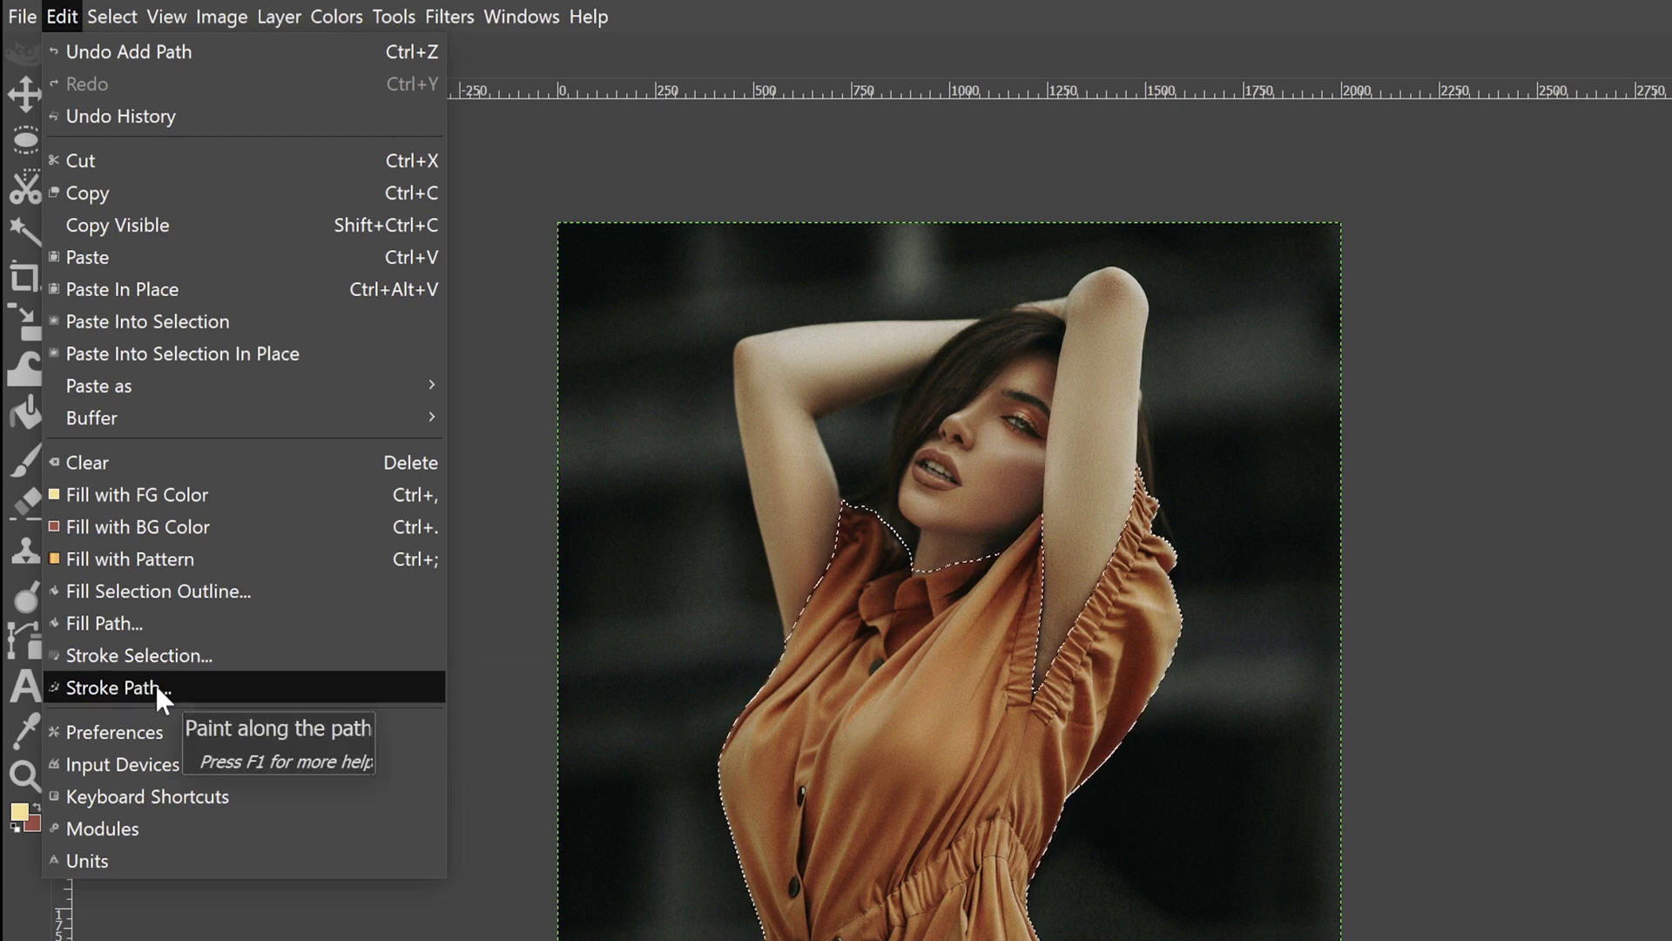
# Stroke the silhouette path in pale yellow fee18a as the foreground colour
pyautogui.click(113, 687)
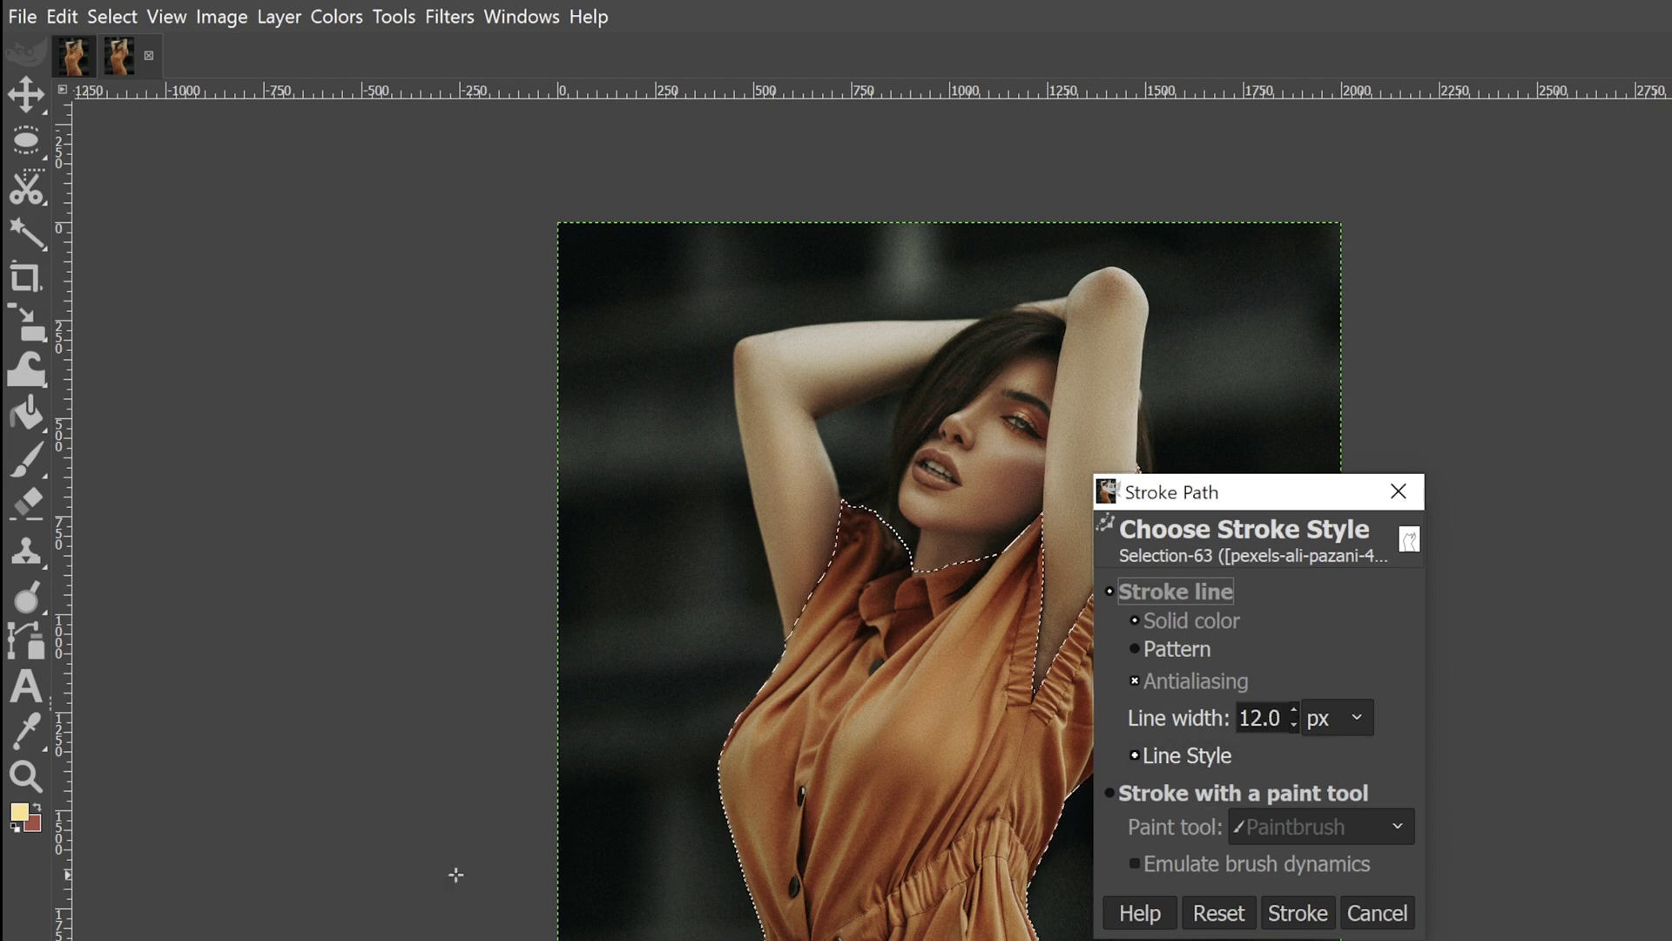
pyautogui.click(24, 814)
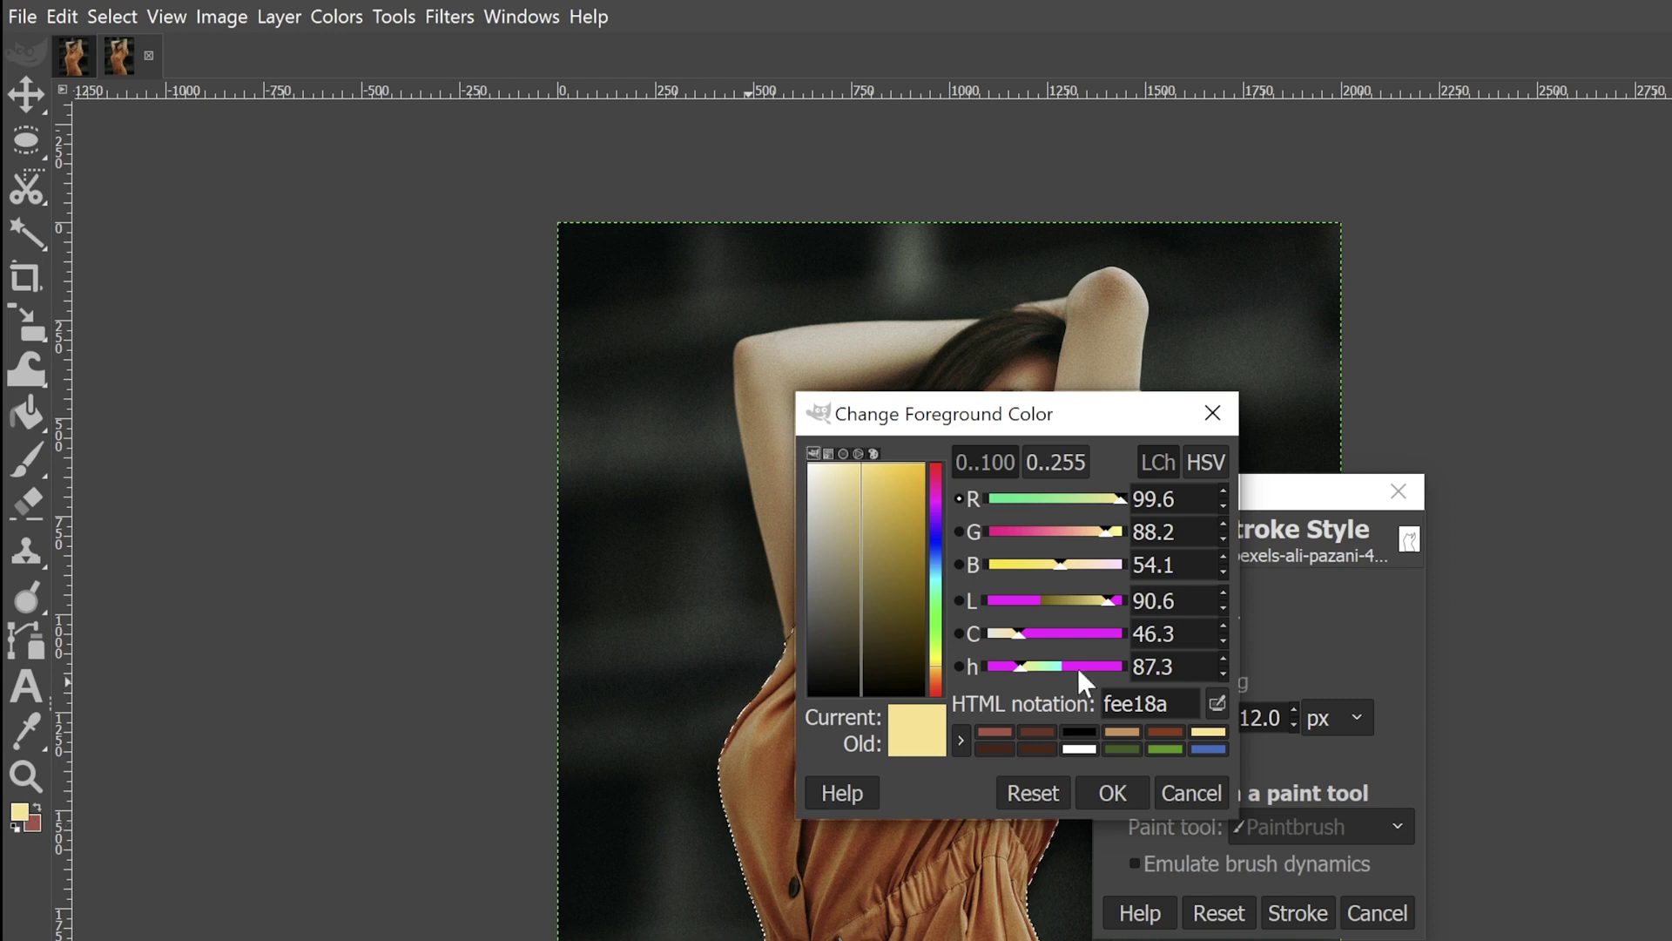
pyautogui.moveTo(1167, 698); pyautogui.dragTo(1059, 697)
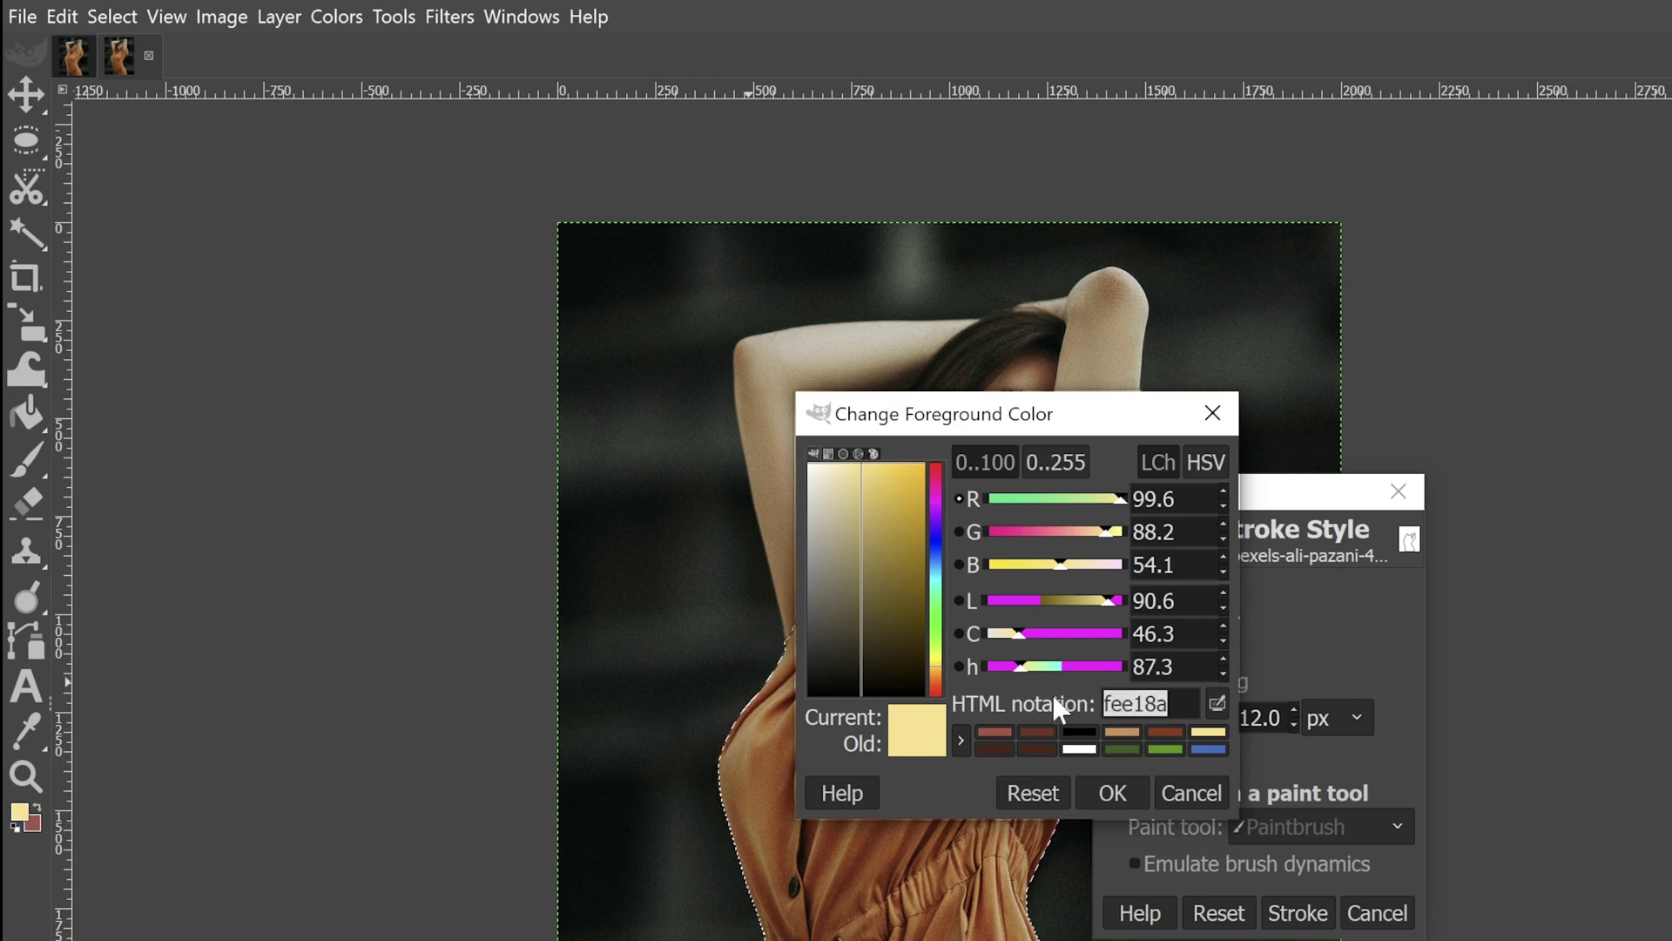
pyautogui.click(1176, 704)
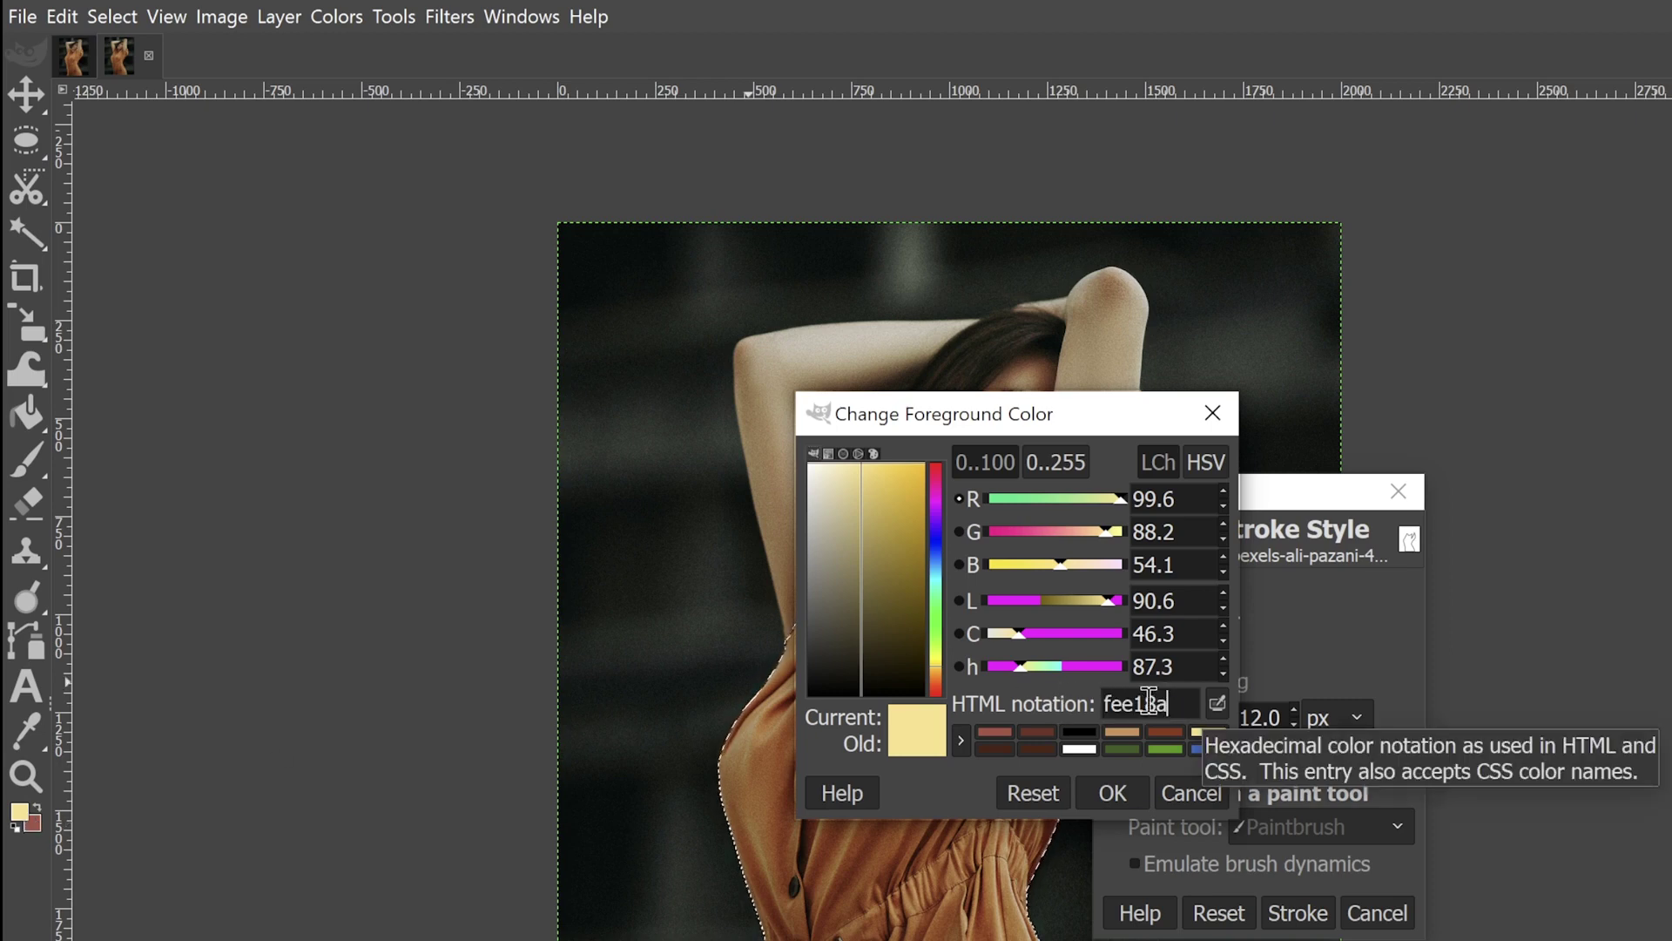
pyautogui.moveTo(1161, 703); pyautogui.dragTo(1077, 697)
pyautogui.click(1084, 795)
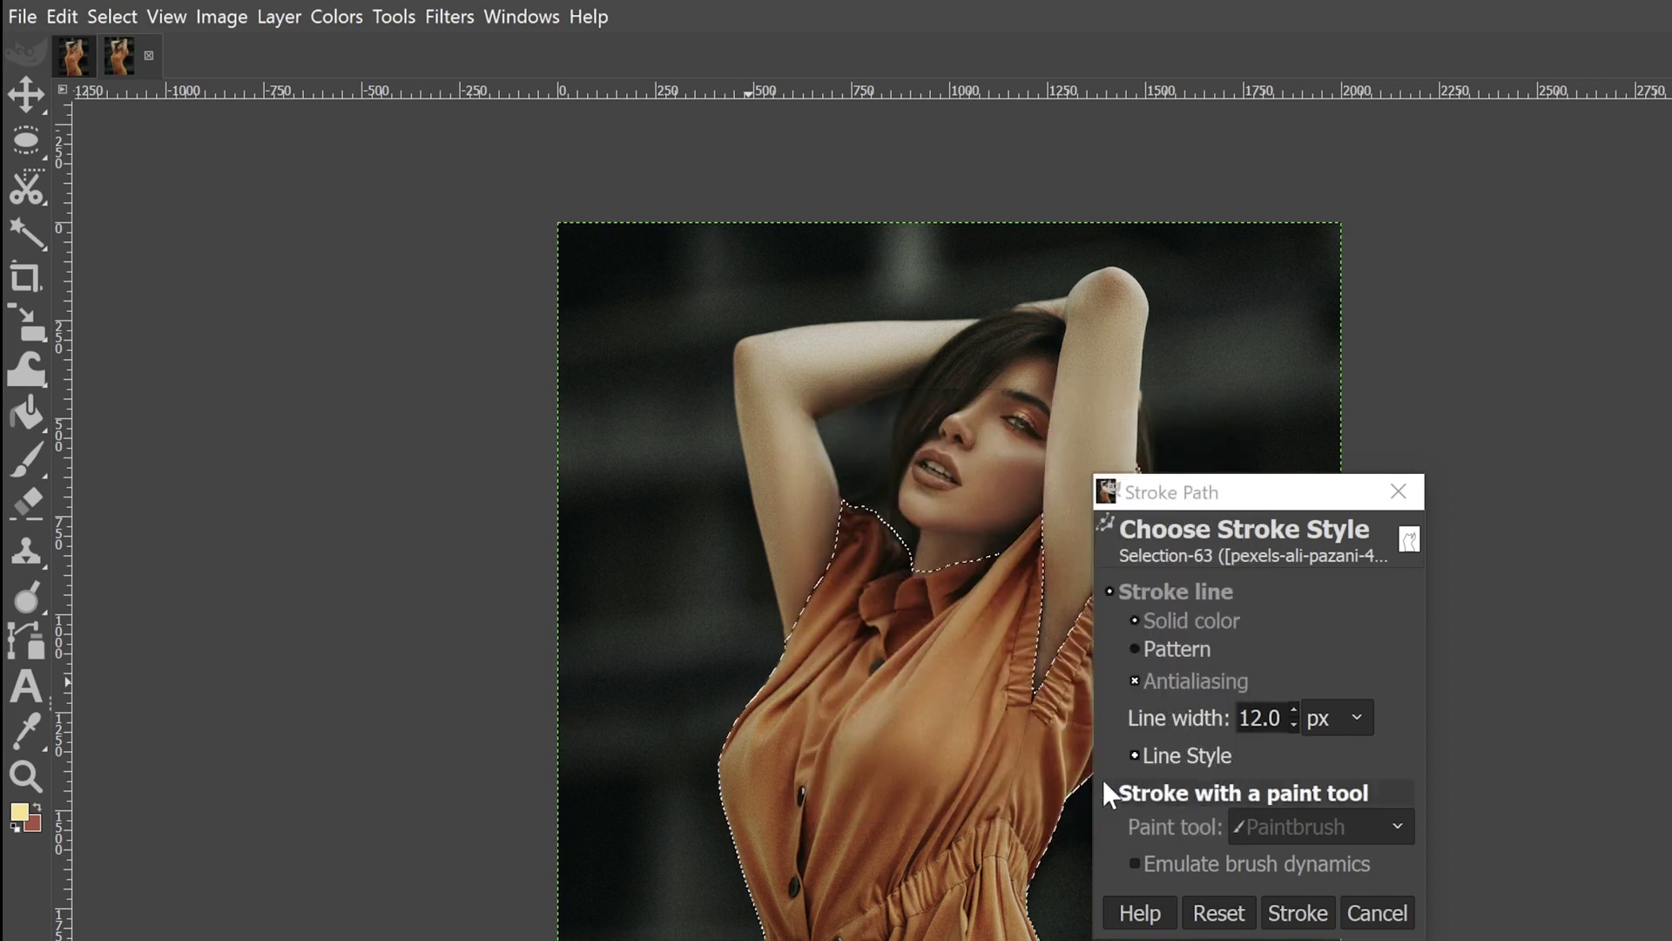
pyautogui.click(1296, 911)
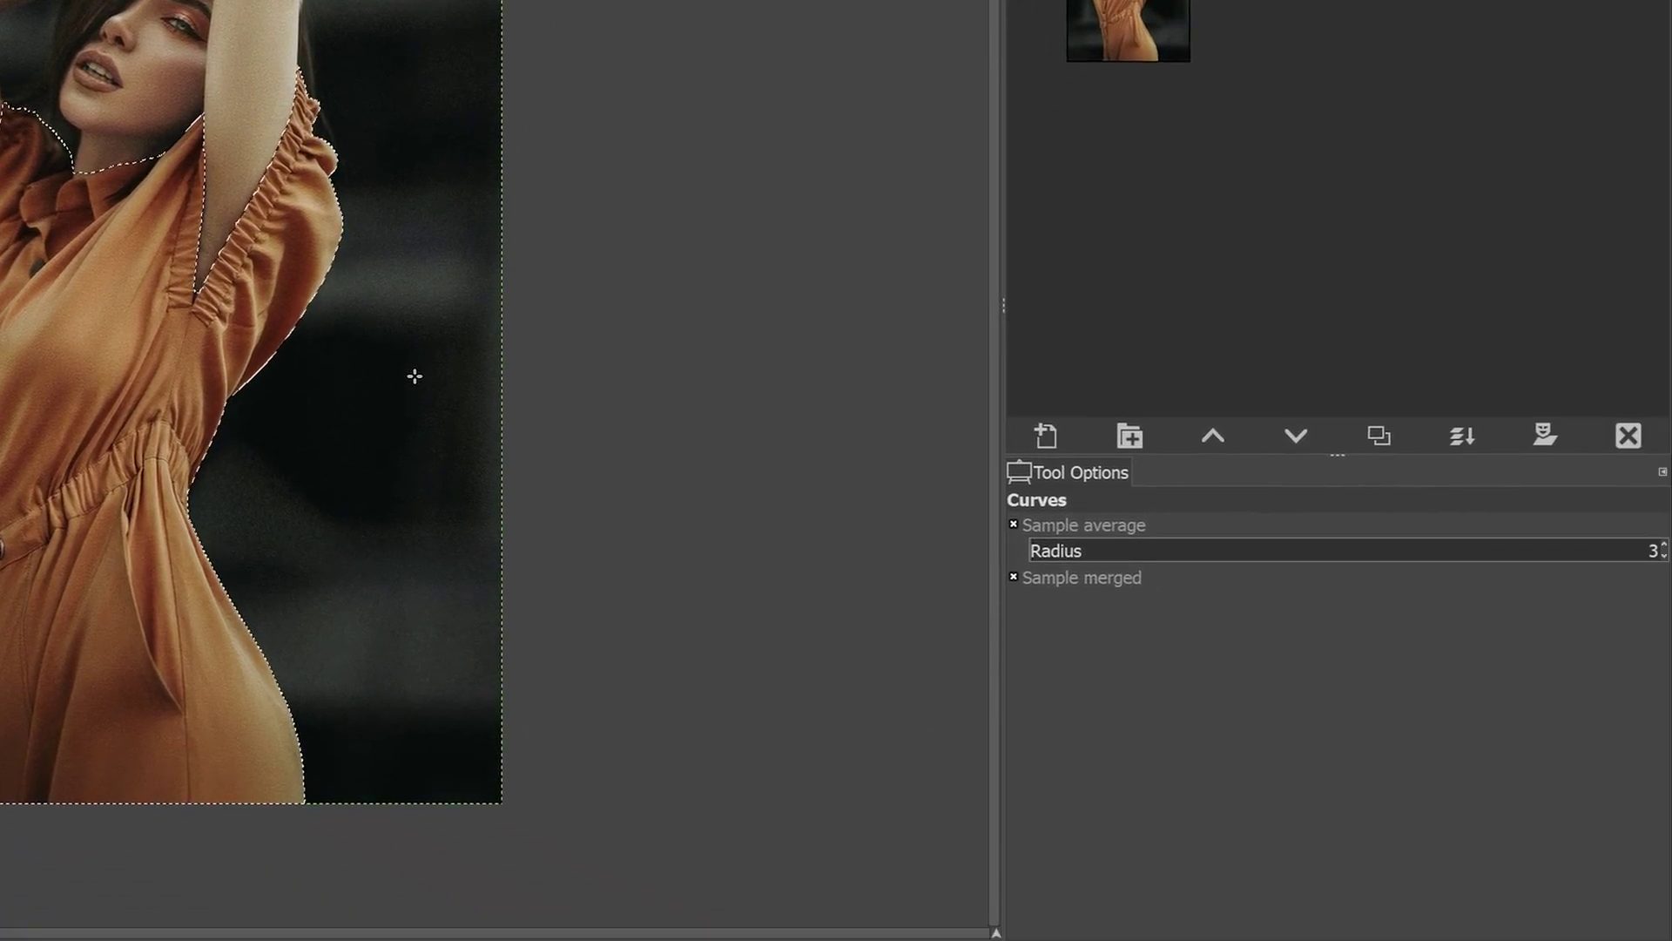
# Create a new transparent layer named Outline
pyautogui.click(1052, 431)
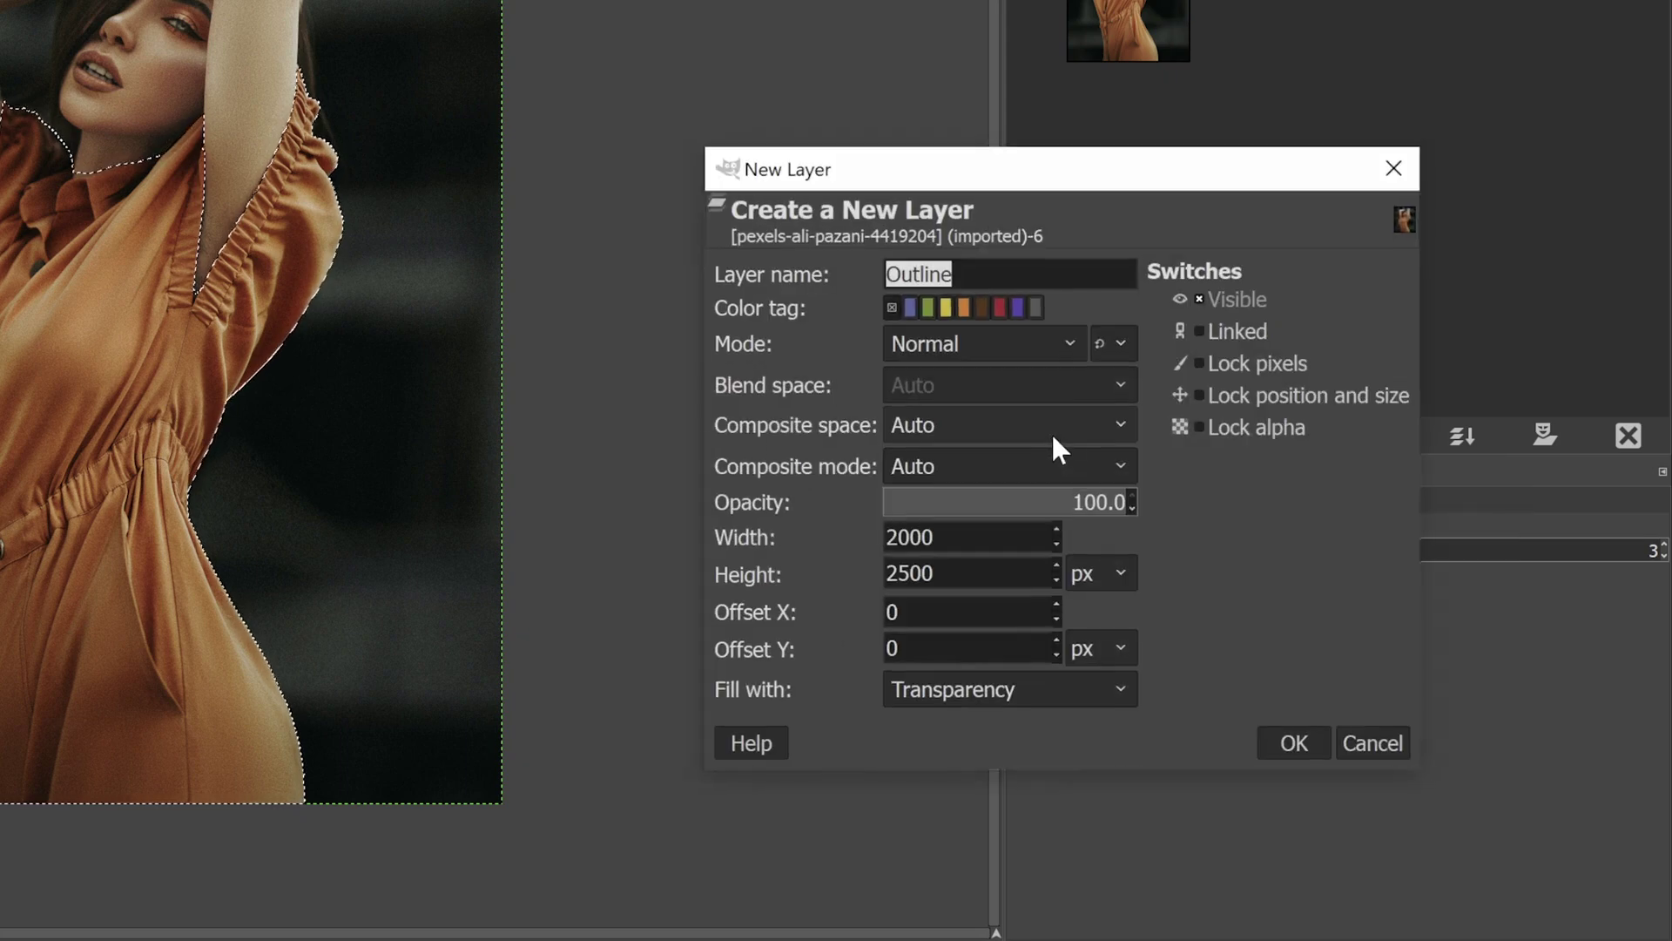
pyautogui.click(983, 269)
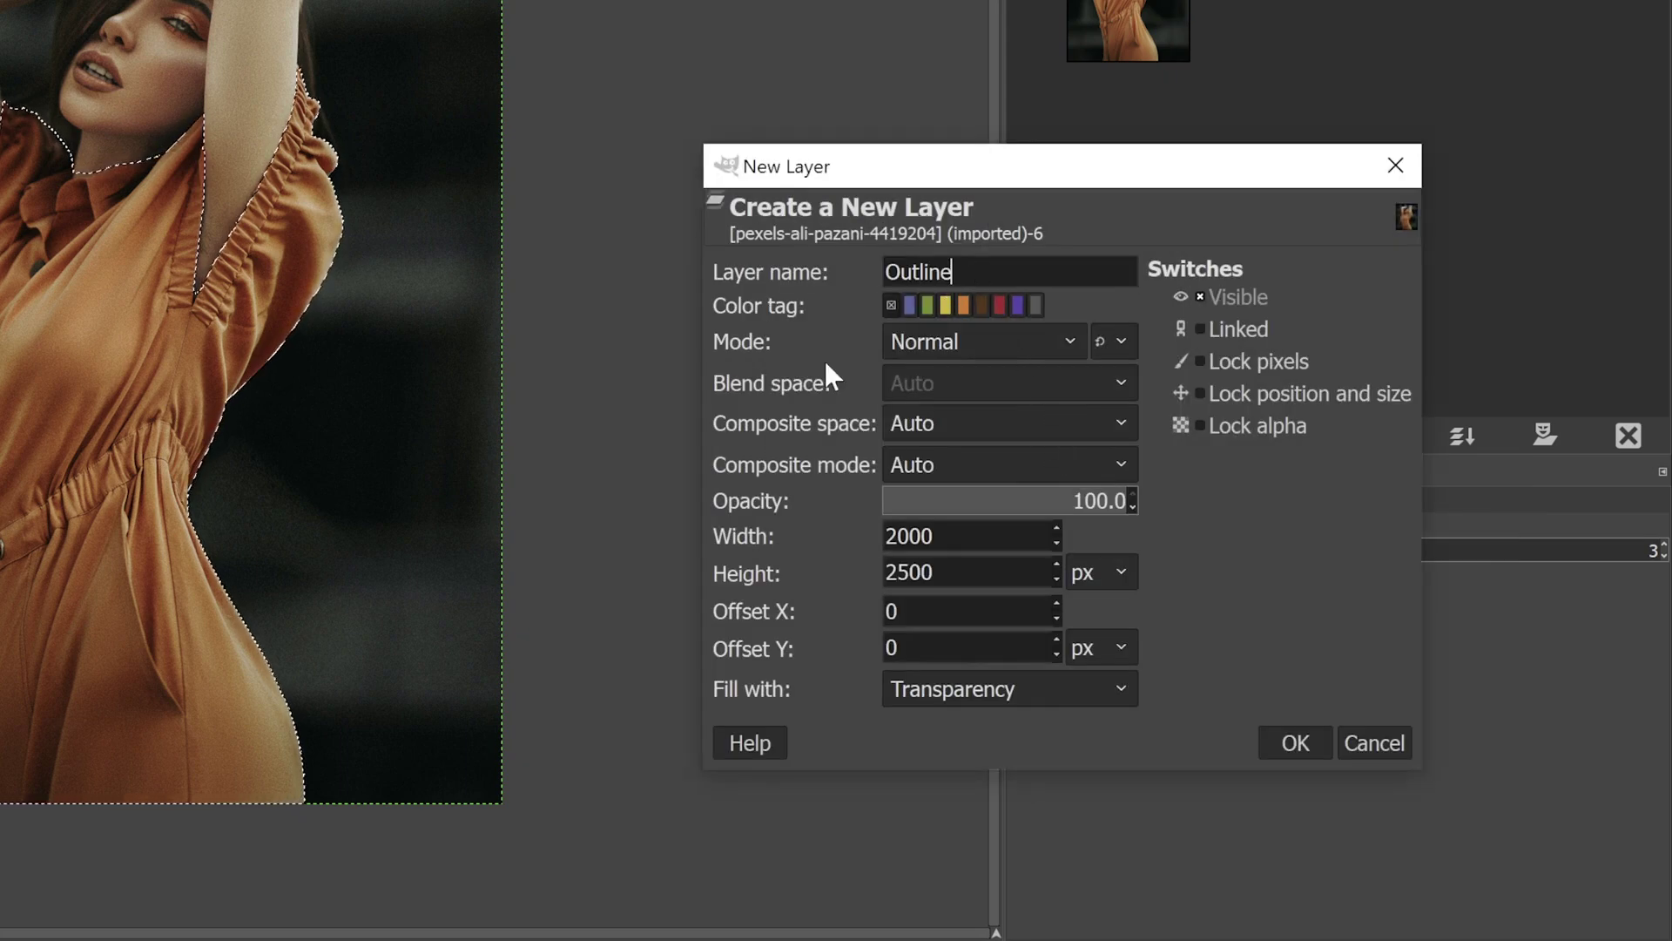
pyautogui.click(950, 683)
pyautogui.click(949, 683)
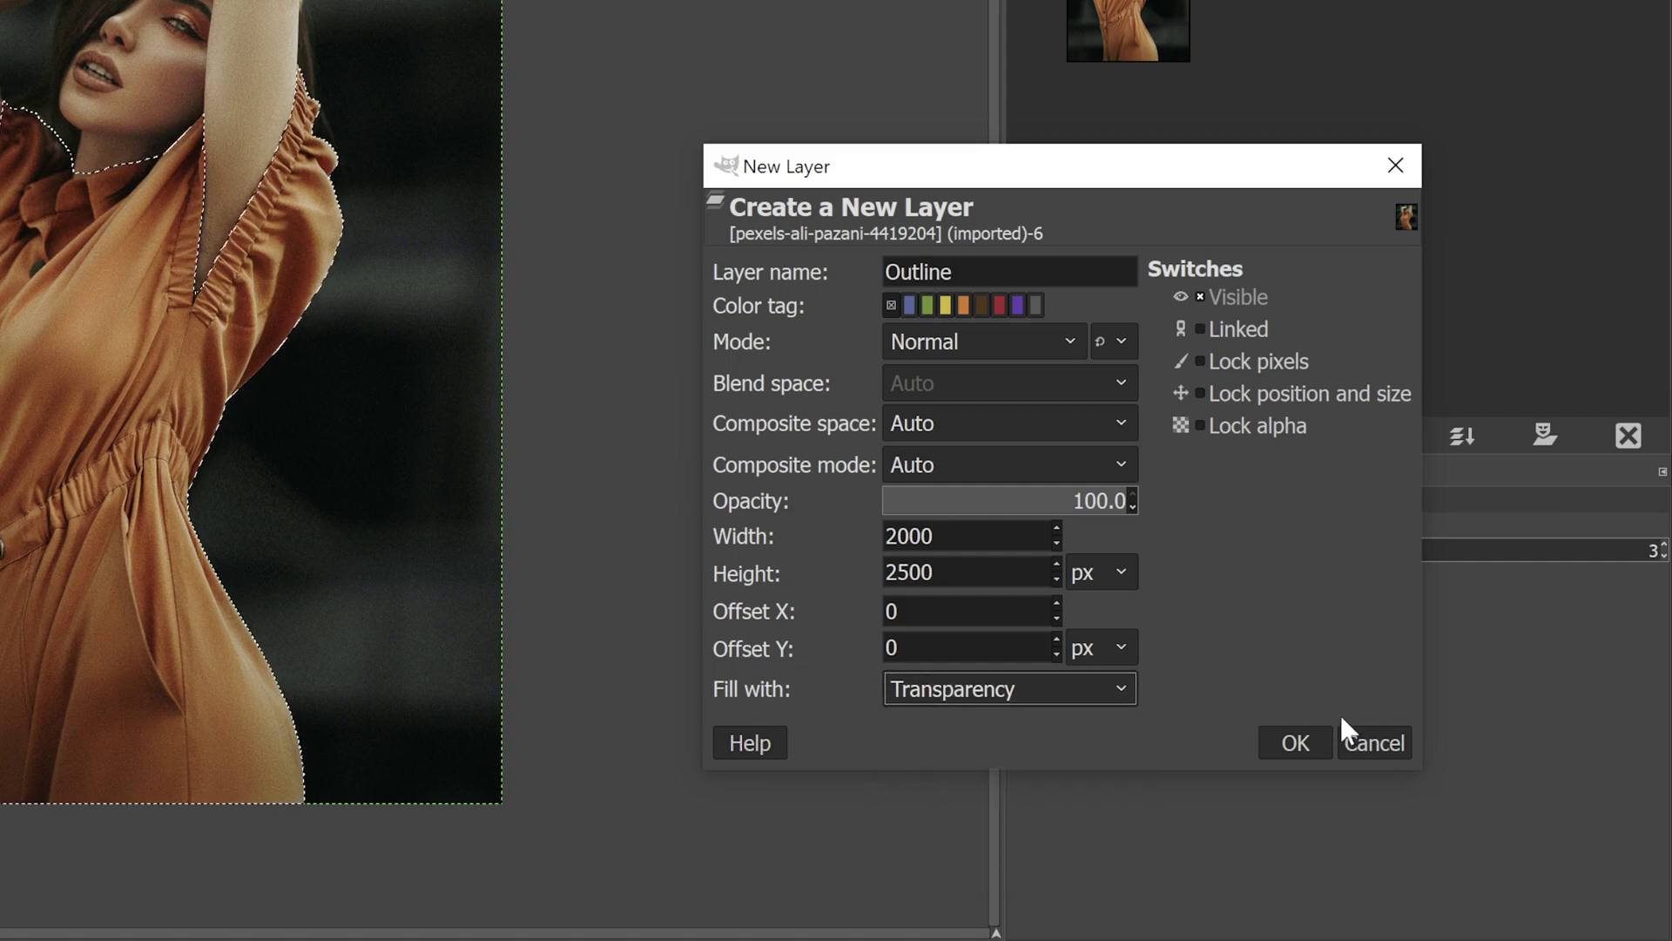
pyautogui.click(1300, 747)
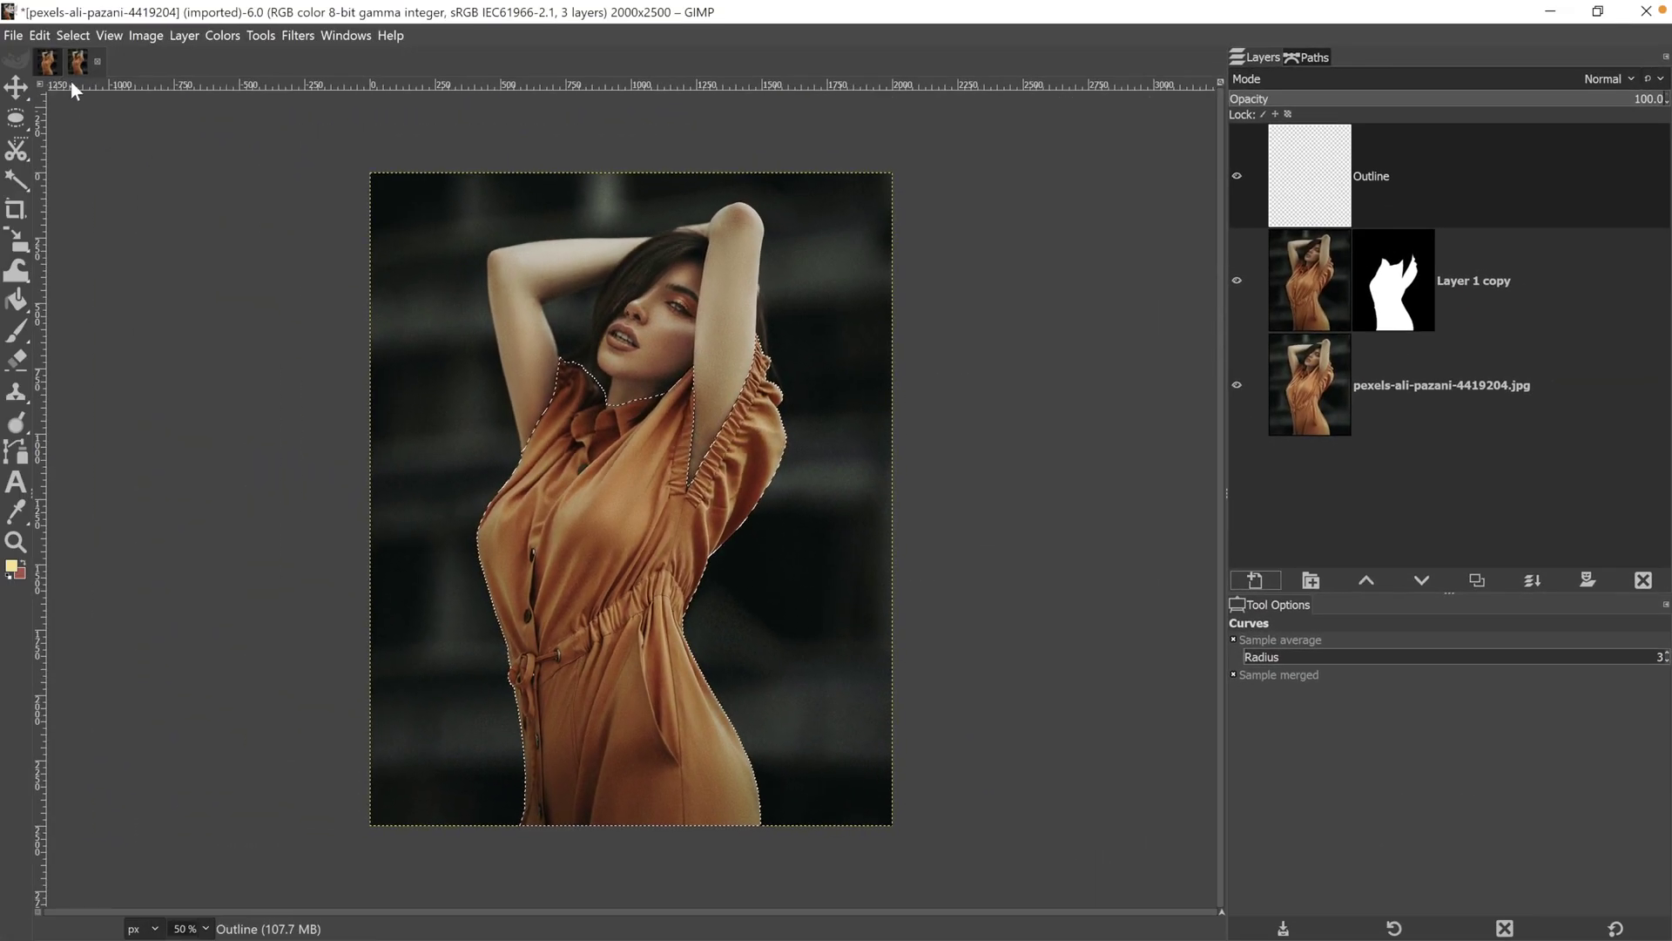
# Stroke the selection onto the Outline layer as a 12 px solid line
pyautogui.click(44, 35)
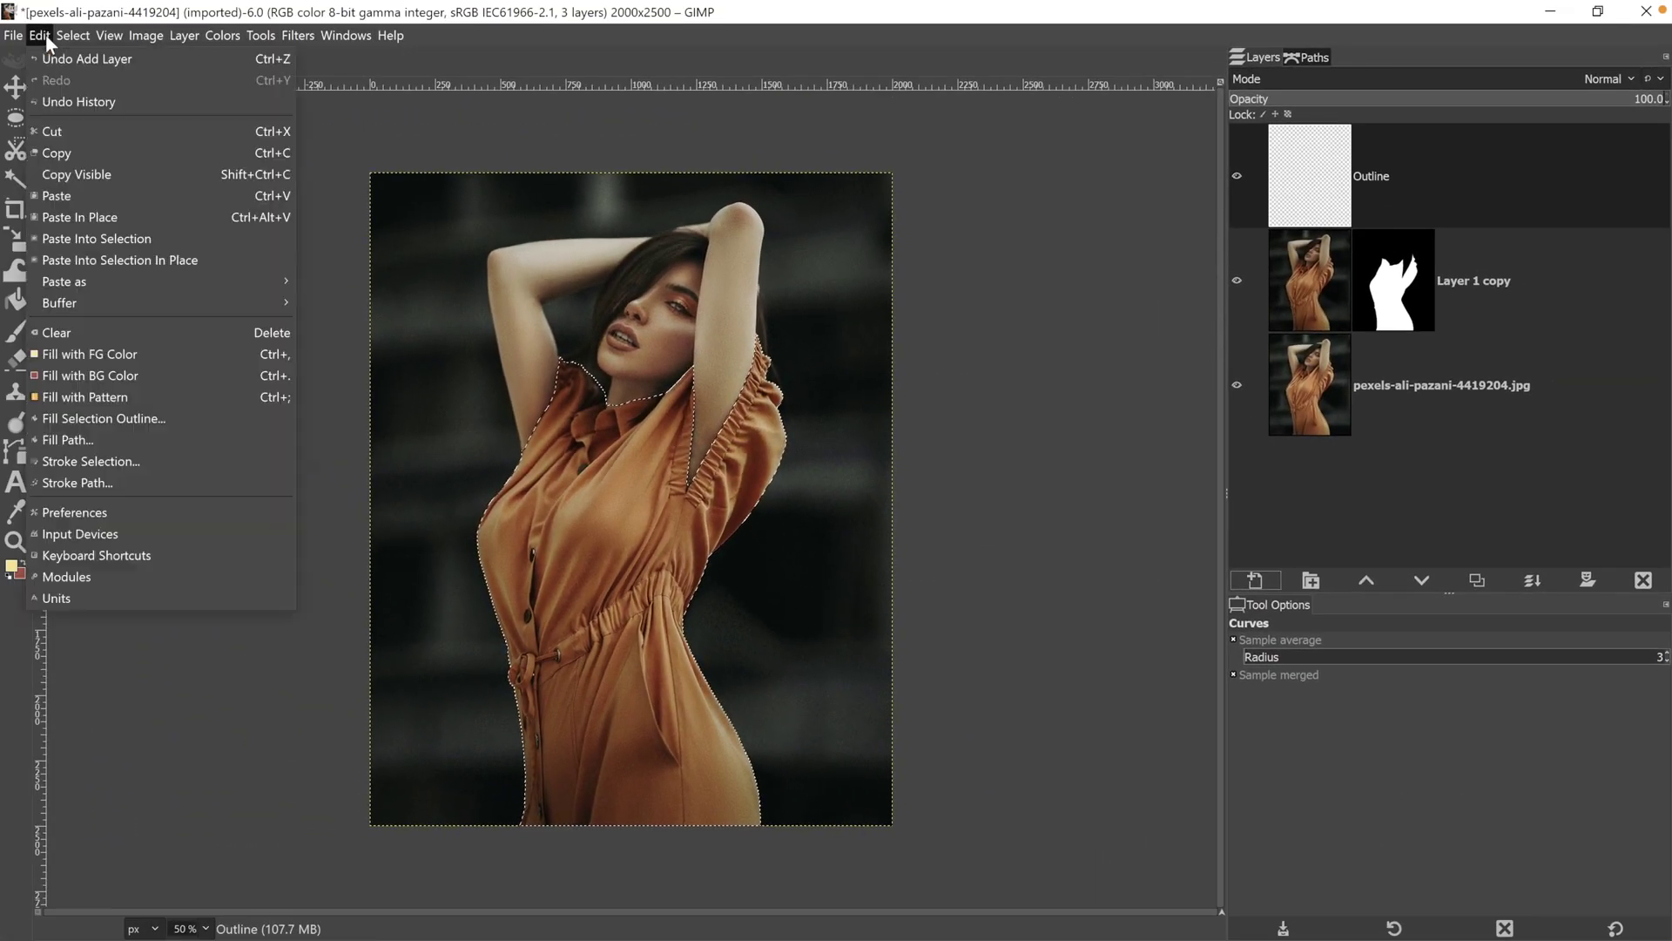
pyautogui.click(96, 483)
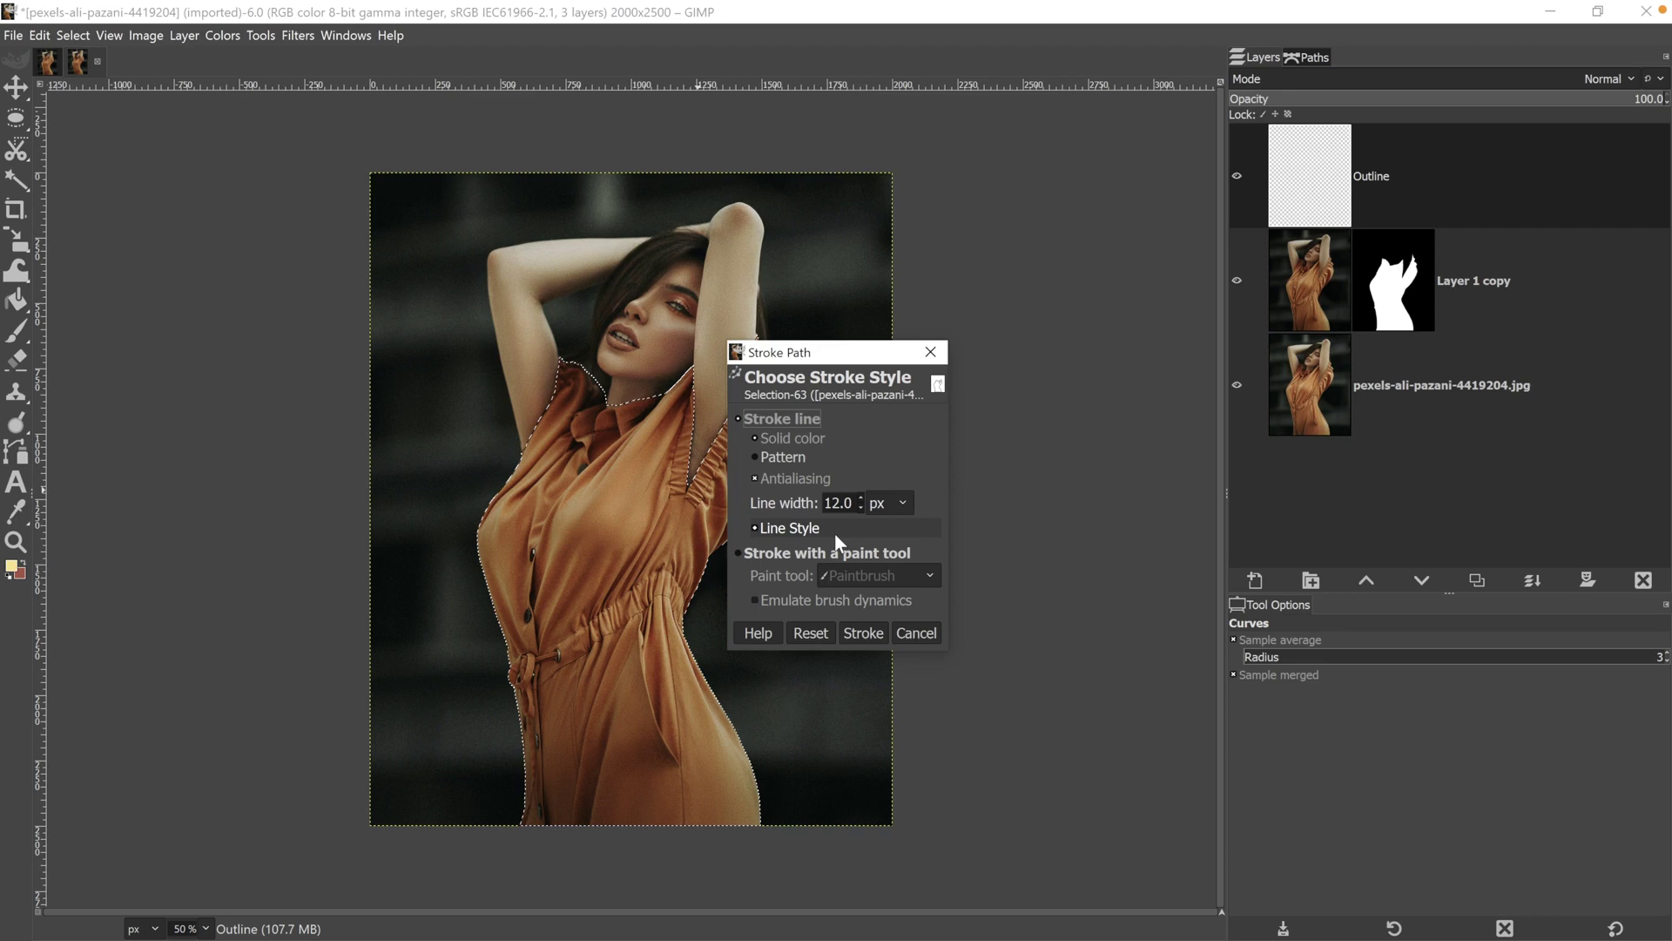
pyautogui.click(843, 419)
pyautogui.click(864, 632)
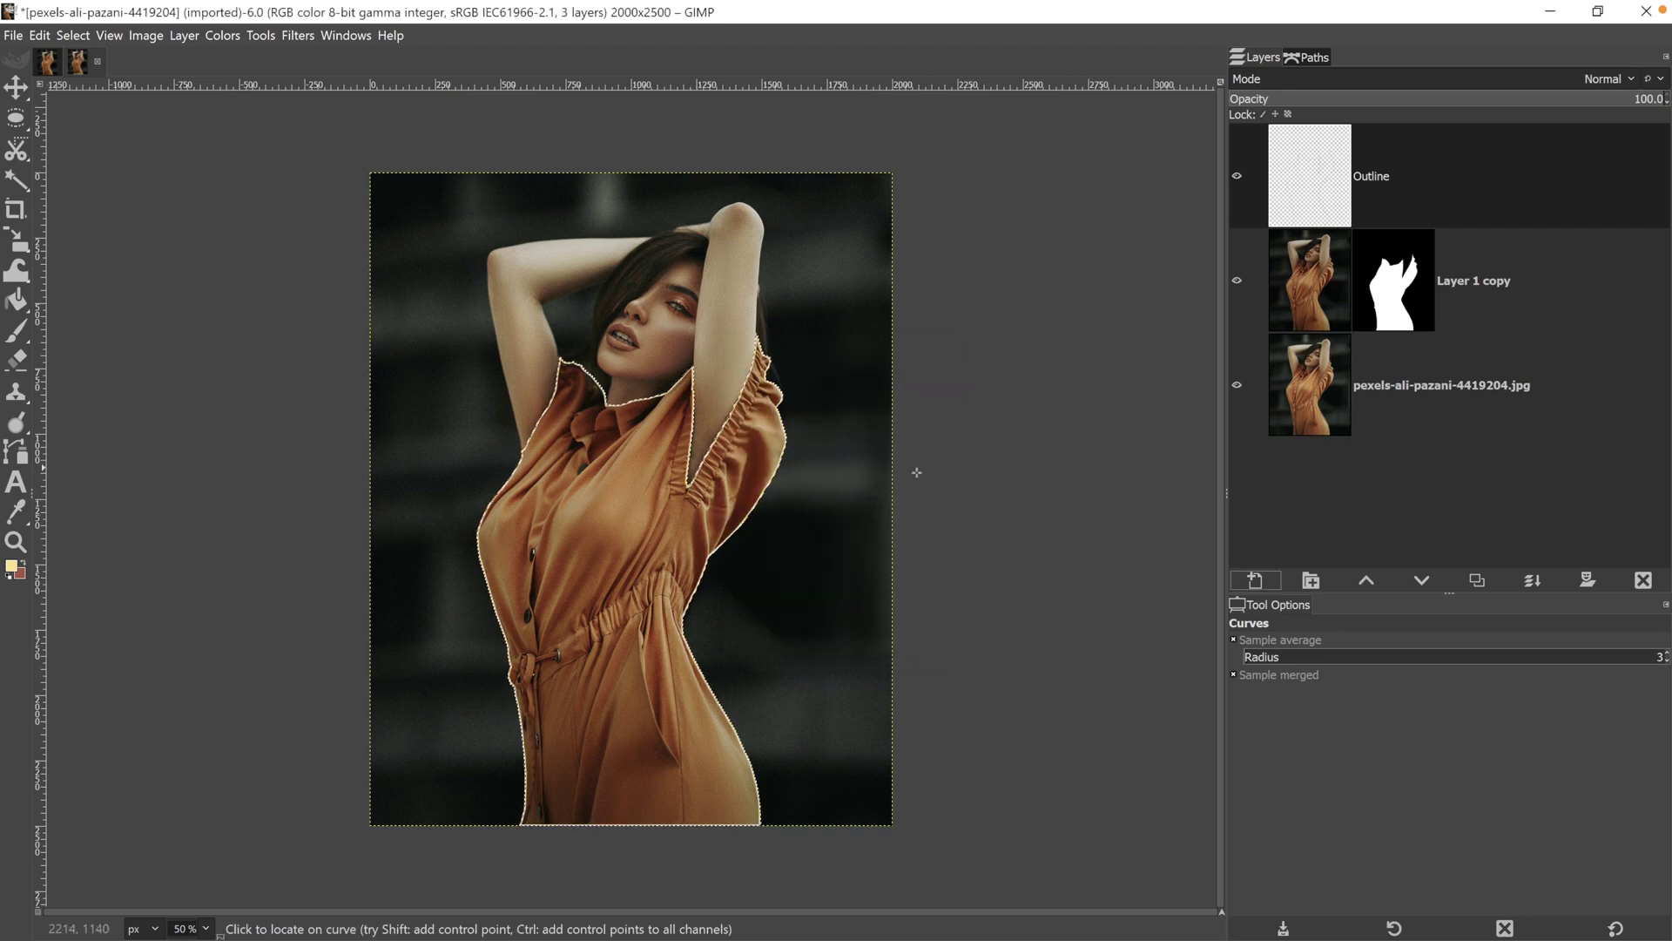
pyautogui.click(73, 35)
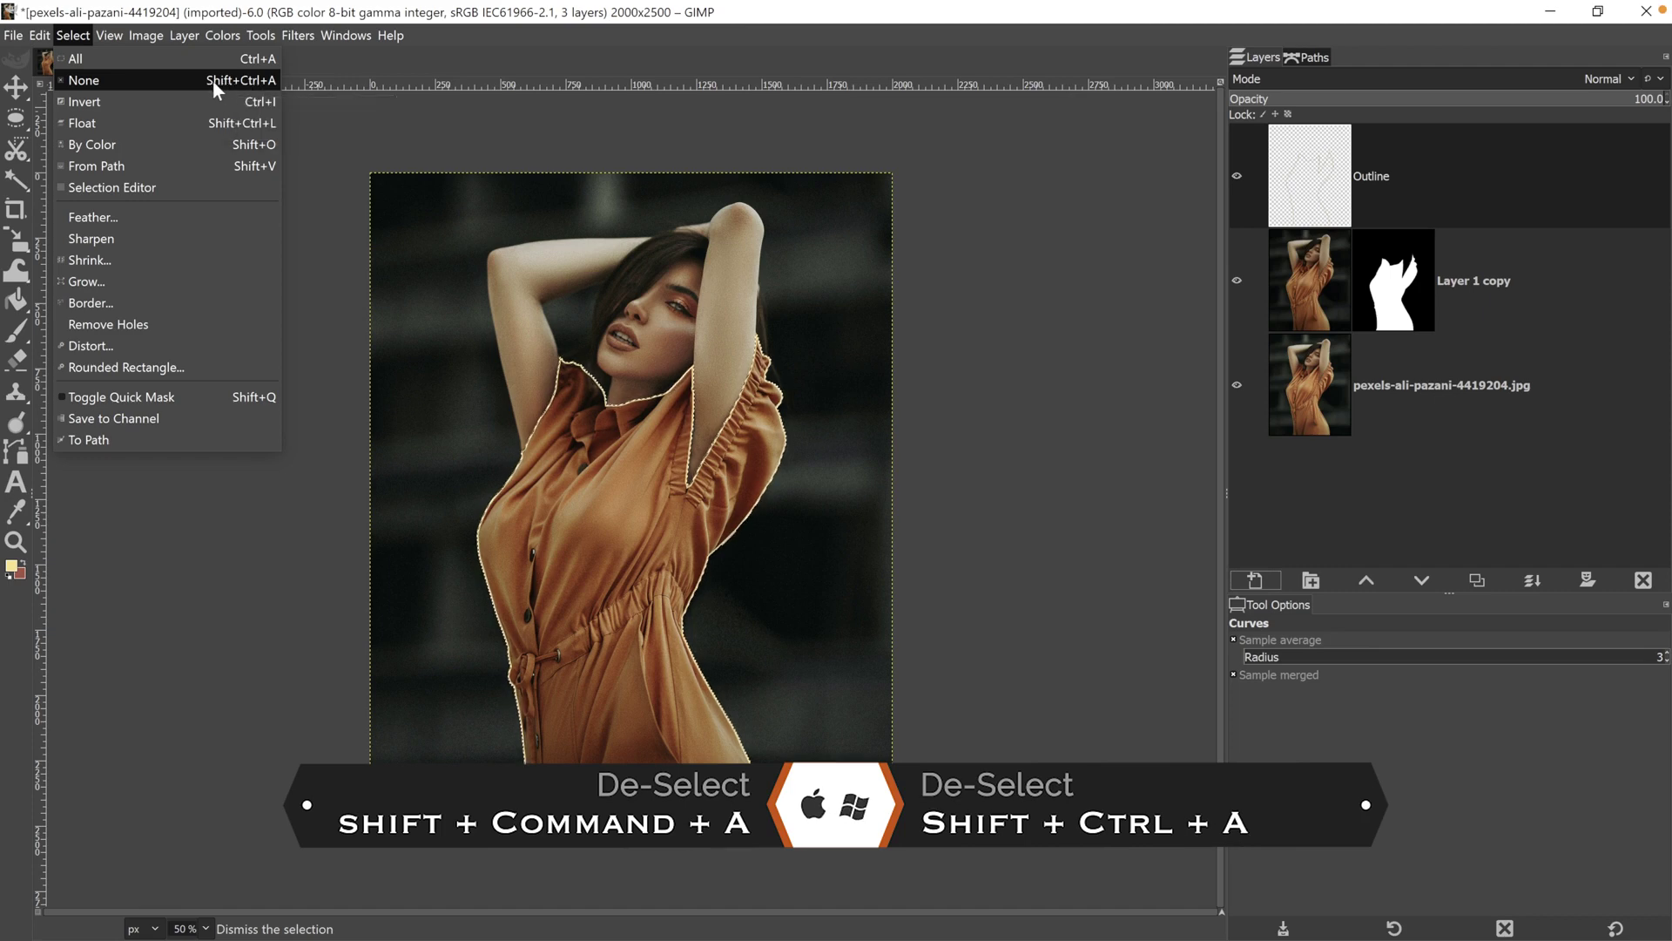
# Clear the selection, pick the Eraser, and duplicate Outline, selecting 'copy' in the new name
pyautogui.click(264, 79)
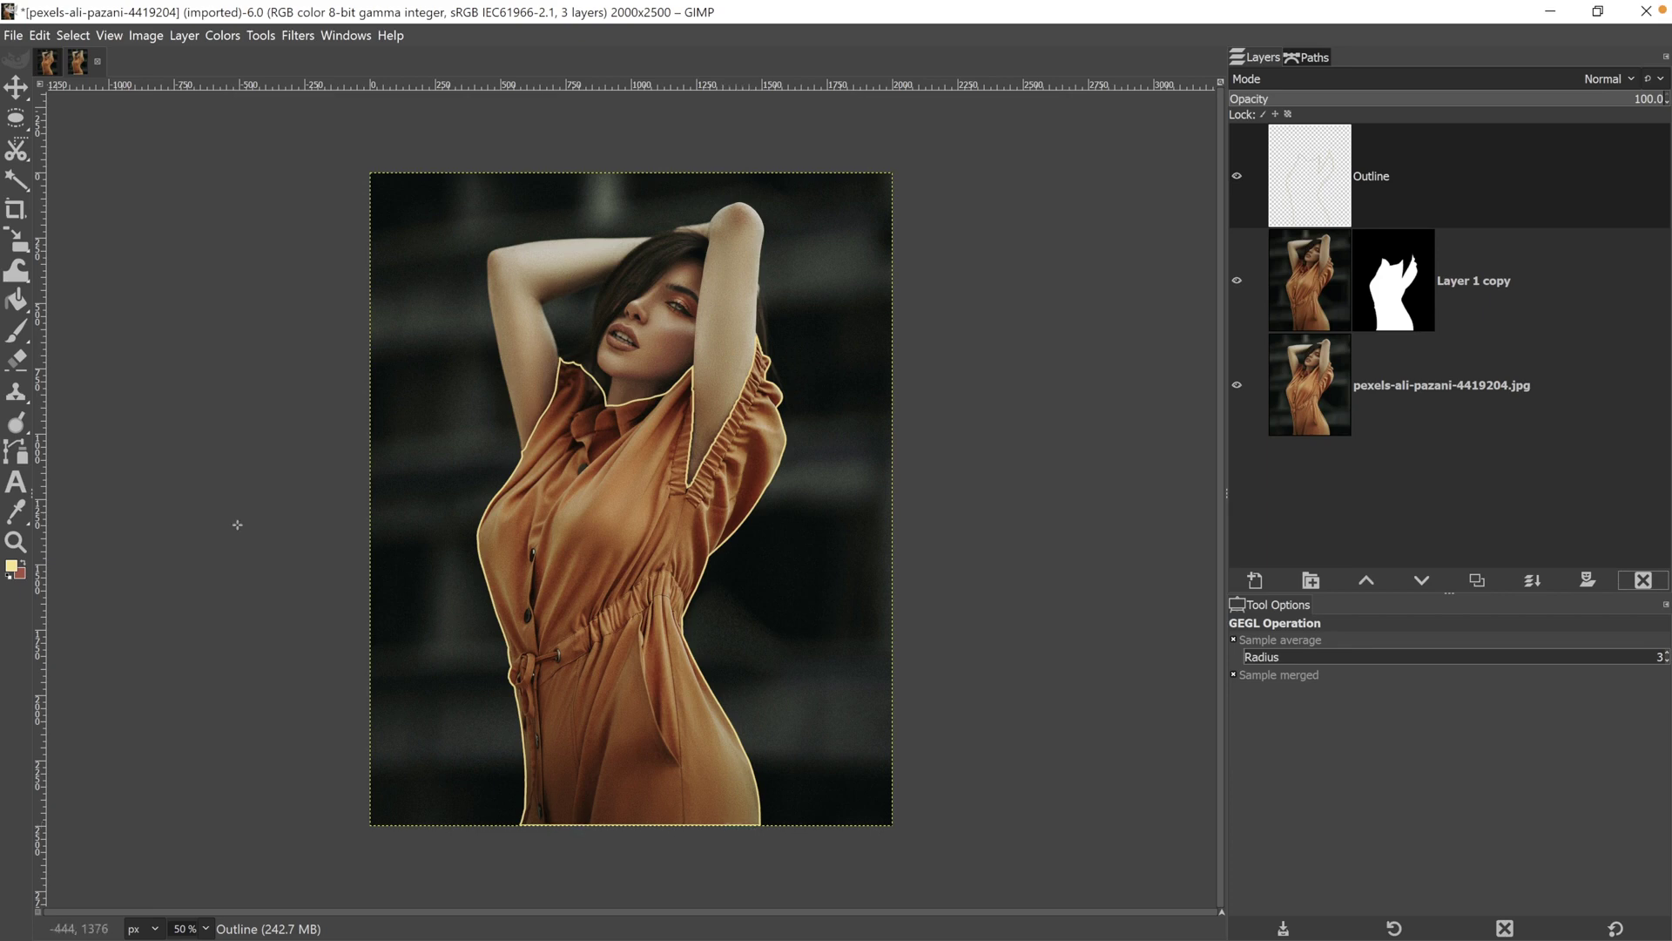
pyautogui.click(17, 364)
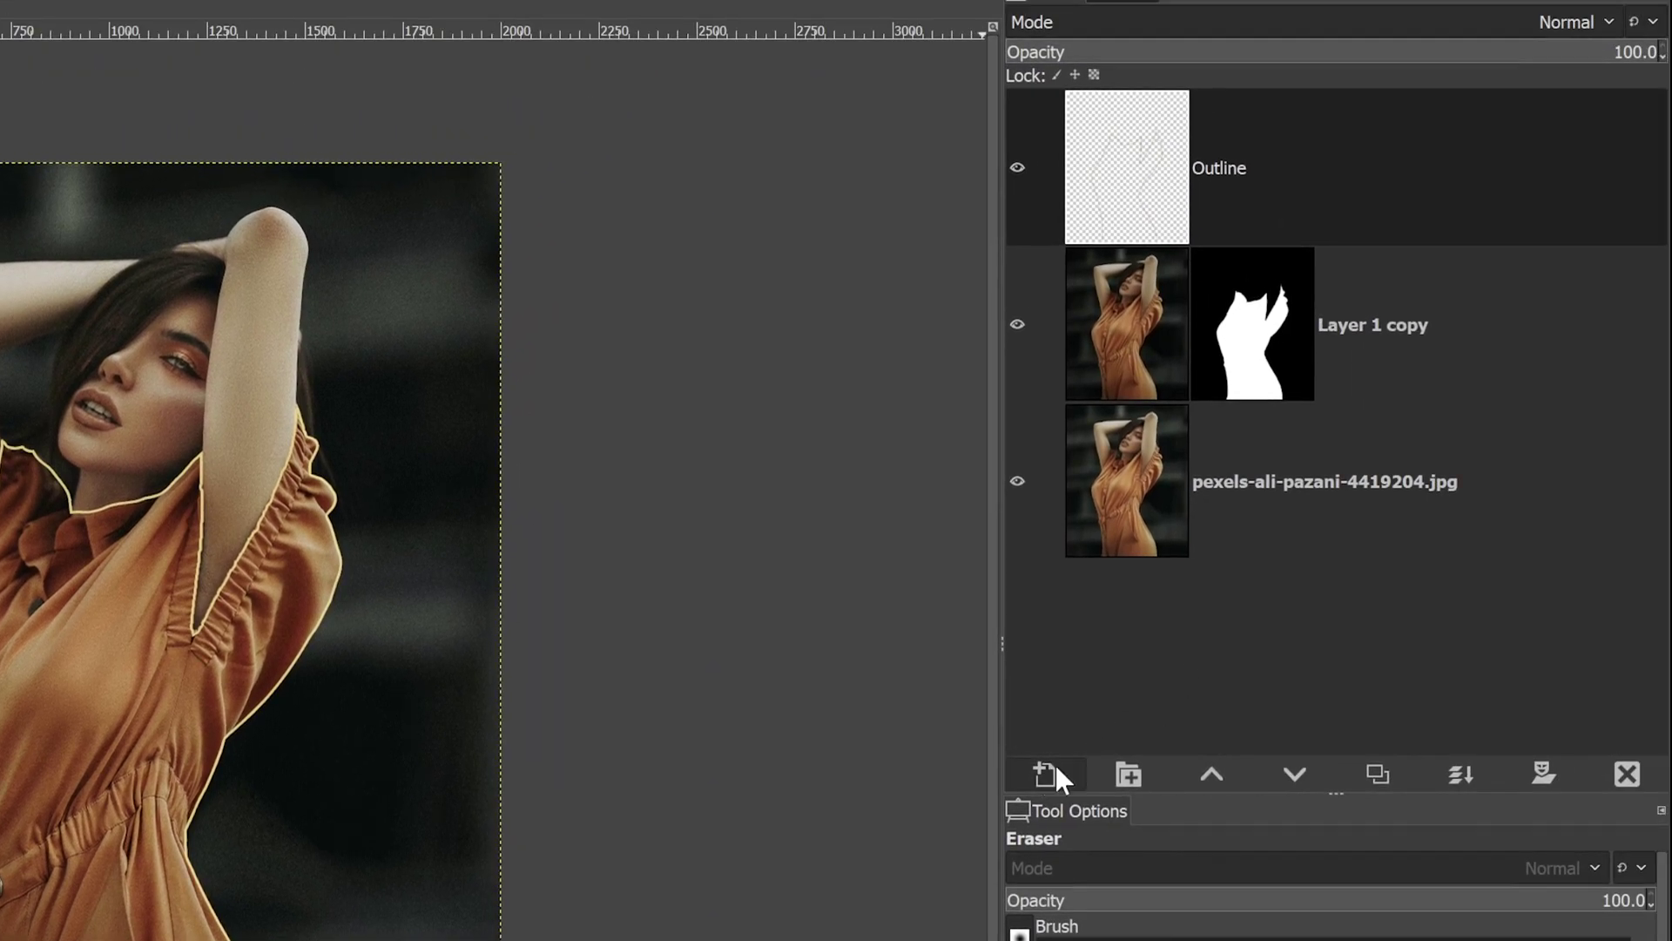
pyautogui.click(1378, 775)
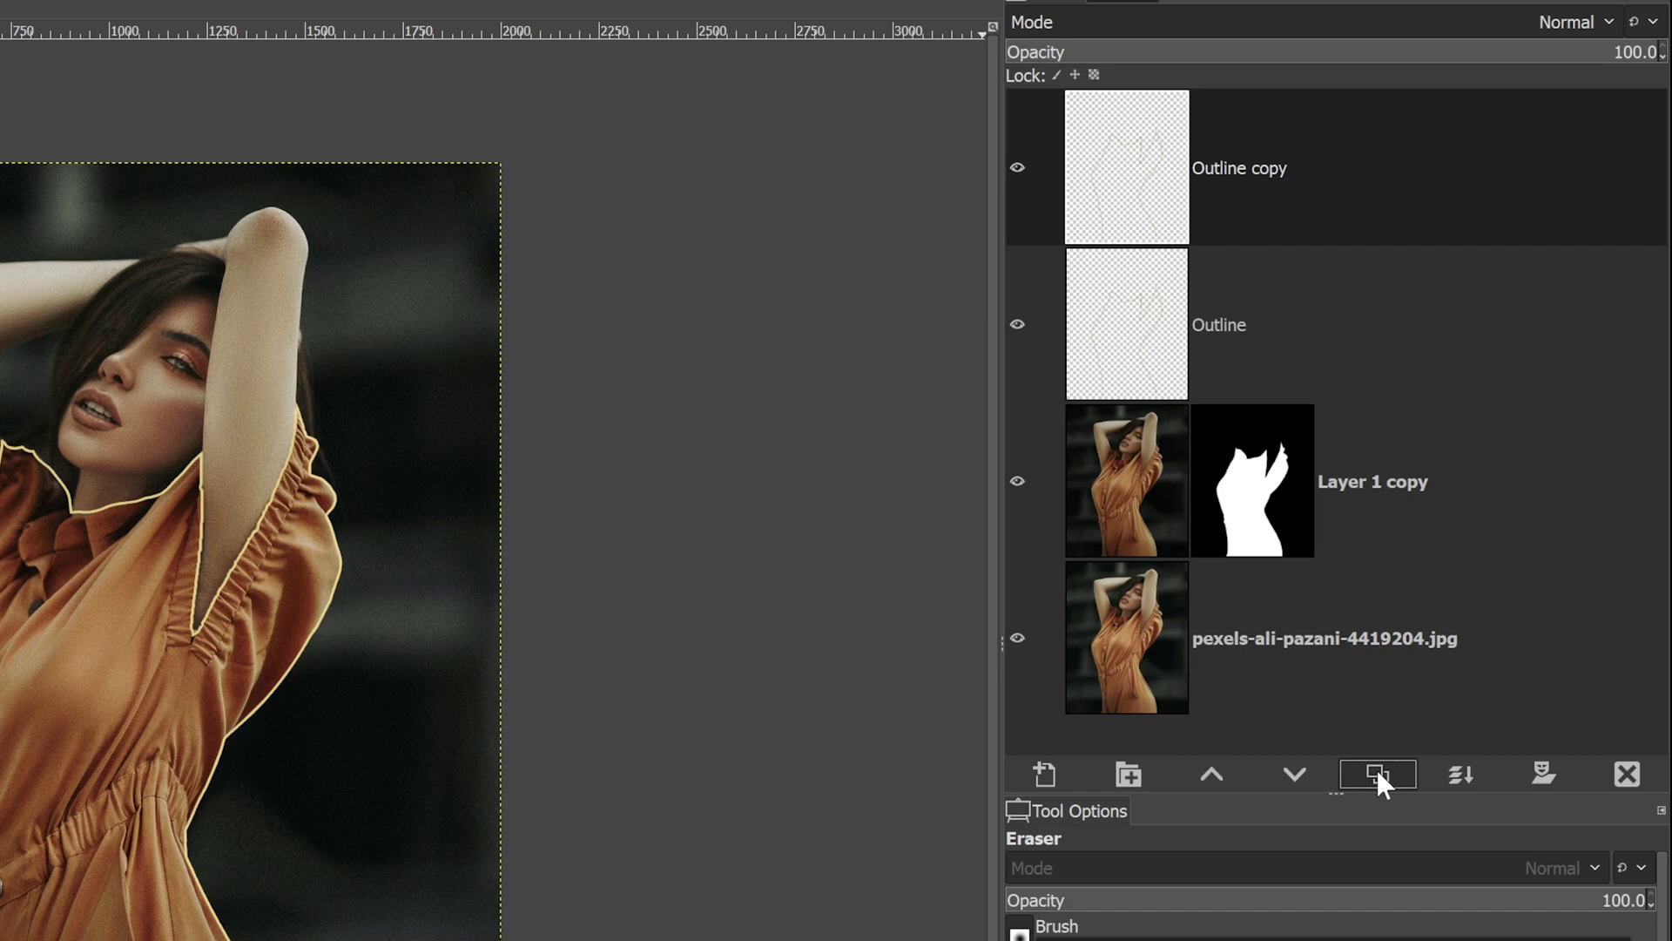
pyautogui.doubleClick(1264, 166)
pyautogui.click(1265, 166)
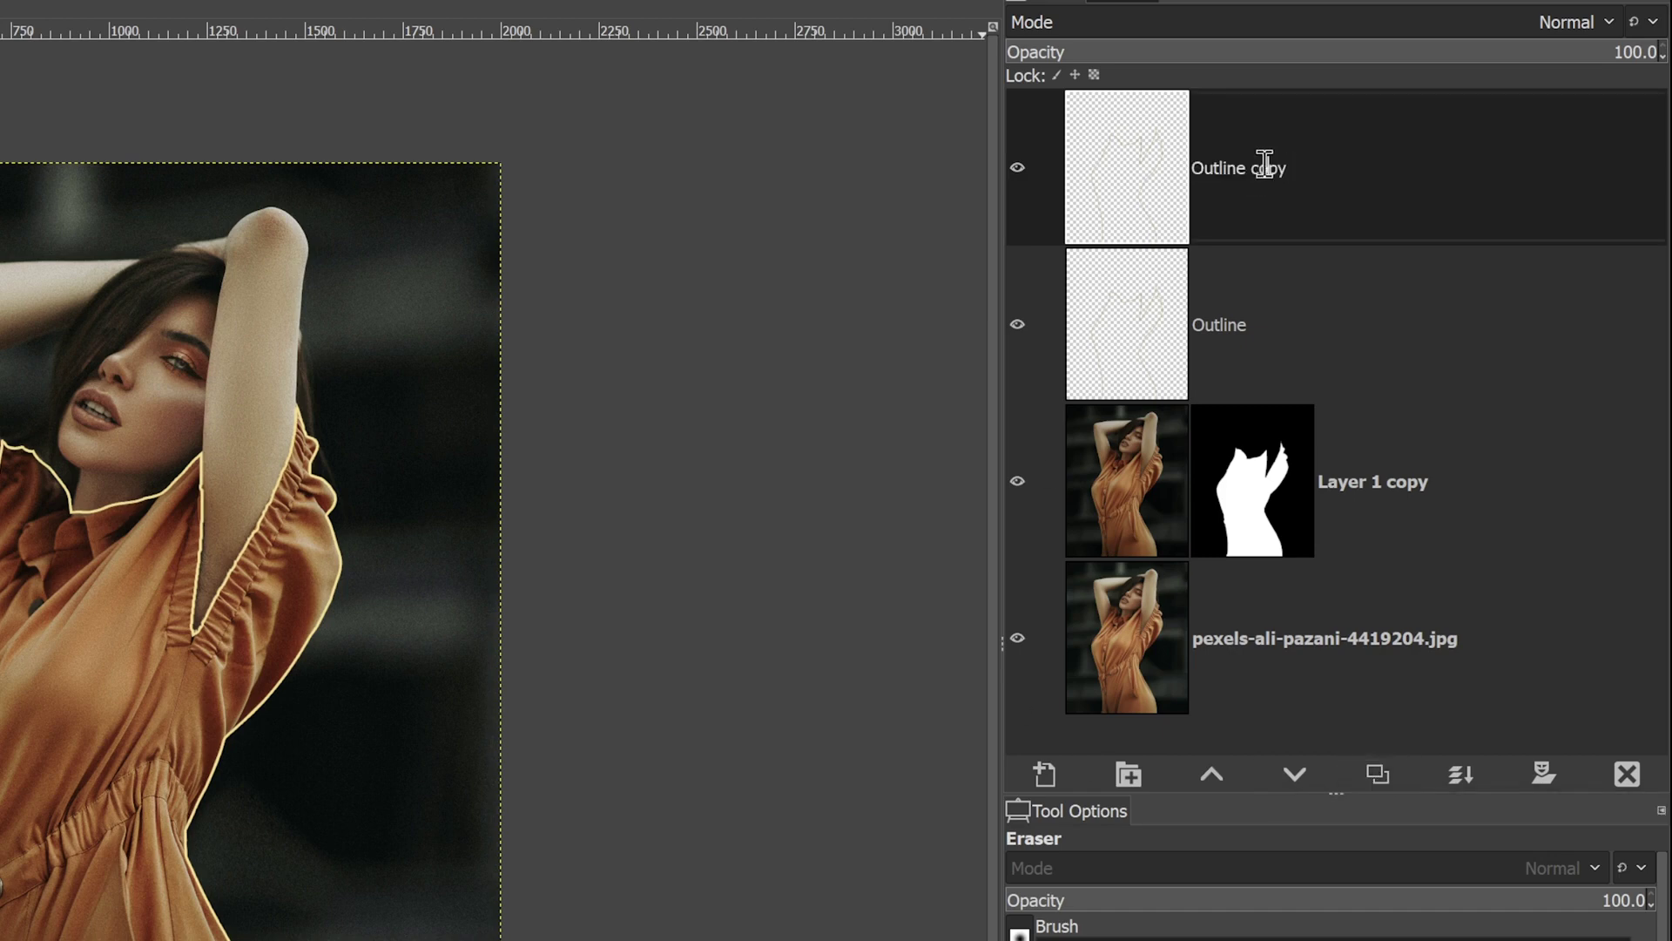
pyautogui.doubleClick(1265, 167)
# Rename the copy Outline Blur 1 and apply a 5 px Gaussian blur, unclipped to input extent
pyautogui.write('Blur 1')
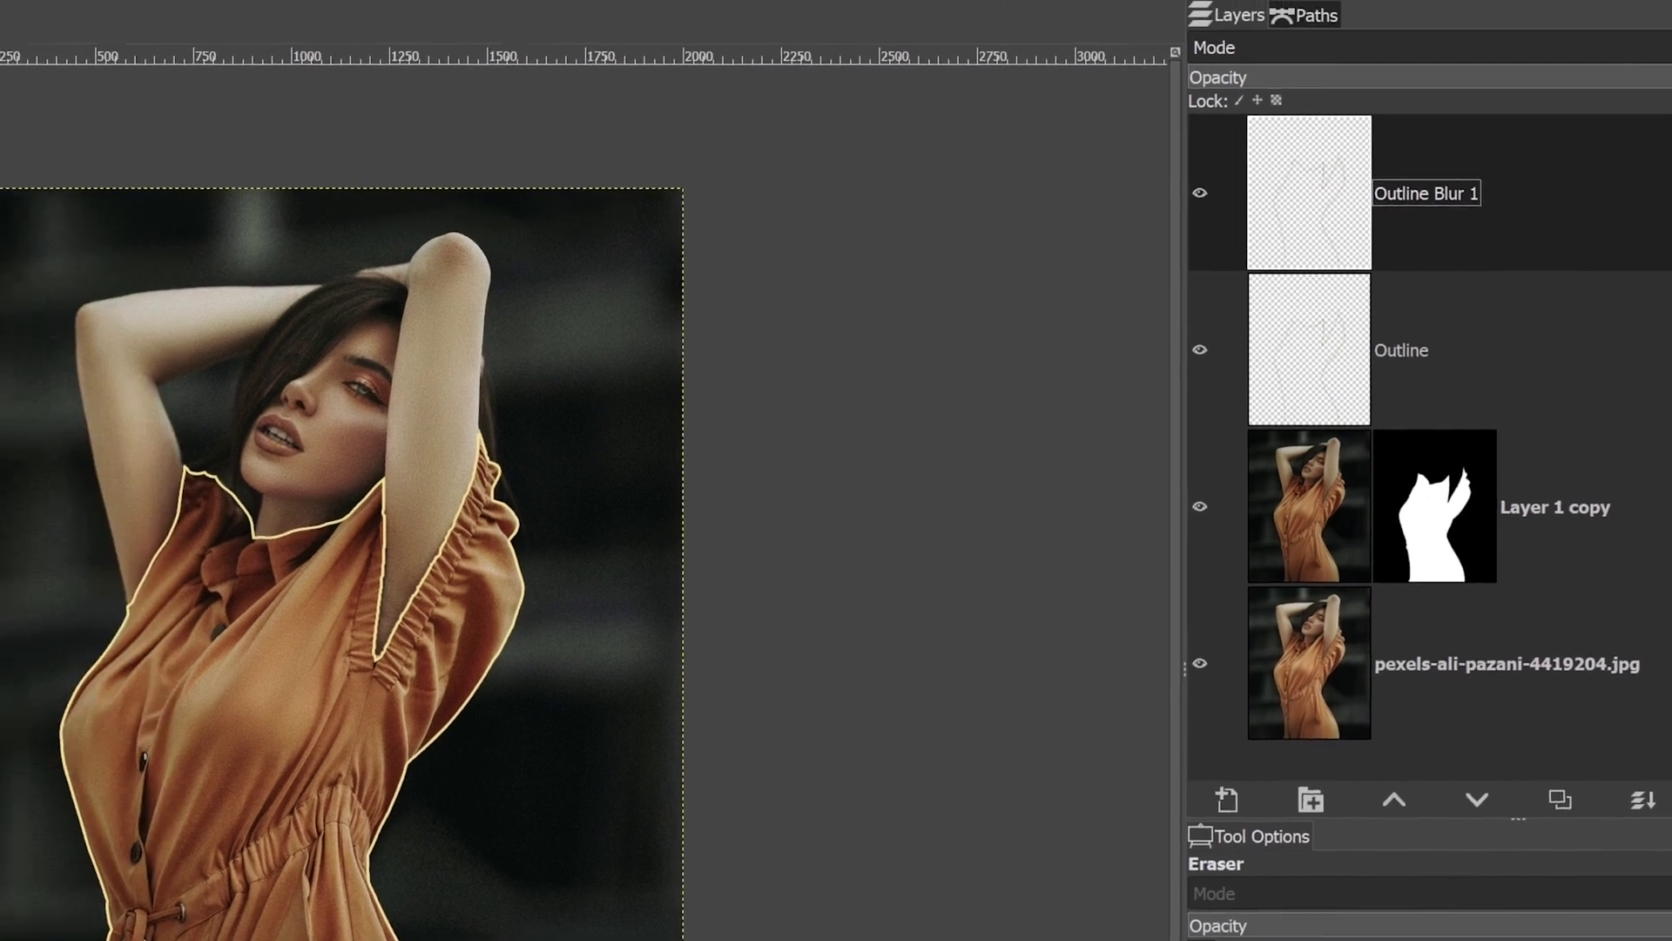
pyautogui.click(46, 18)
pyautogui.moveTo(94, 200)
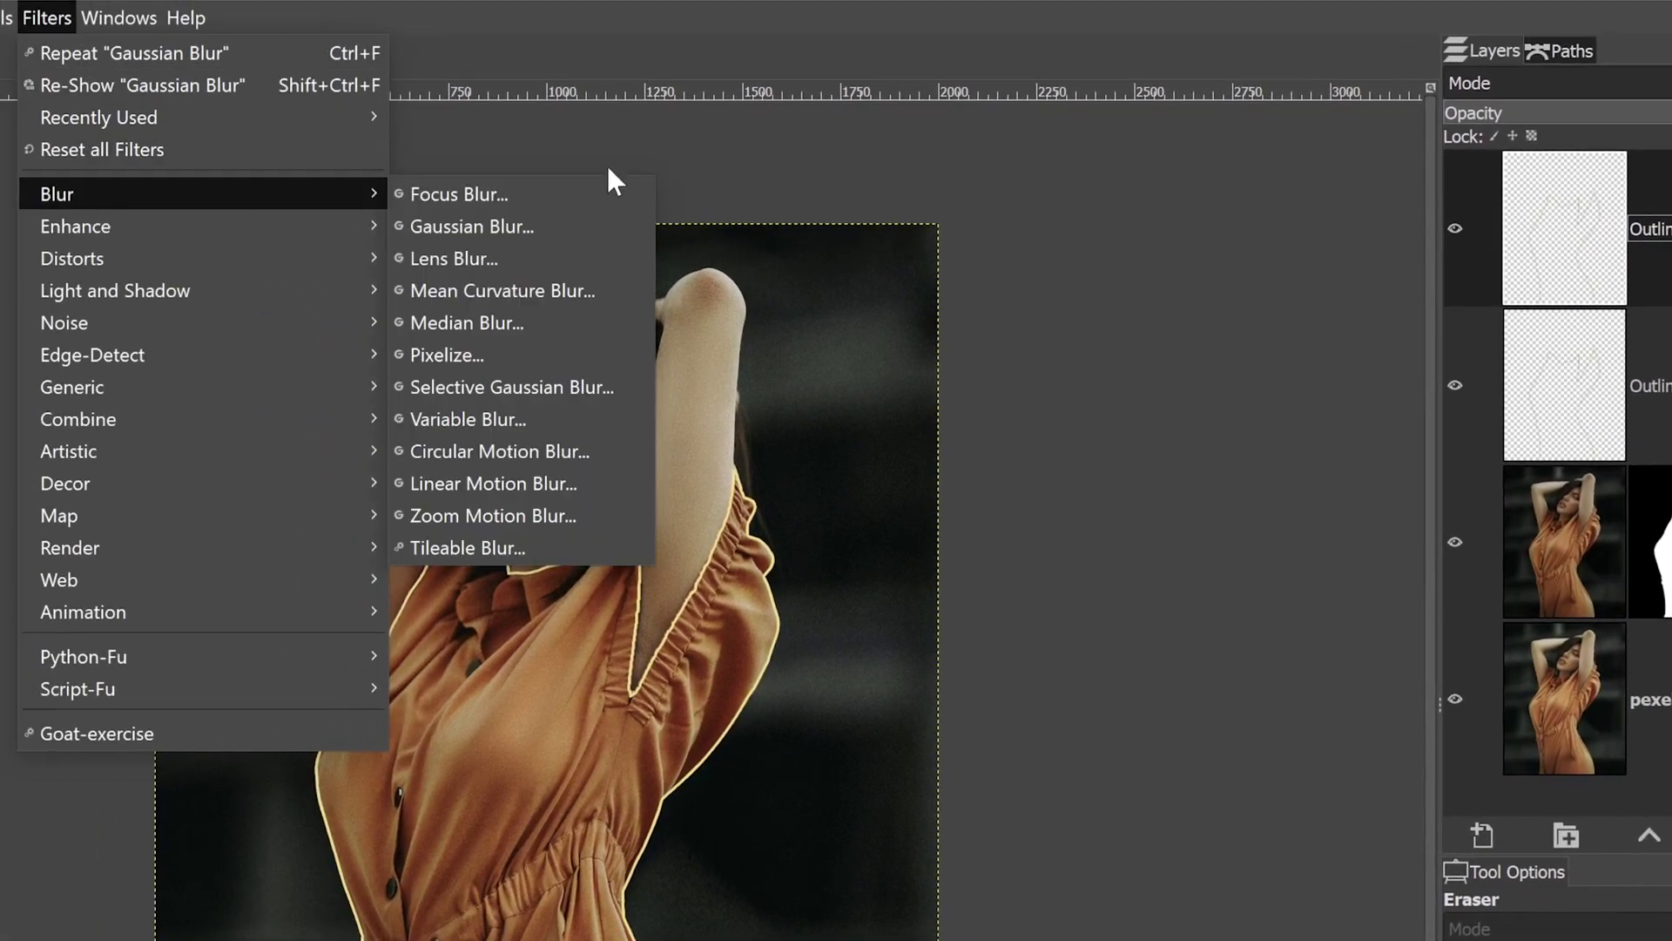
pyautogui.click(584, 224)
pyautogui.click(1379, 273)
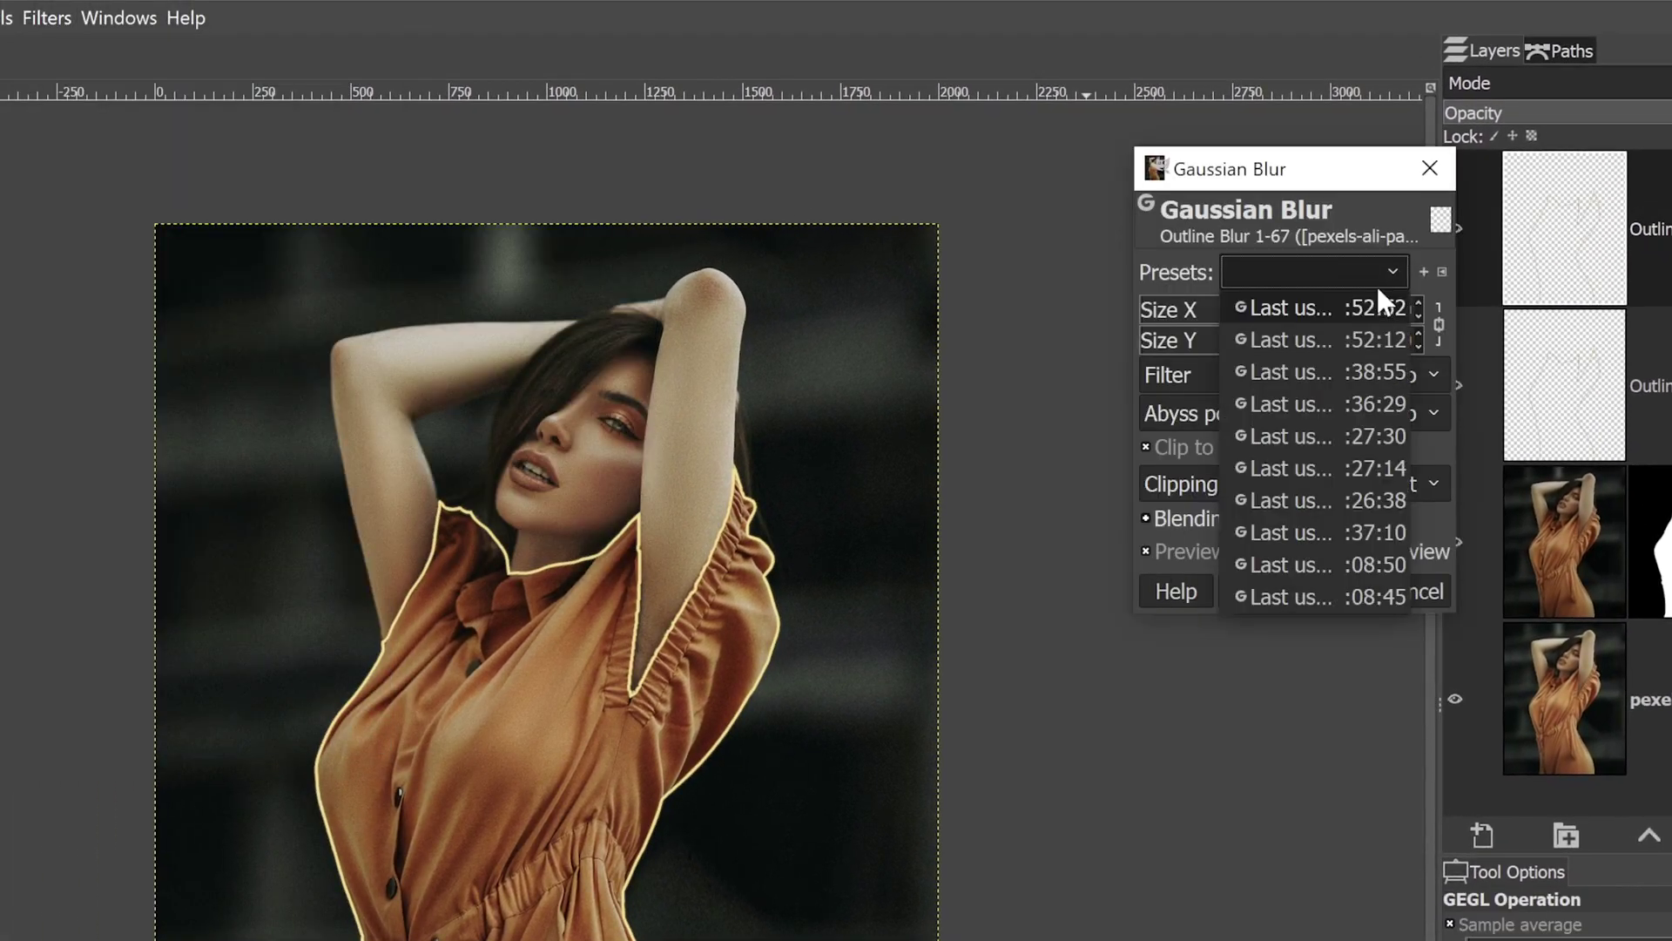
pyautogui.click(1125, 286)
pyautogui.click(1273, 309)
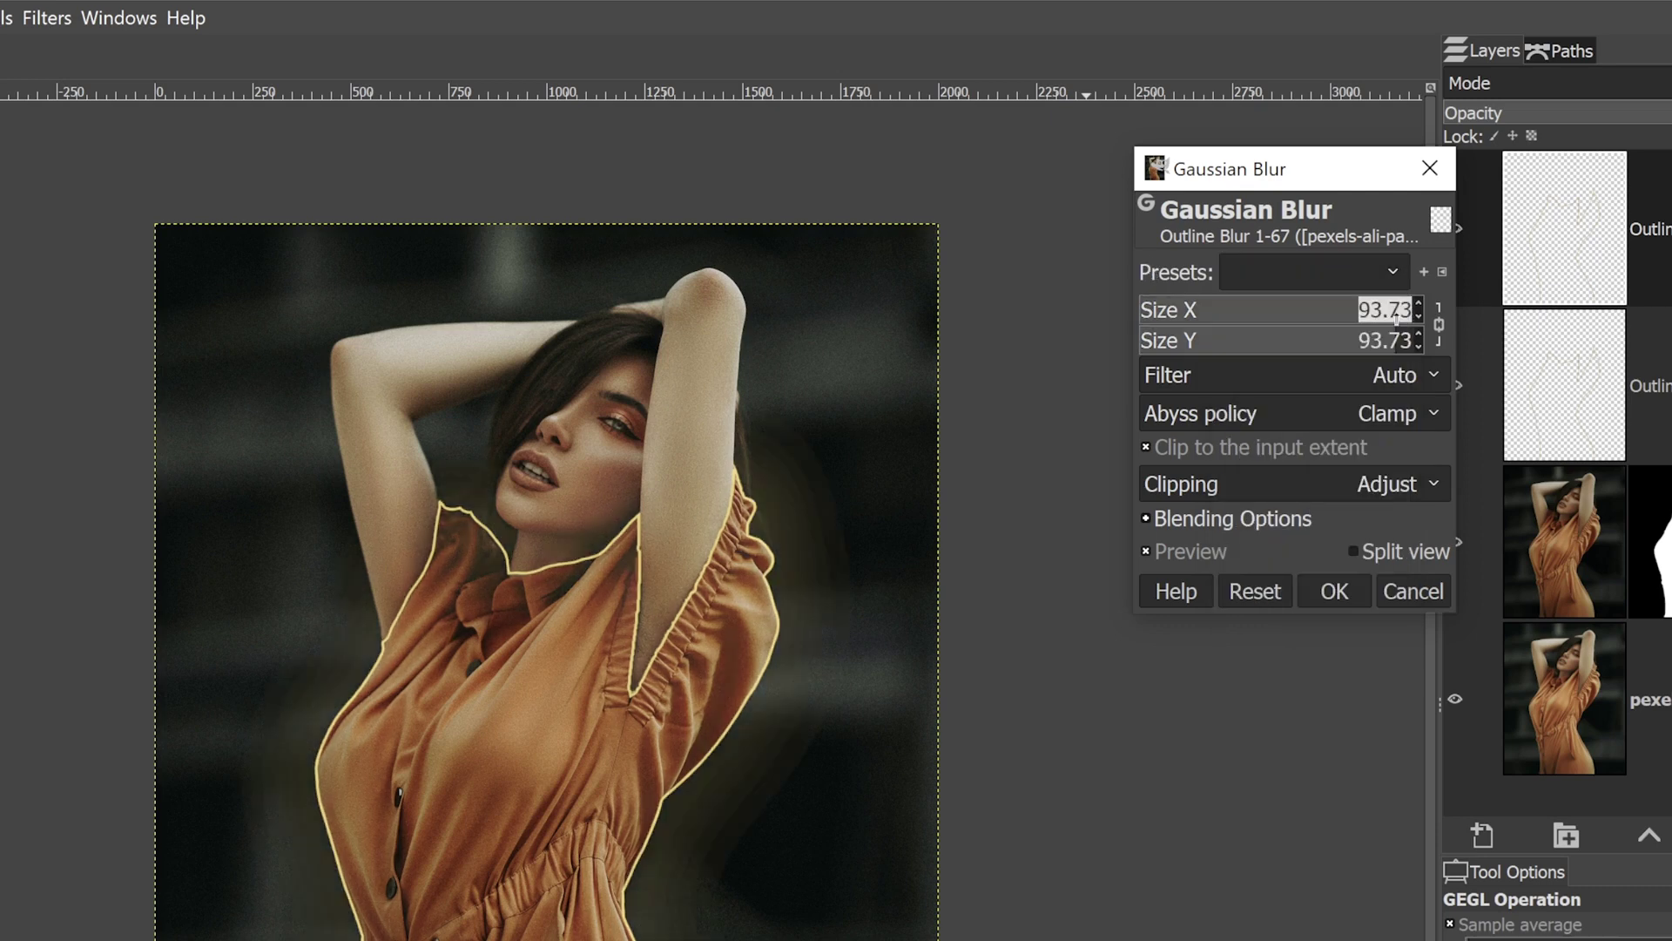
pyautogui.write('5')
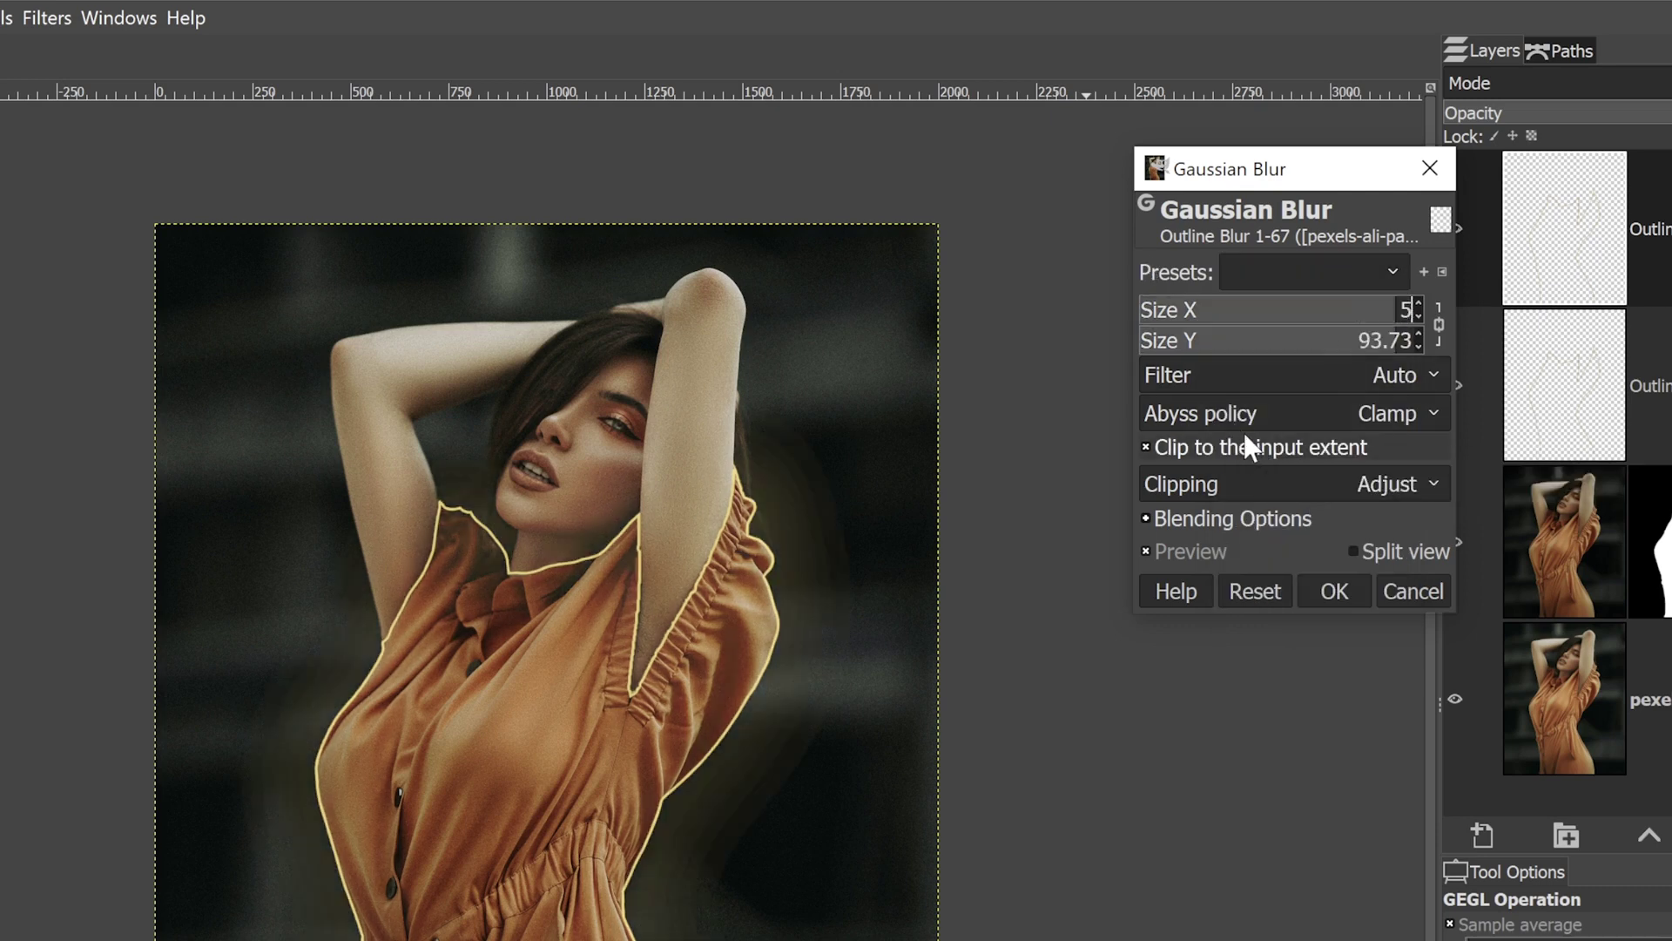
pyautogui.press('Tab')
pyautogui.click(1146, 446)
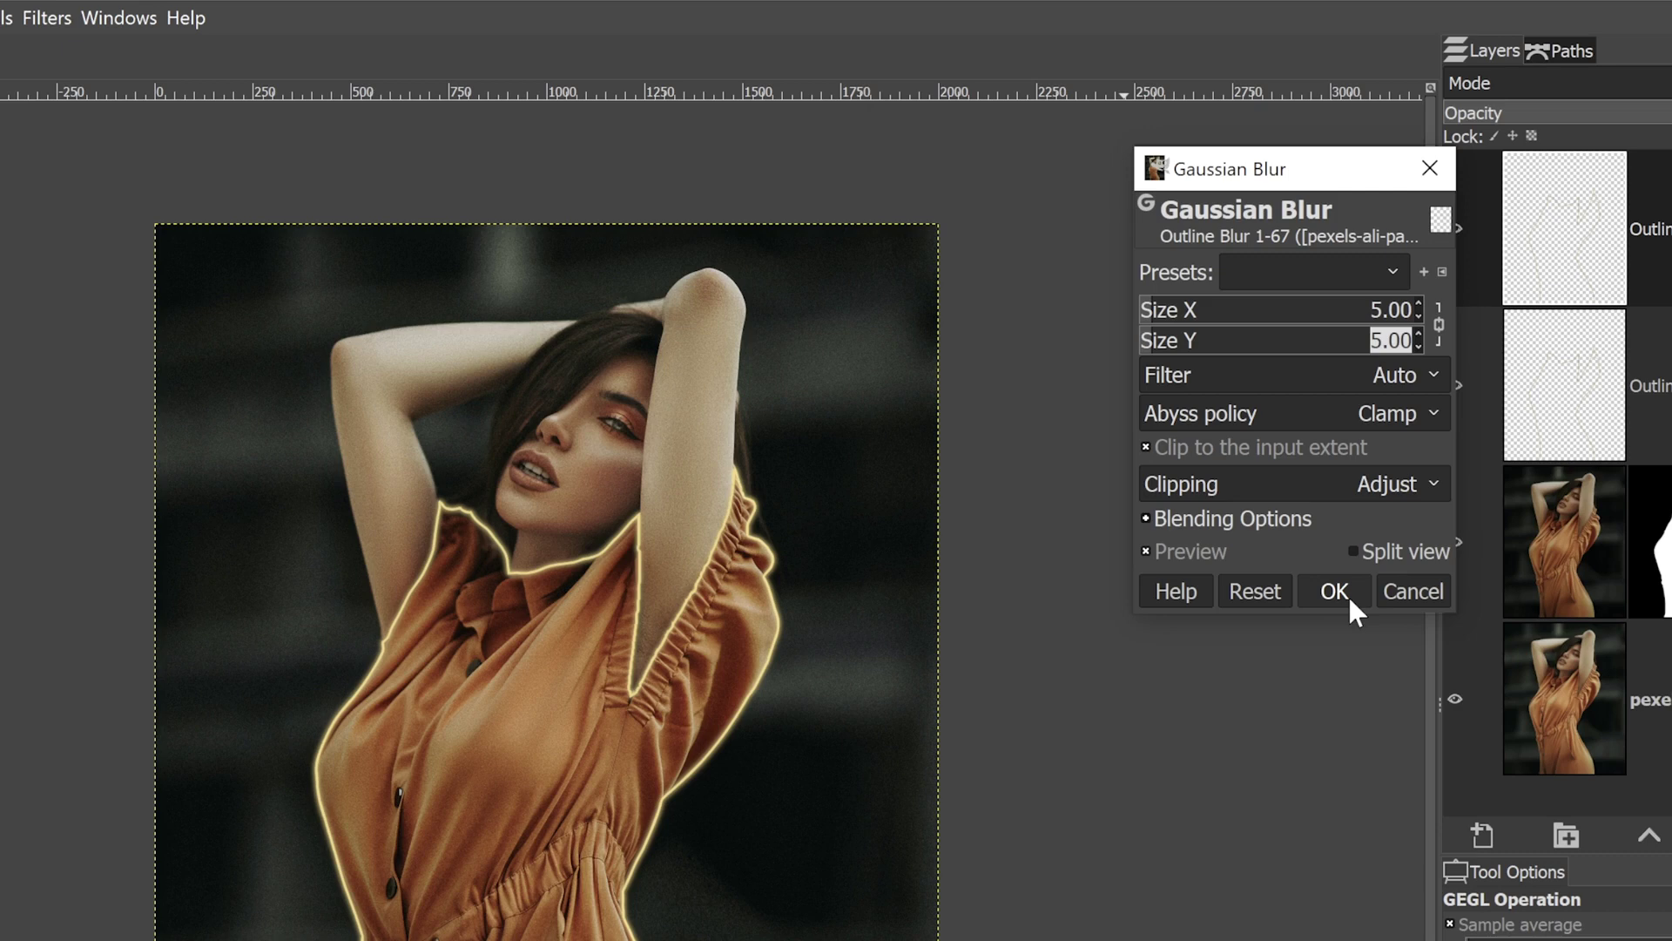
pyautogui.click(1346, 589)
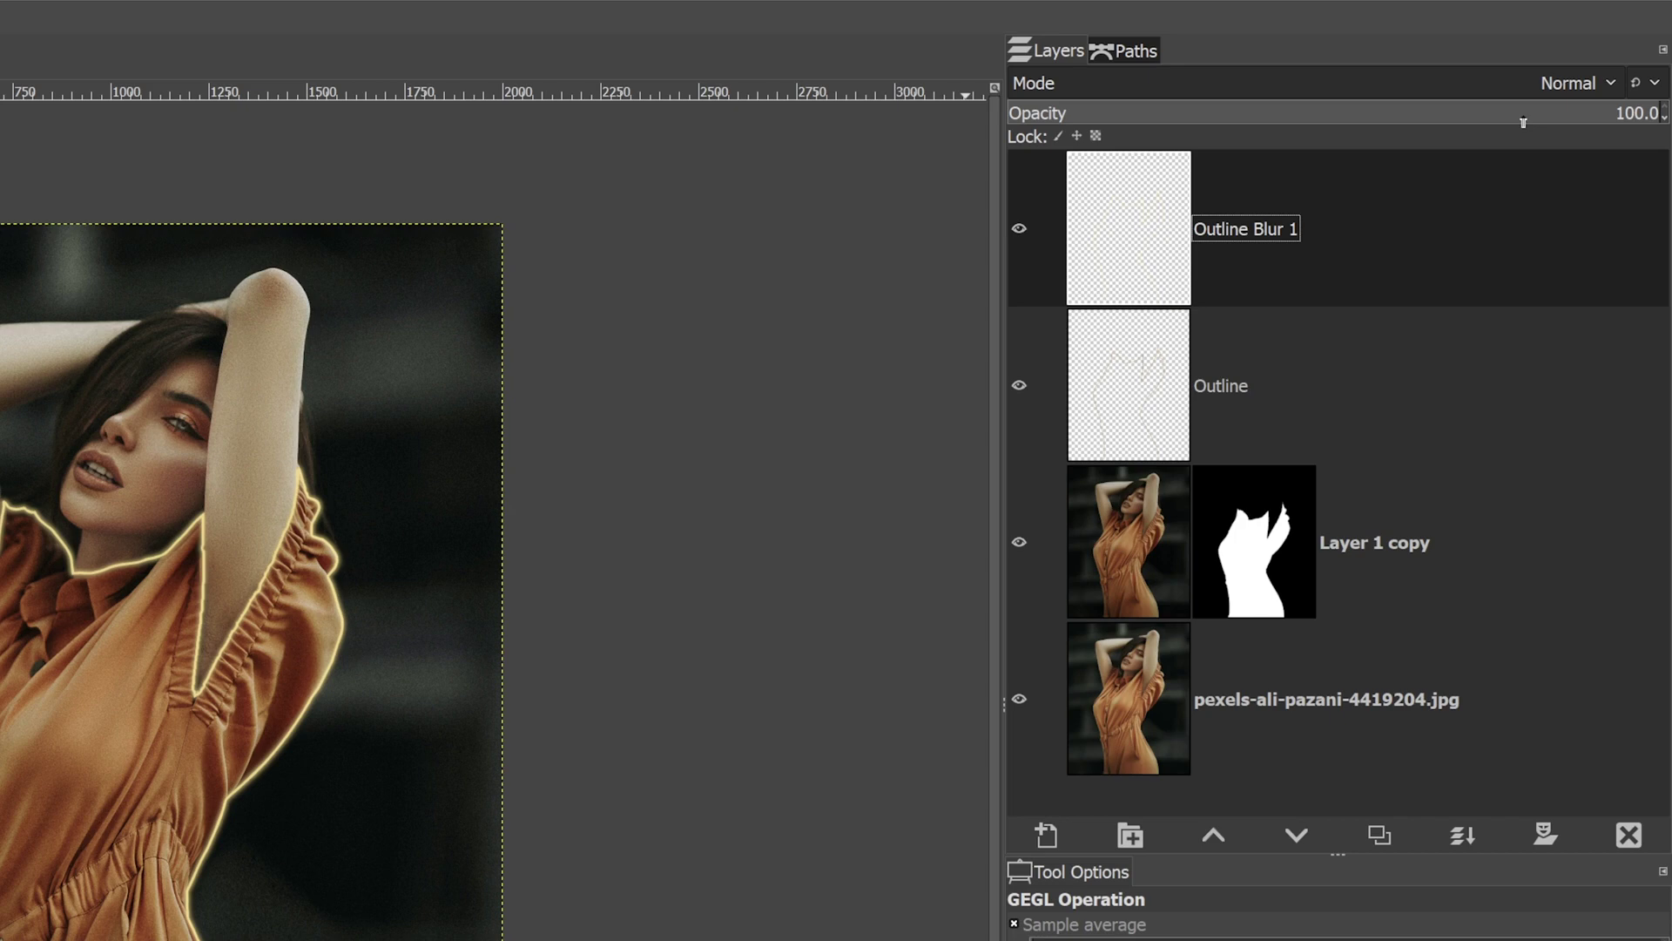
# Set Outline Blur 1 to Linear burn blending and hide the layer
pyautogui.click(1535, 86)
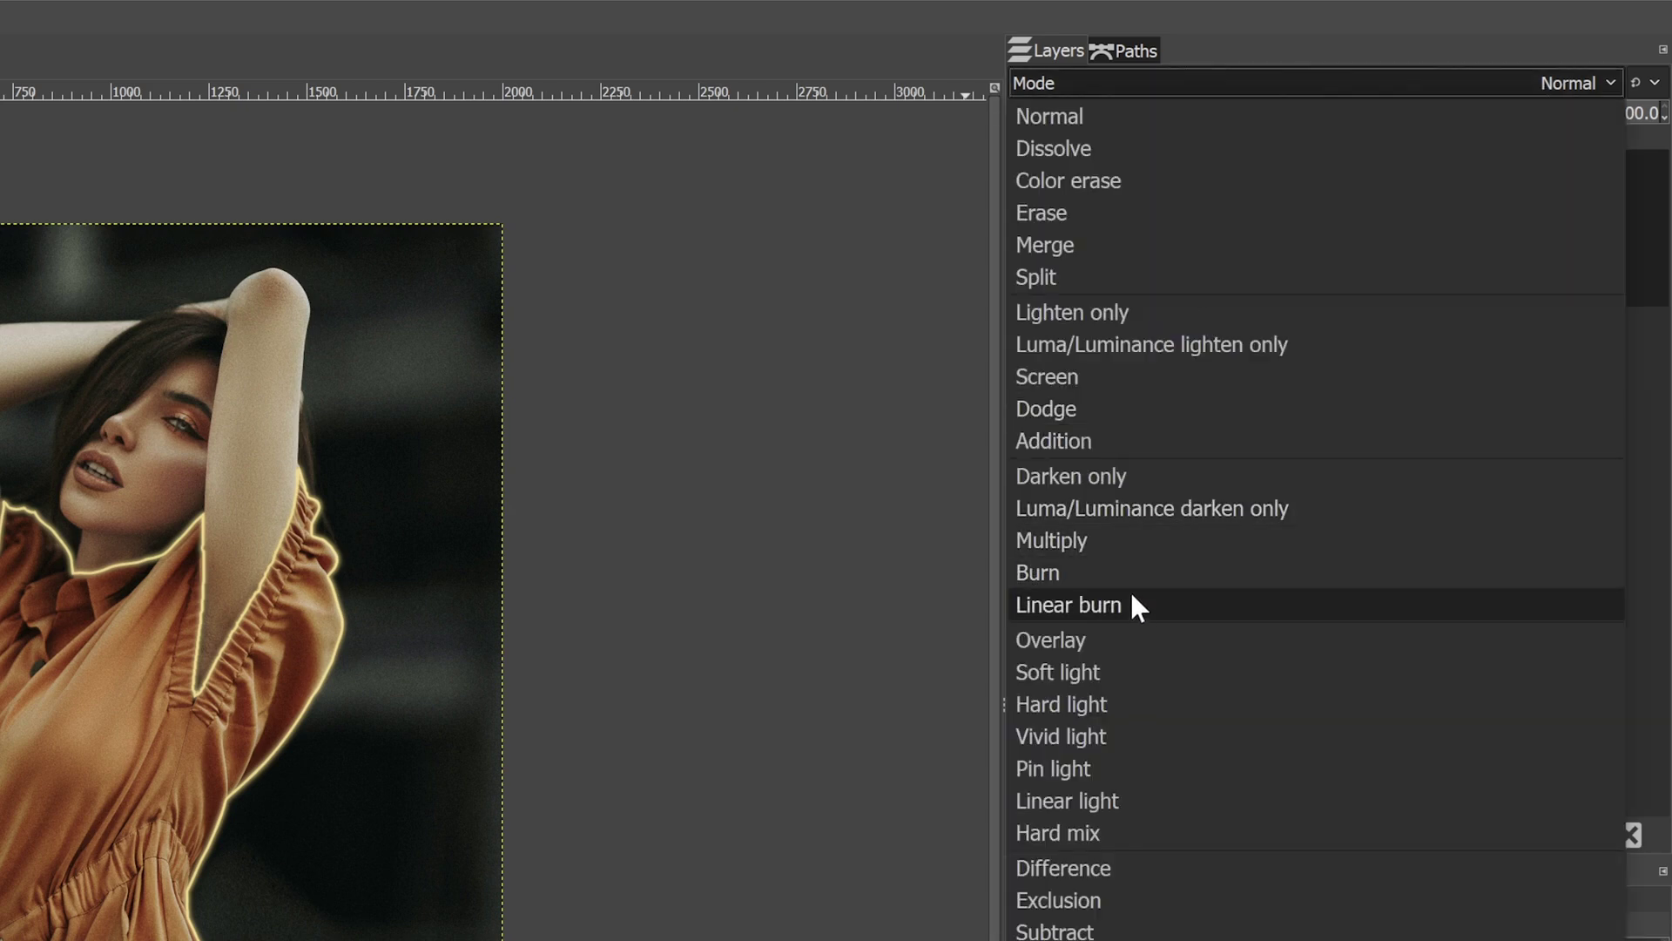
pyautogui.click(1132, 602)
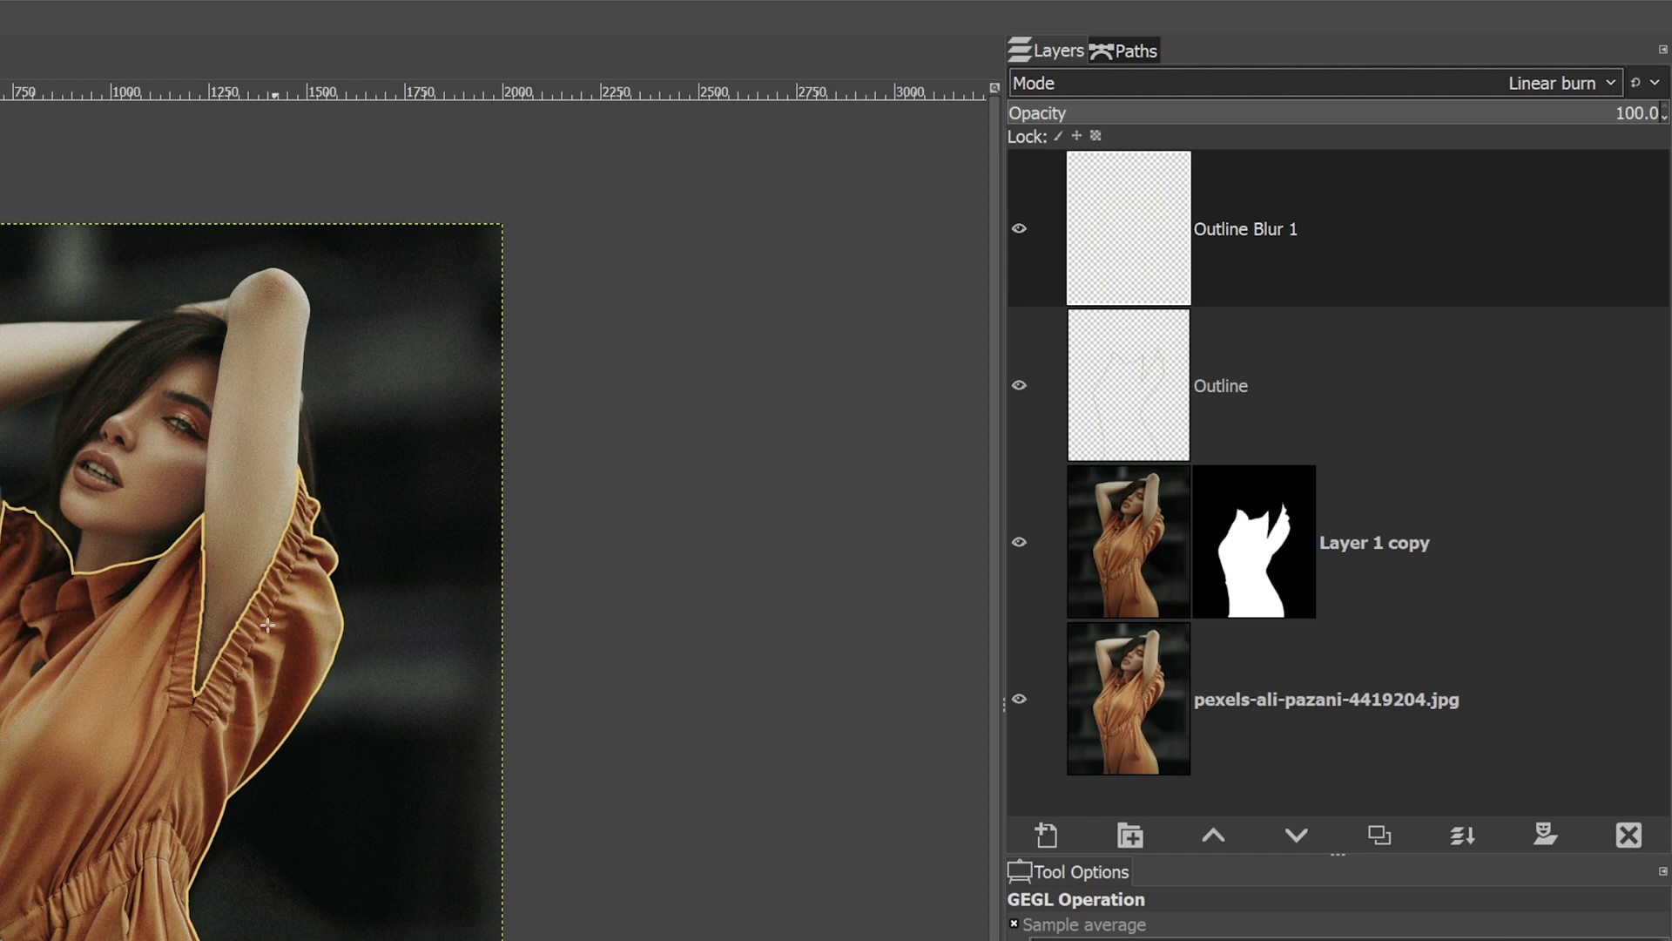
pyautogui.click(1020, 228)
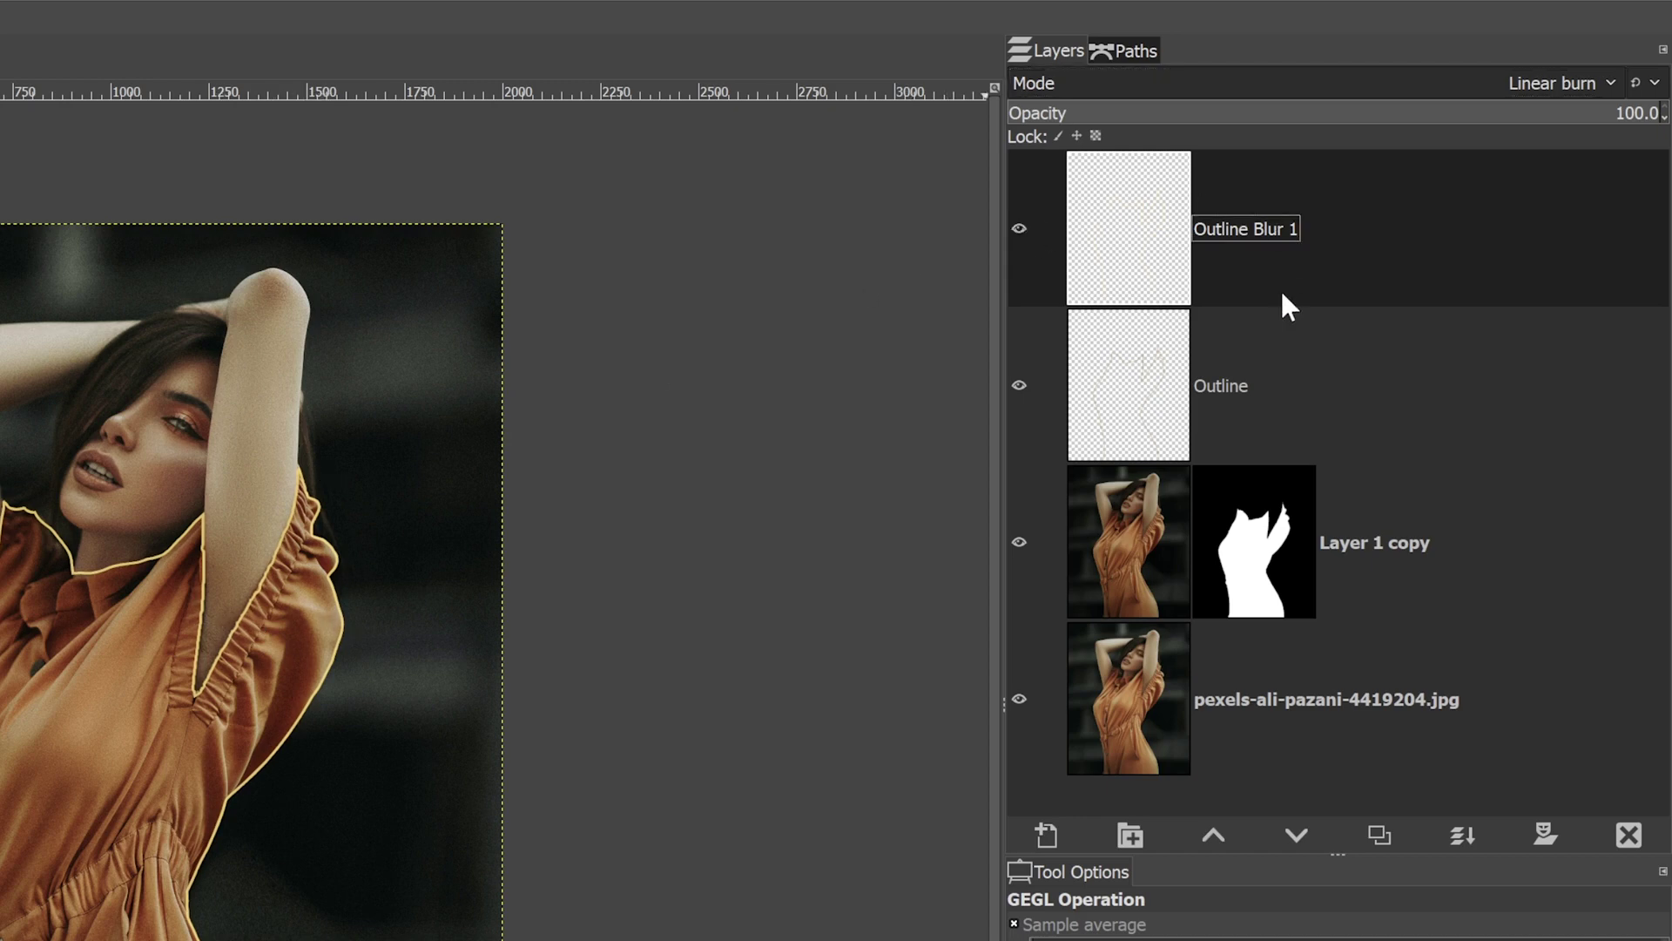
# Duplicate Outline Blur 1 and name the copy Outline Blur 2
pyautogui.click(1367, 833)
pyautogui.doubleClick(1277, 233)
pyautogui.doubleClick(1315, 228)
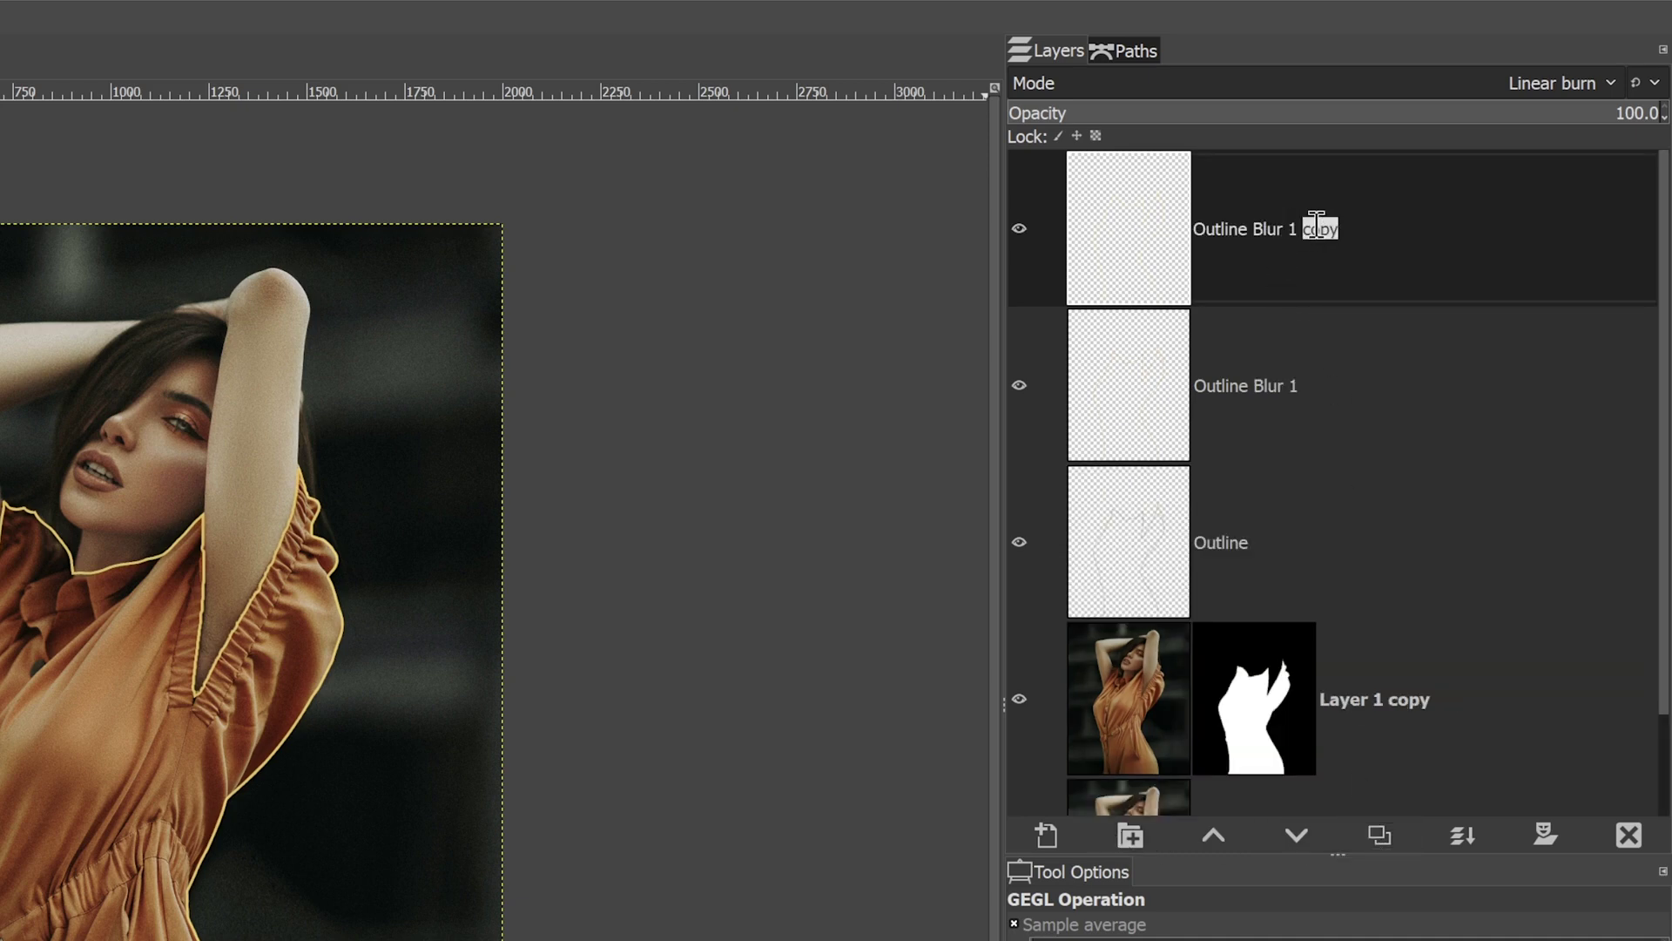
pyautogui.press('BackSpace')
pyautogui.press('BackSpace')
pyautogui.press('BackSpace')
pyautogui.write('2')
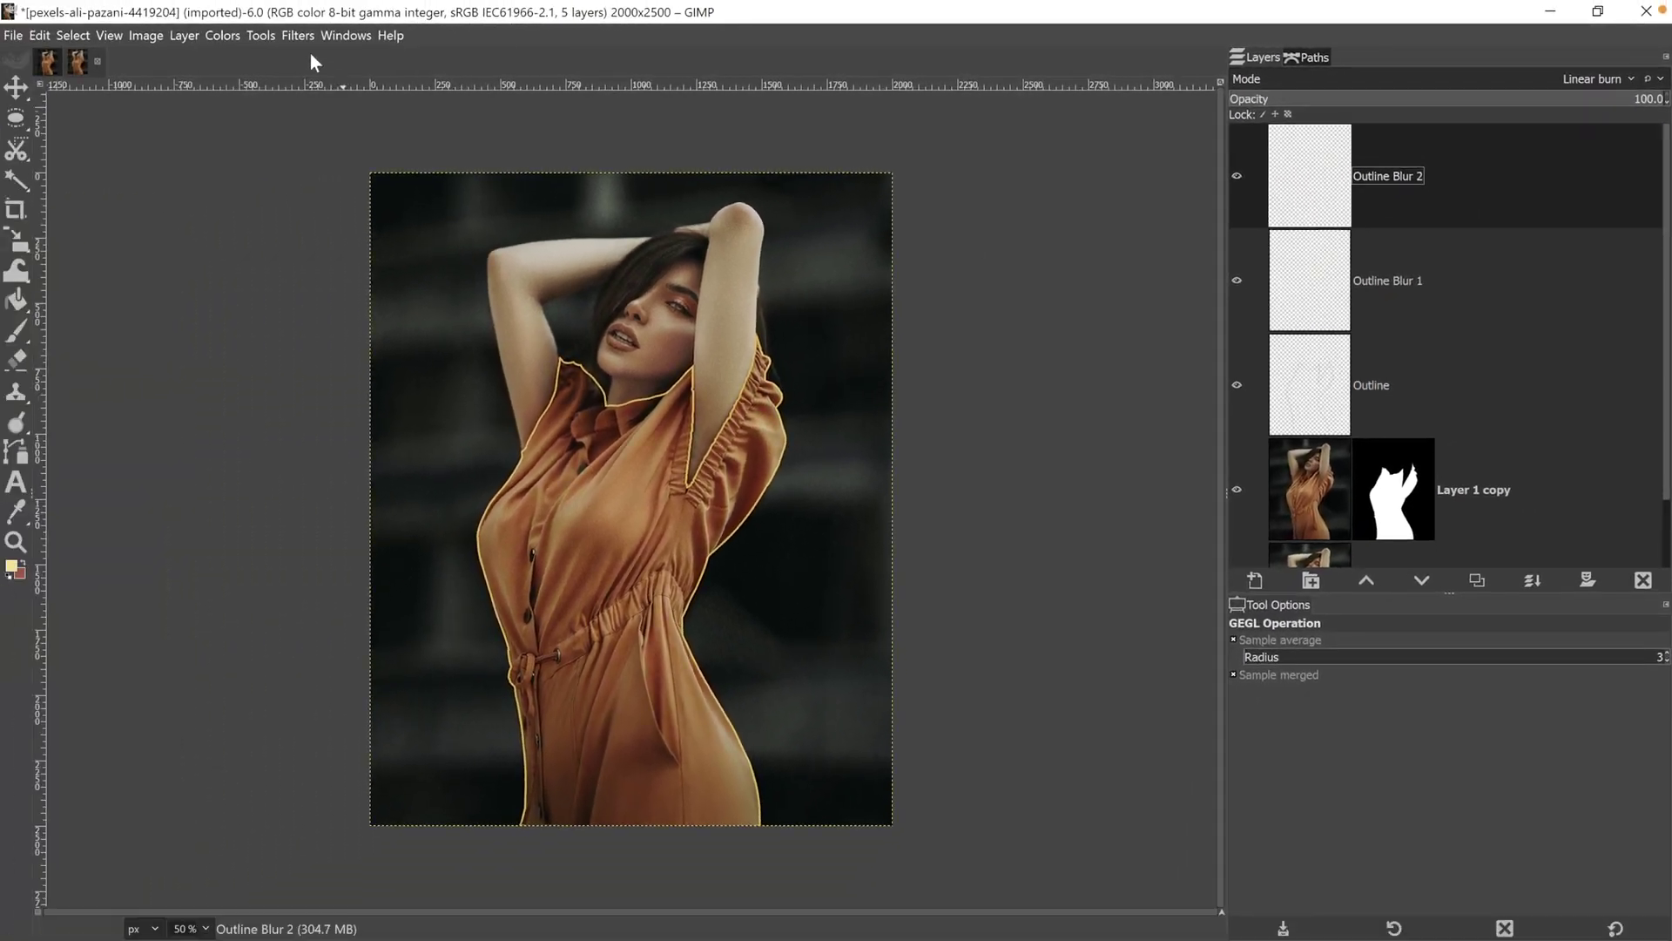
# Apply a 15 px Gaussian blur to Outline Blur 2
pyautogui.click(297, 35)
pyautogui.moveTo(331, 145)
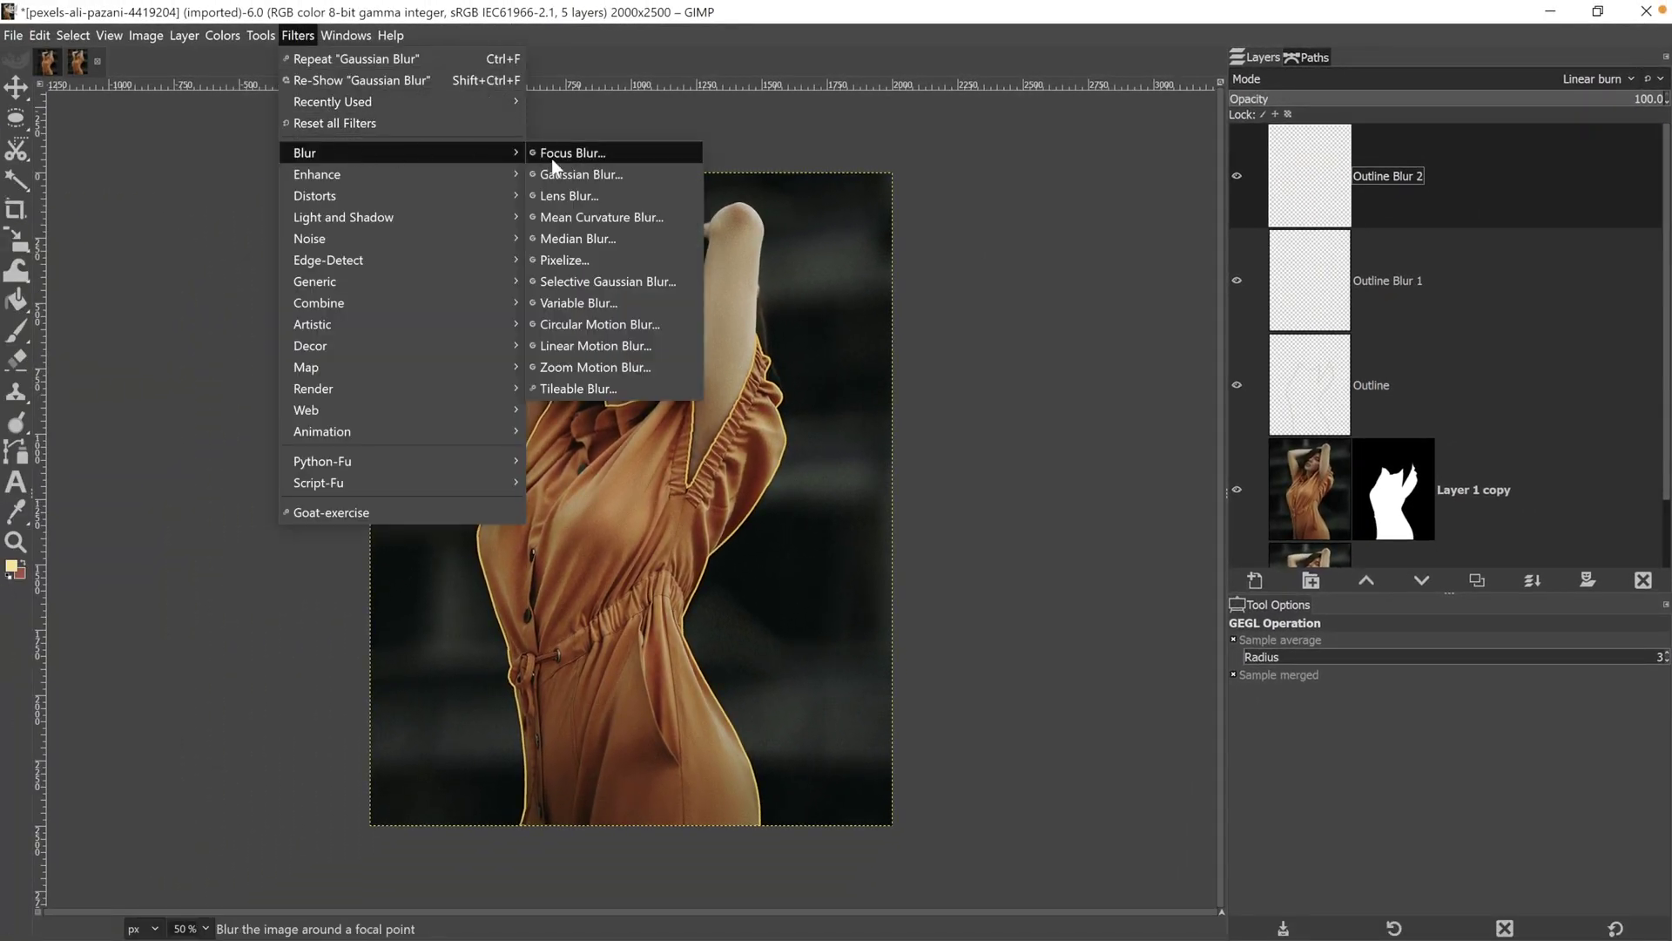
pyautogui.click(575, 174)
pyautogui.click(1168, 231)
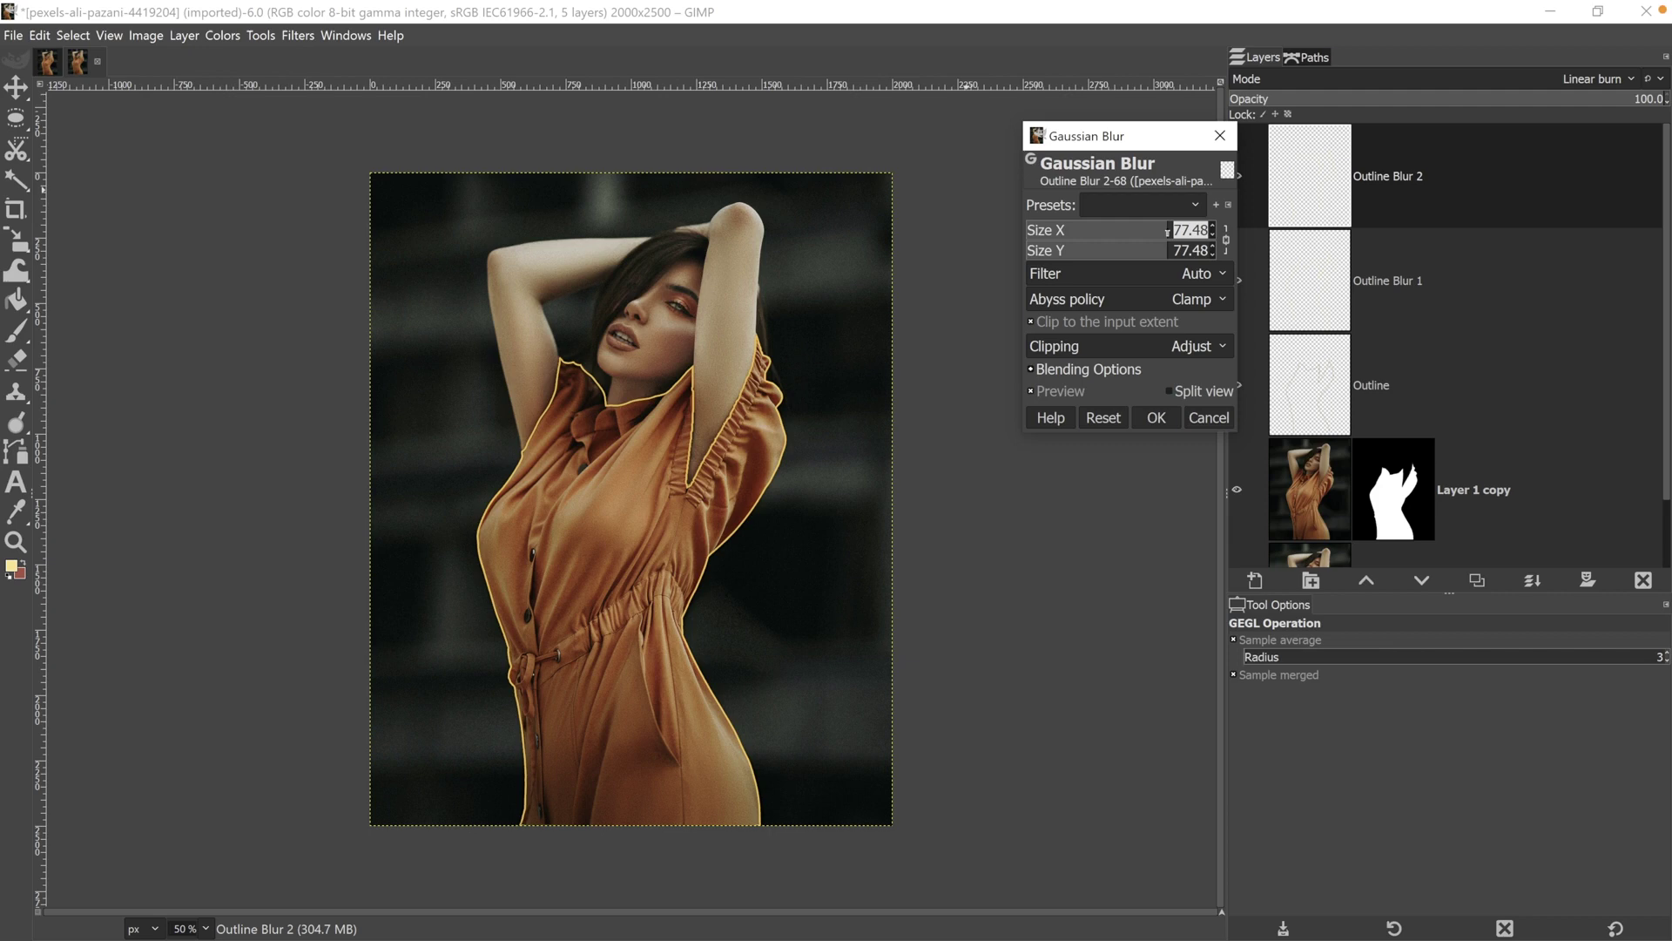
pyautogui.write('15')
pyautogui.press('Tab')
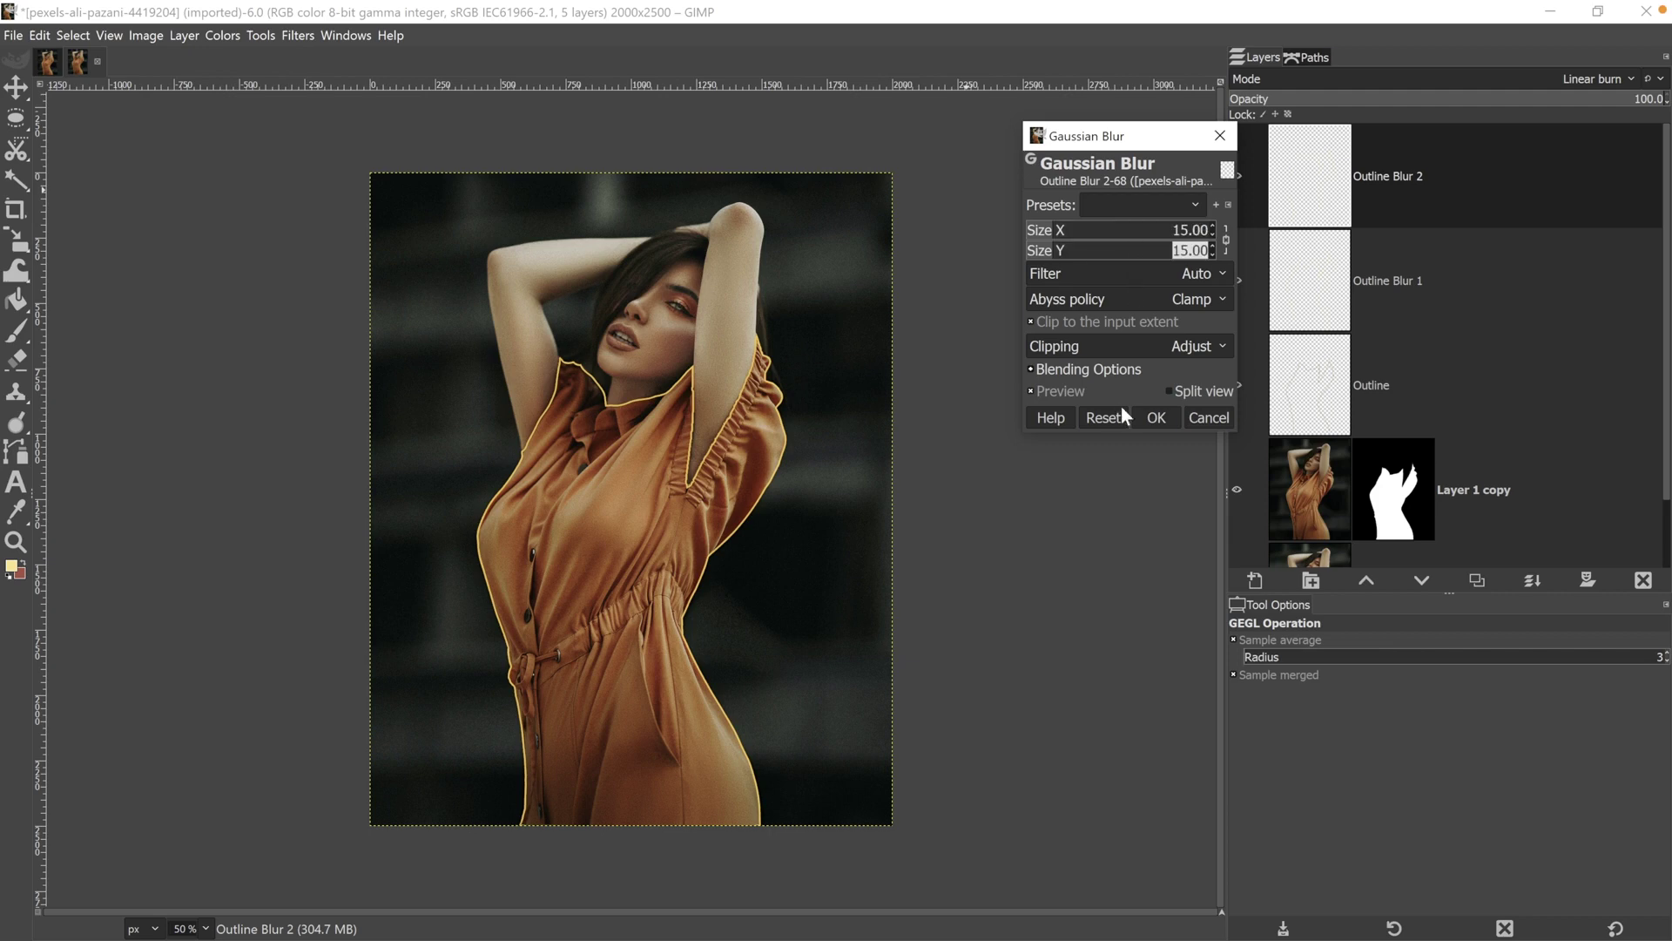
pyautogui.click(1146, 420)
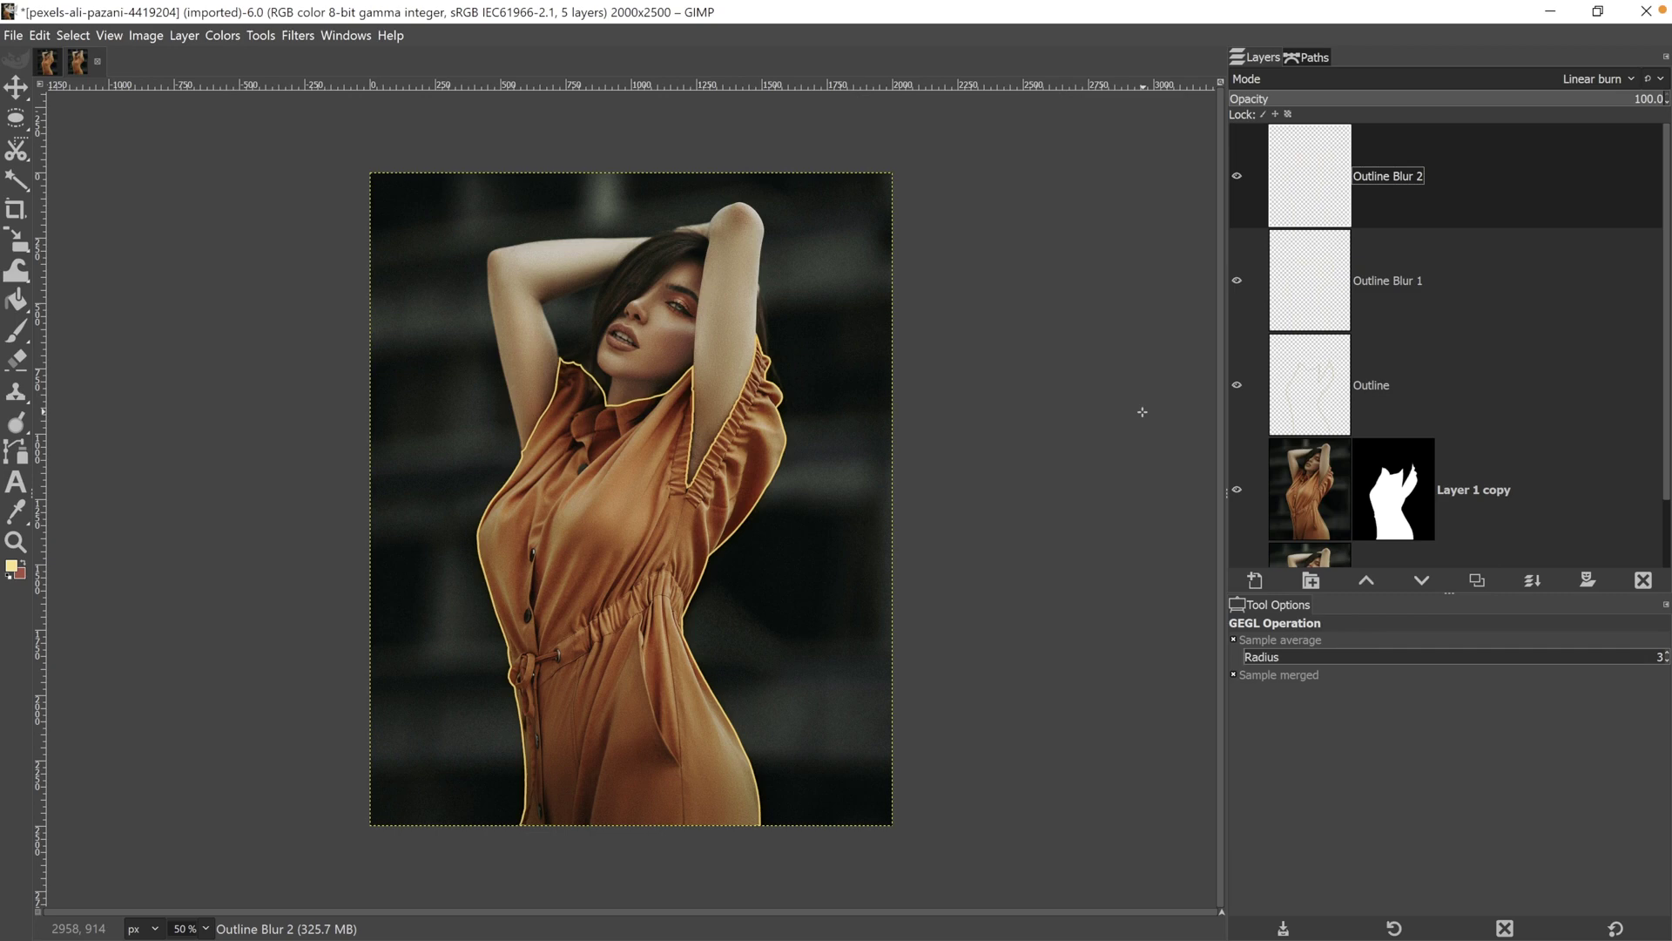
# Switch Outline Blur 2's blending mode to Hard light
pyautogui.click(1594, 78)
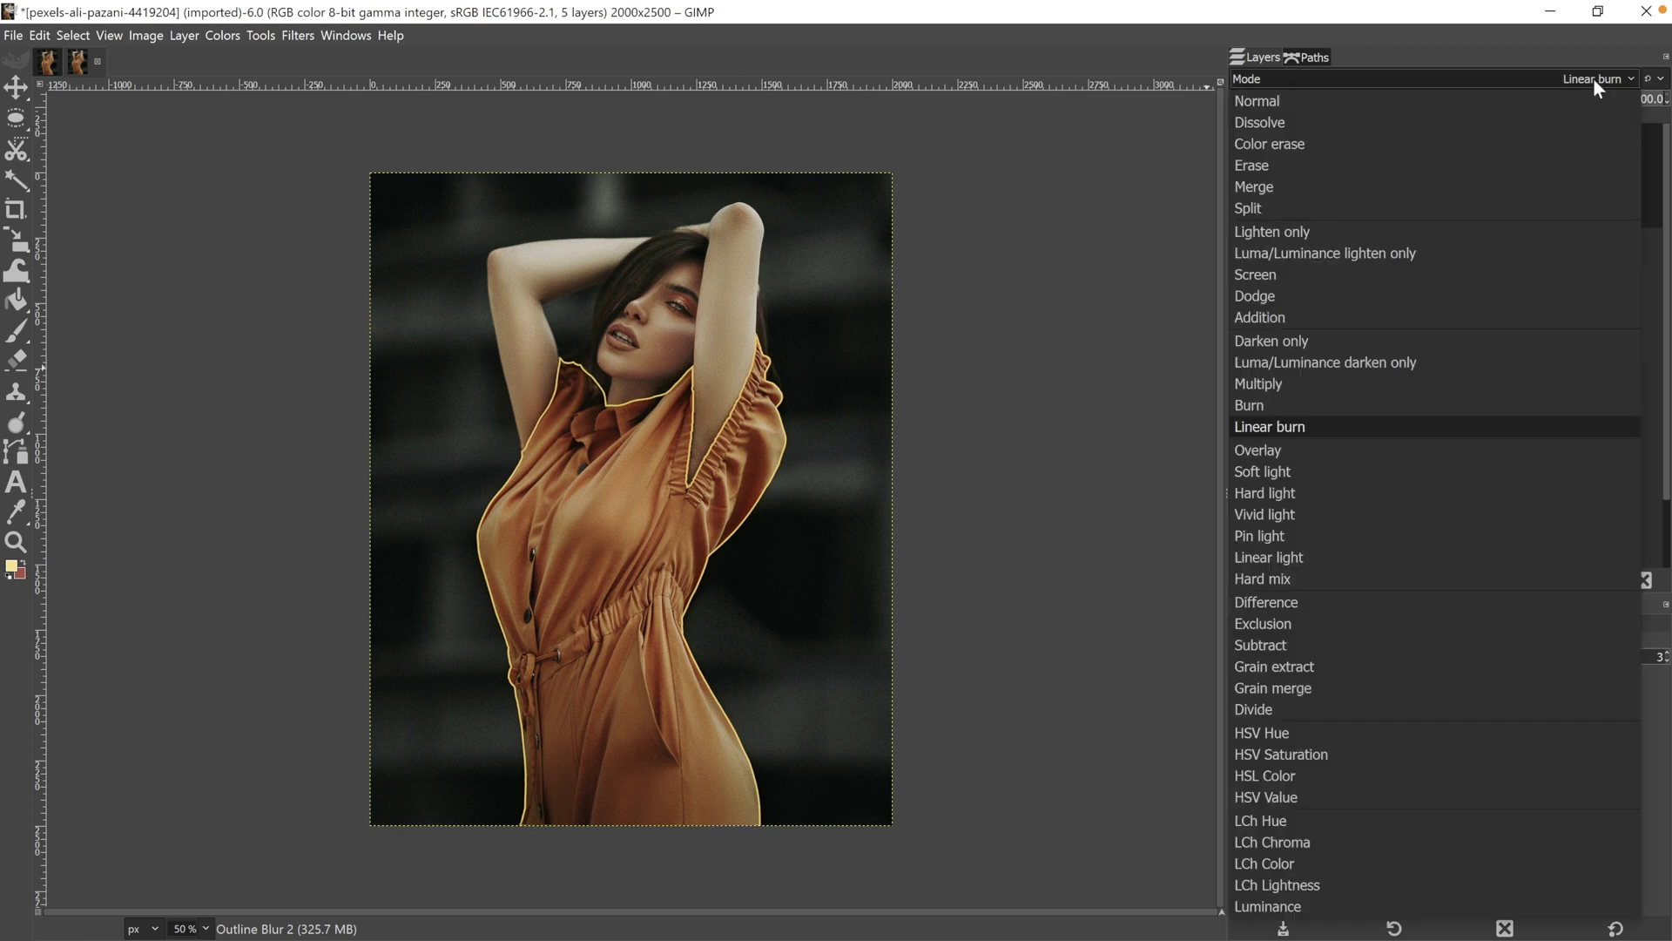
pyautogui.click(1309, 493)
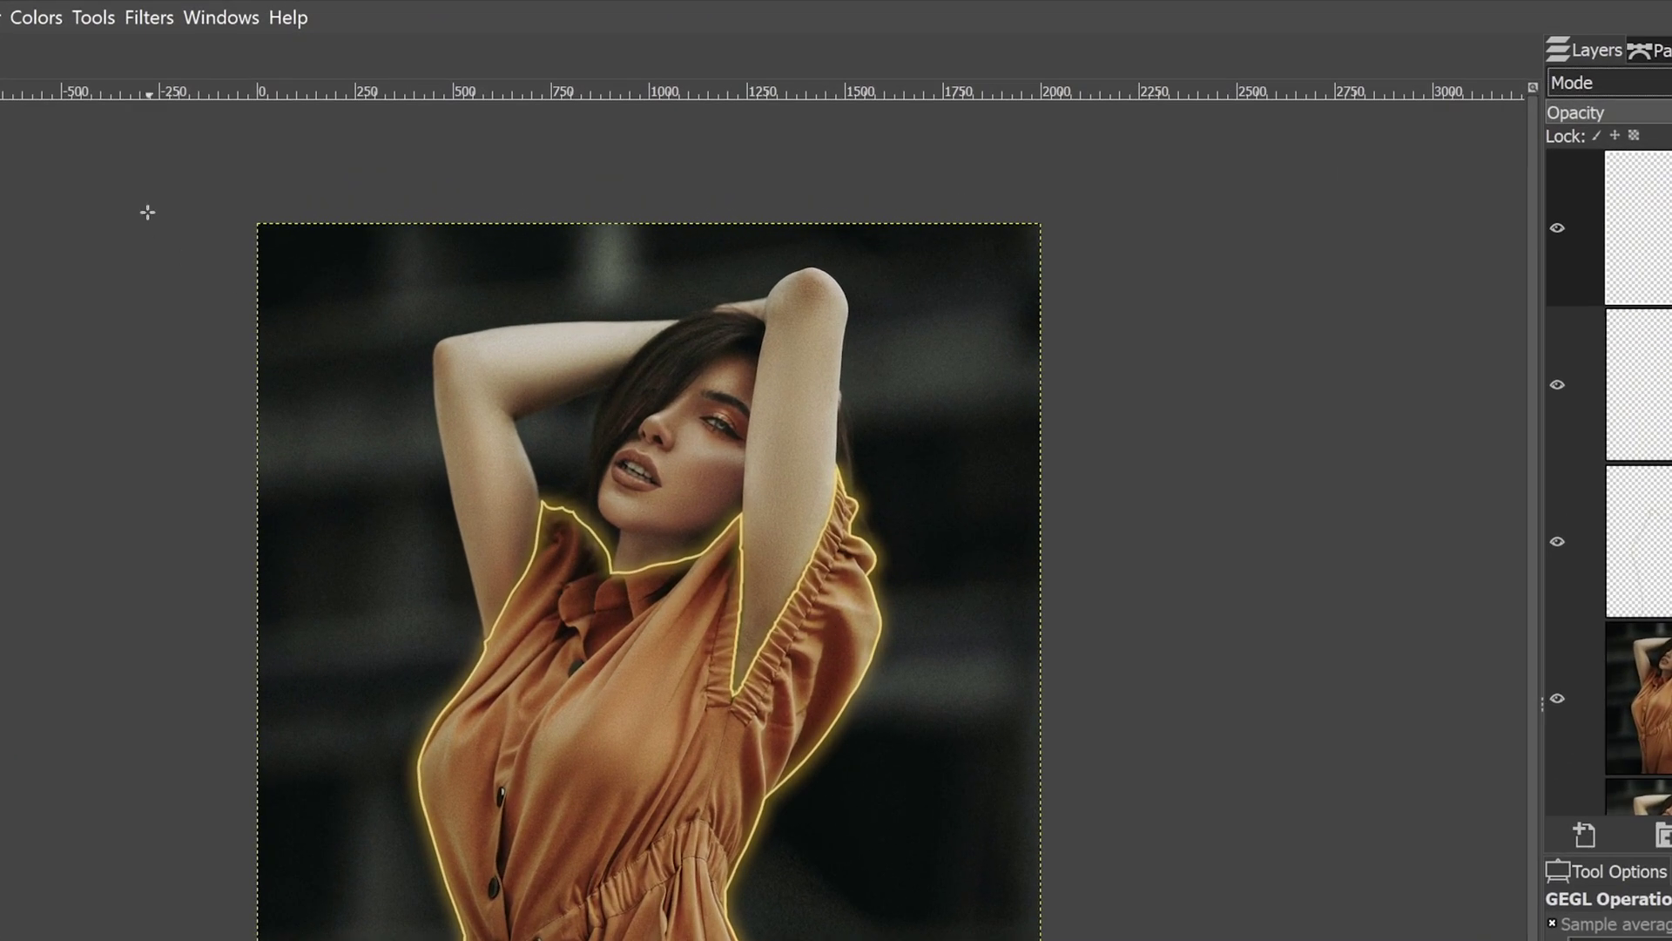
# Shift the Outline Blur 2 glow's hue to -26.3 with Hue-Saturation, comparing before and after
pyautogui.click(43, 16)
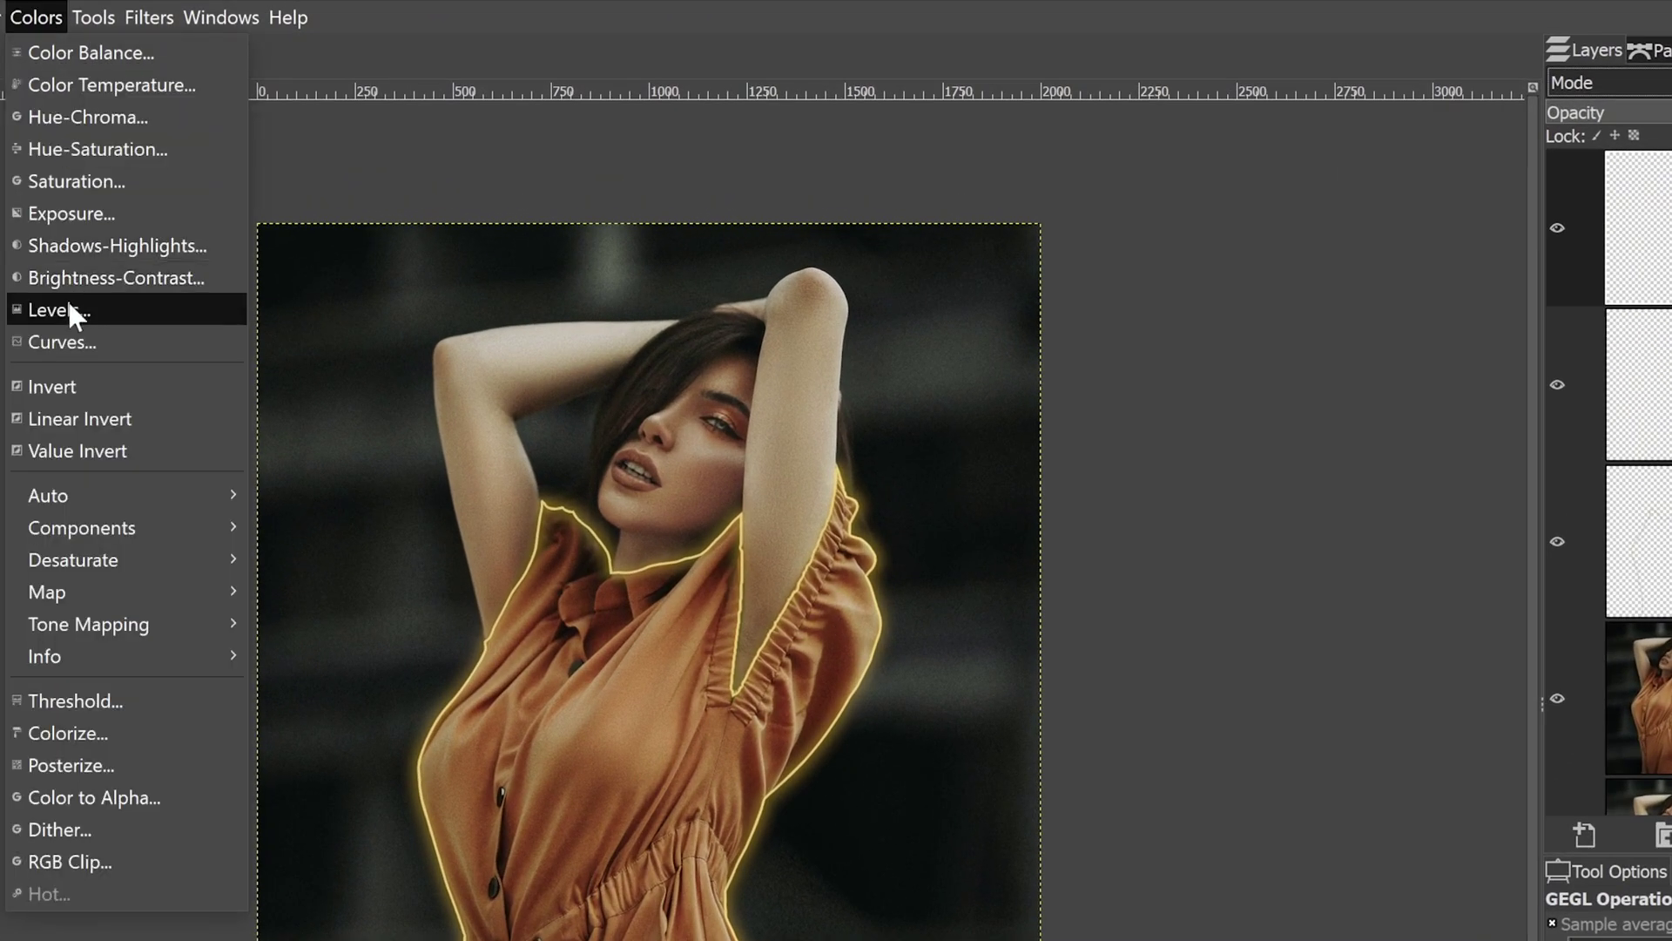
pyautogui.click(77, 149)
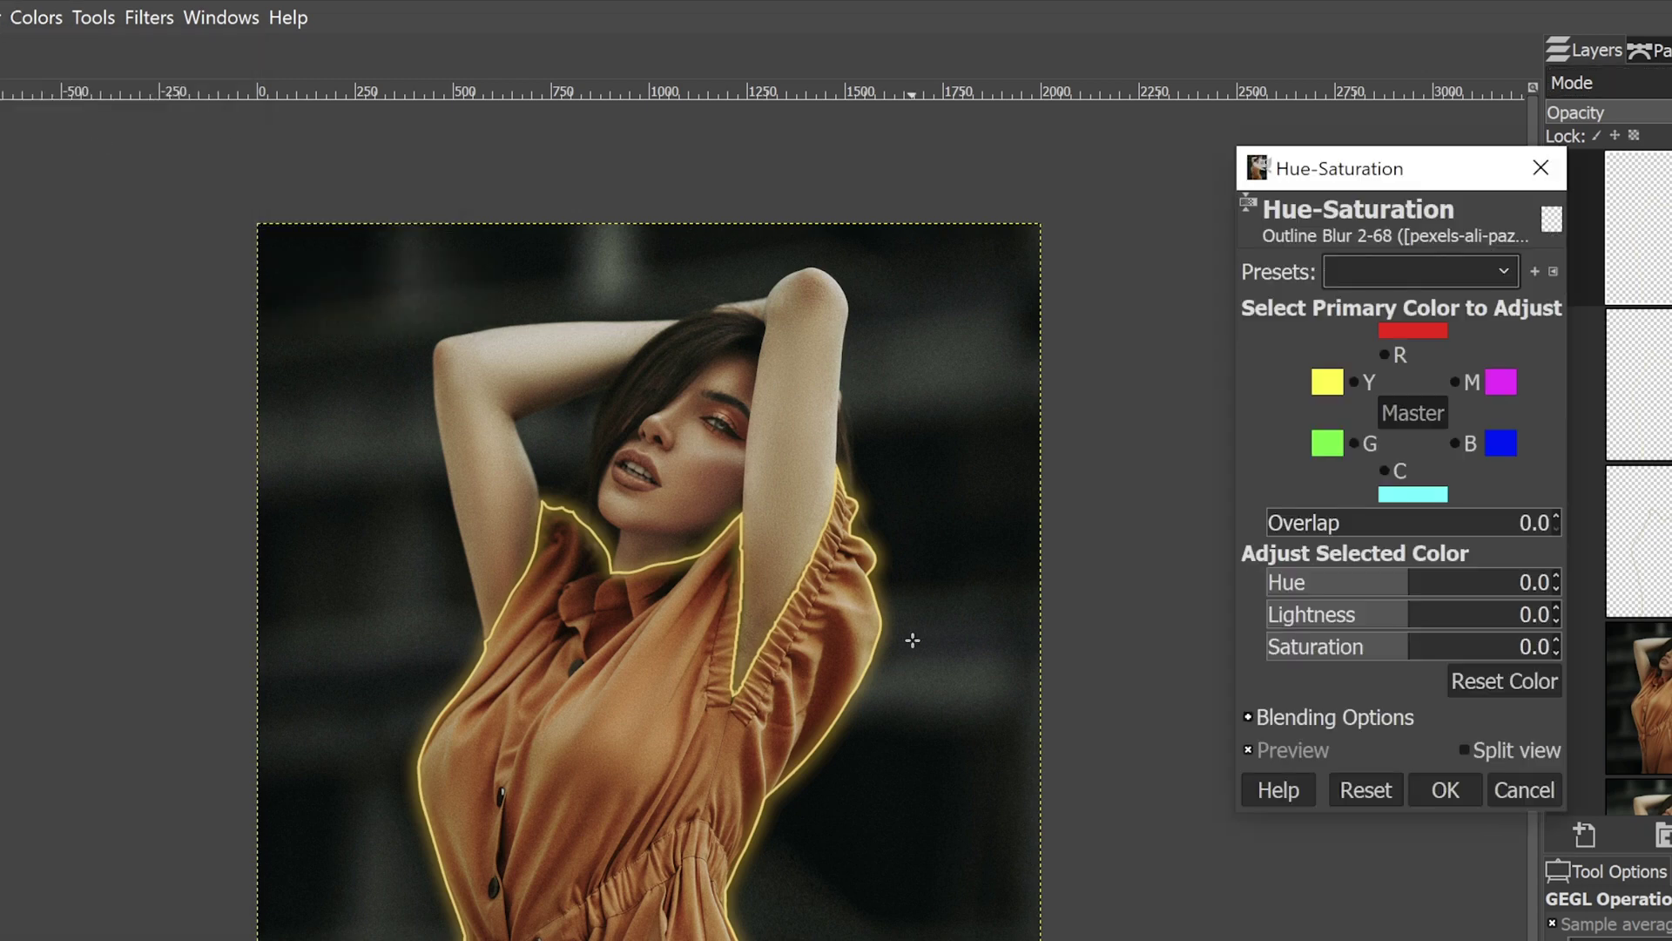
pyautogui.moveTo(1411, 580); pyautogui.dragTo(1387, 591)
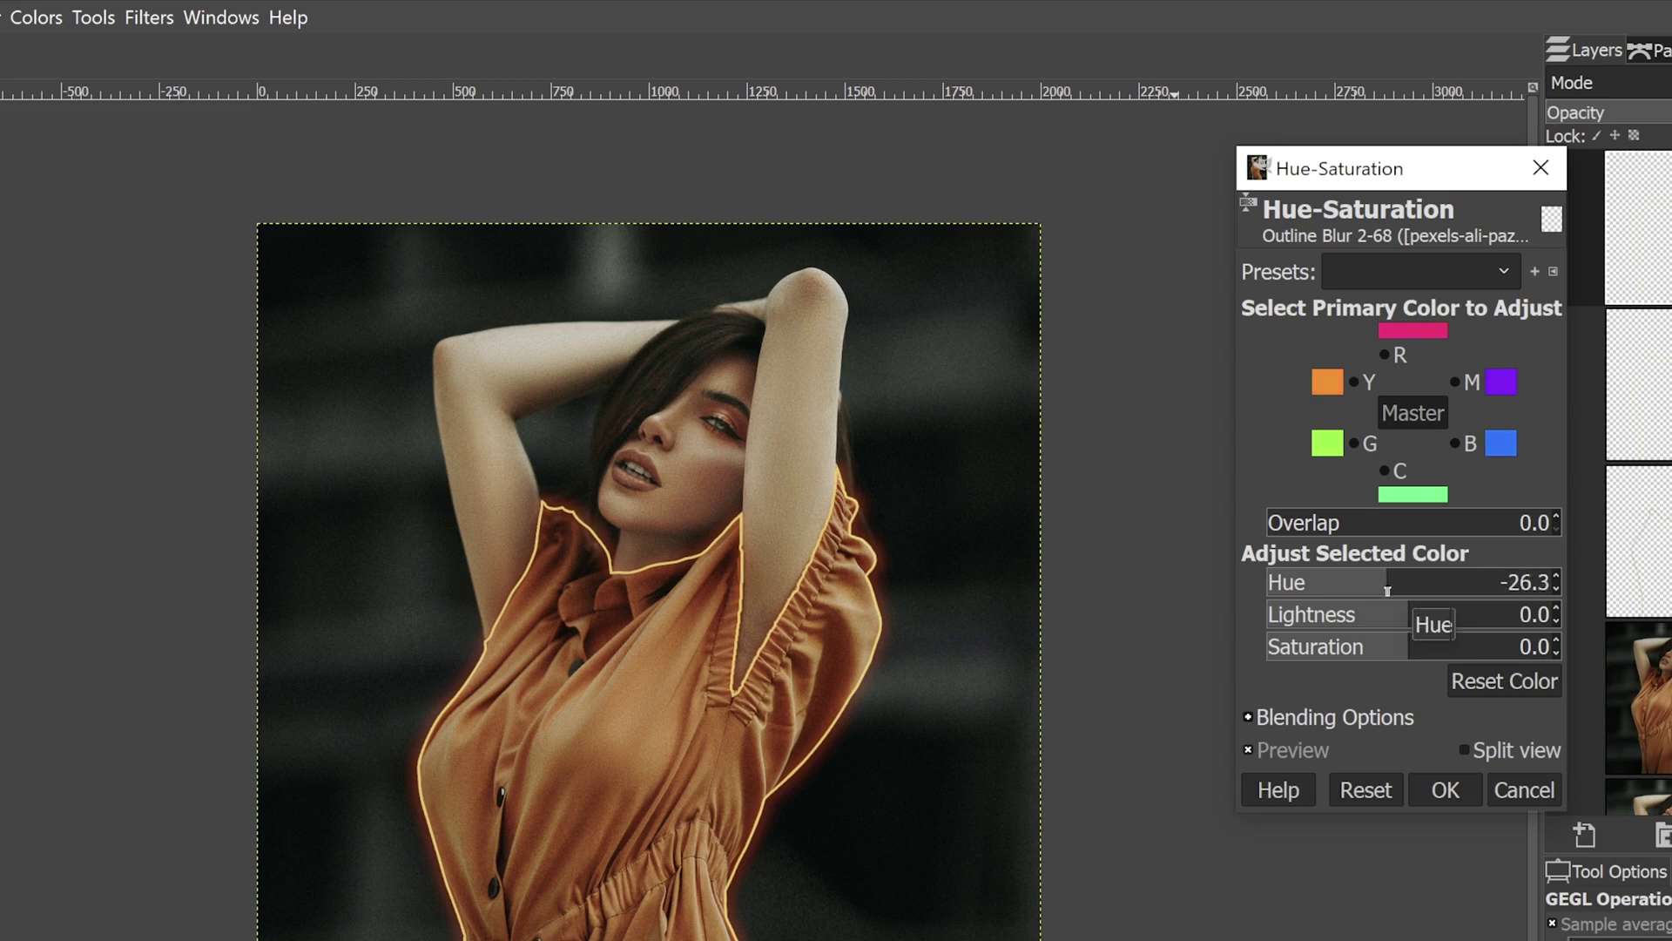
pyautogui.click(1248, 747)
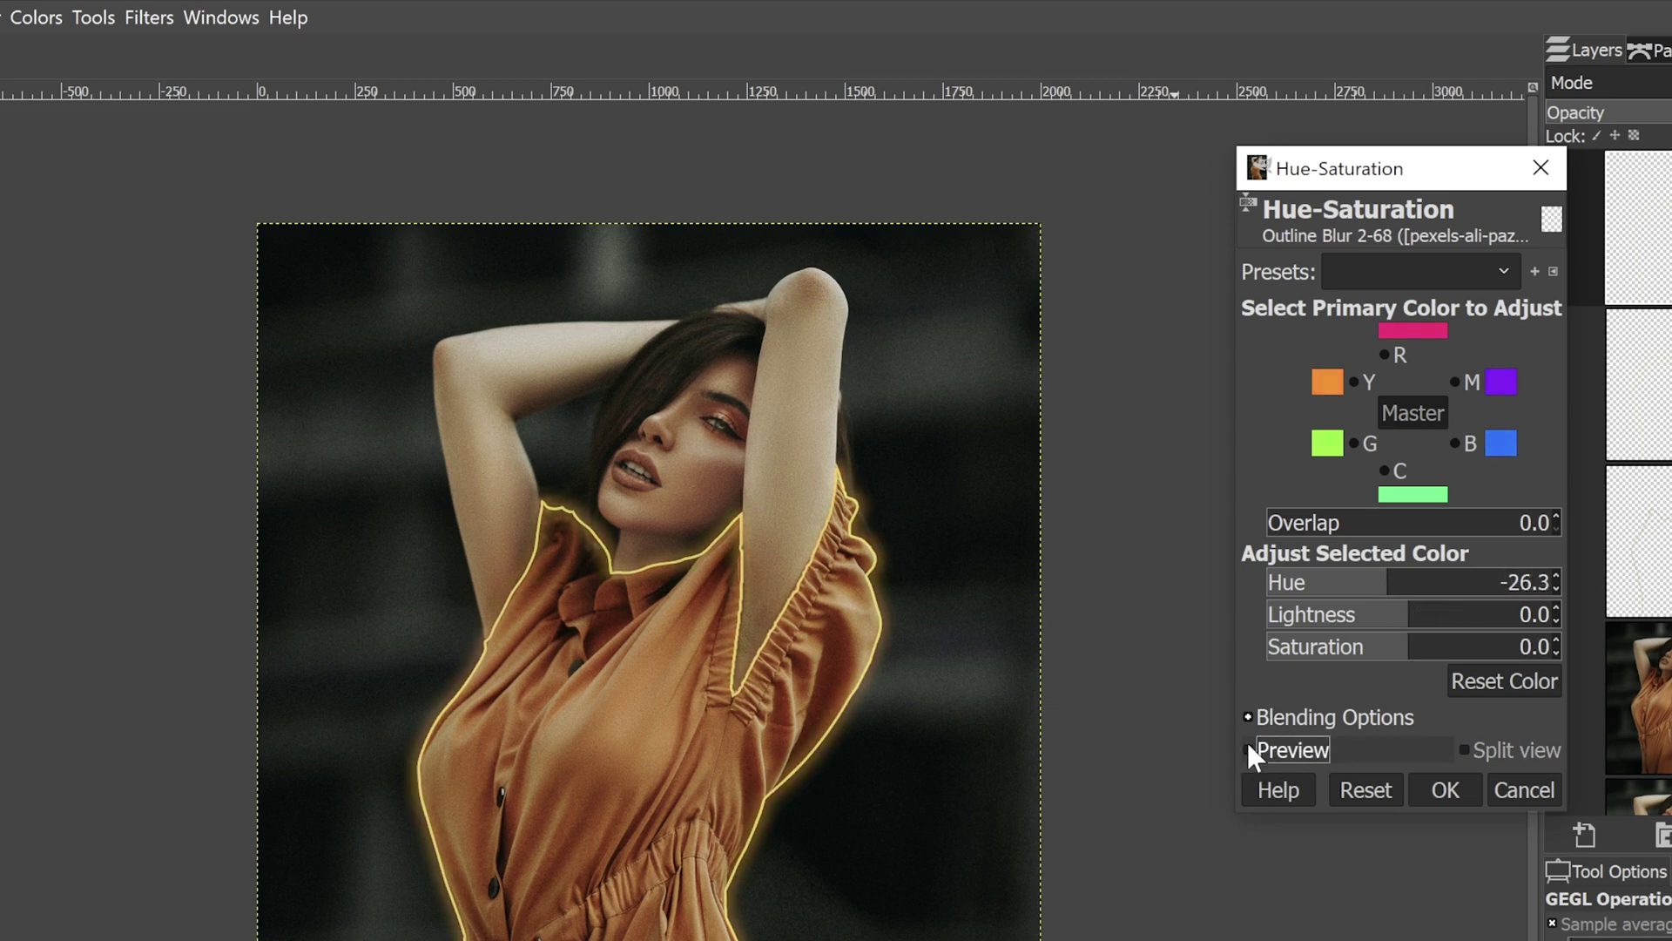
pyautogui.click(1248, 747)
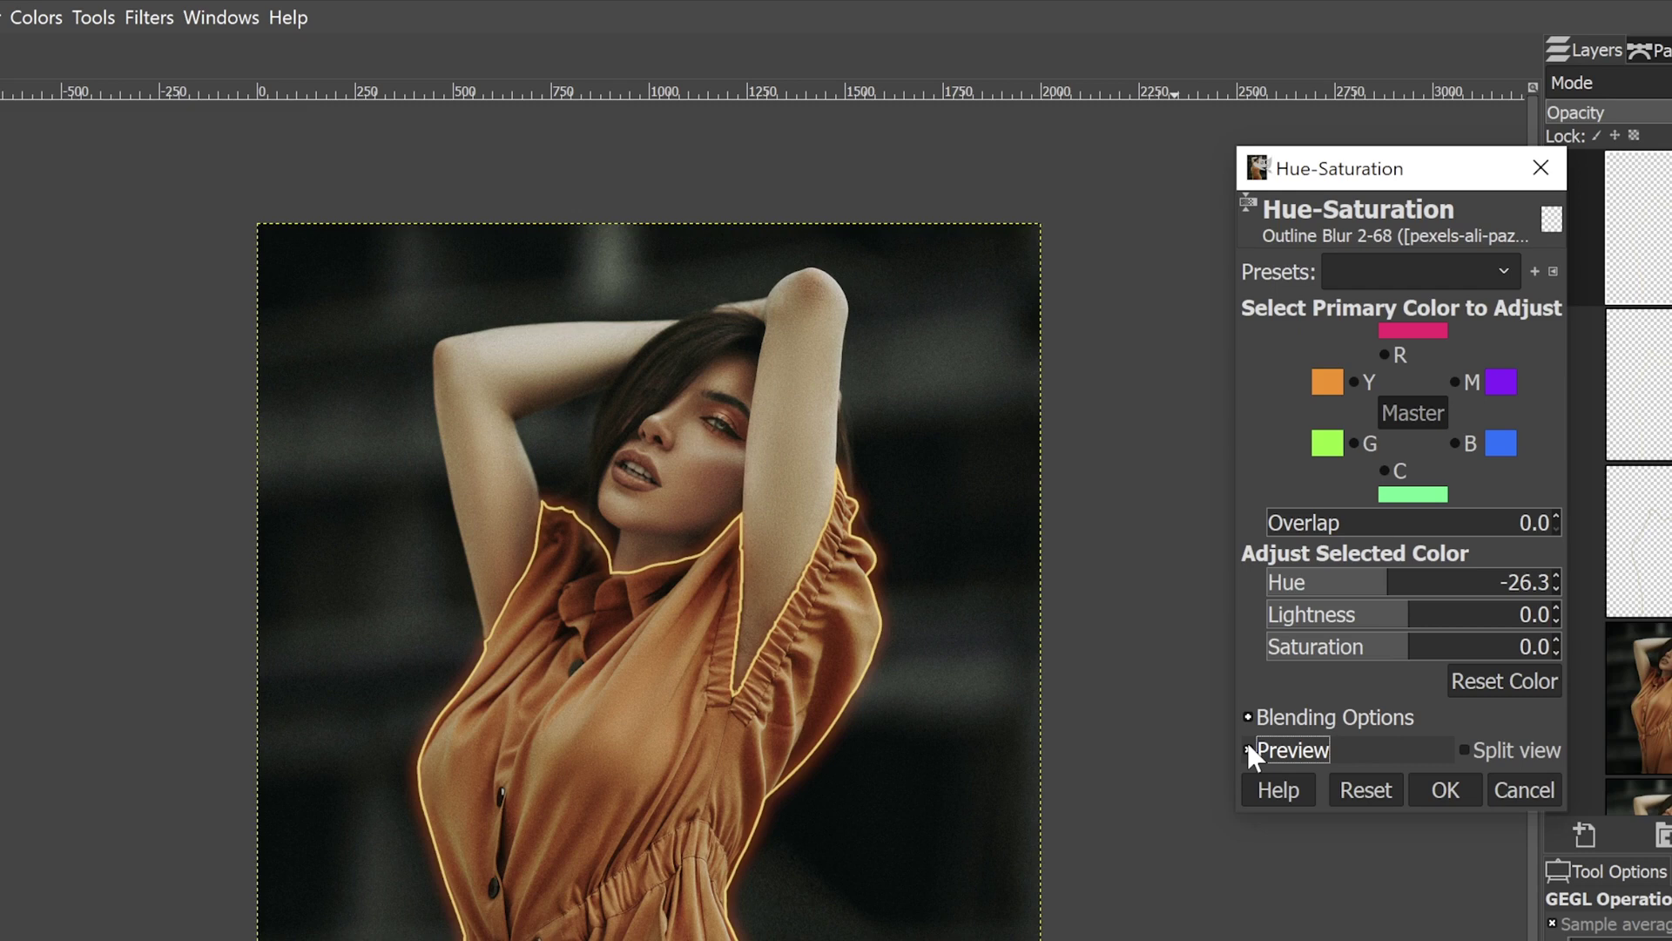
pyautogui.click(1248, 747)
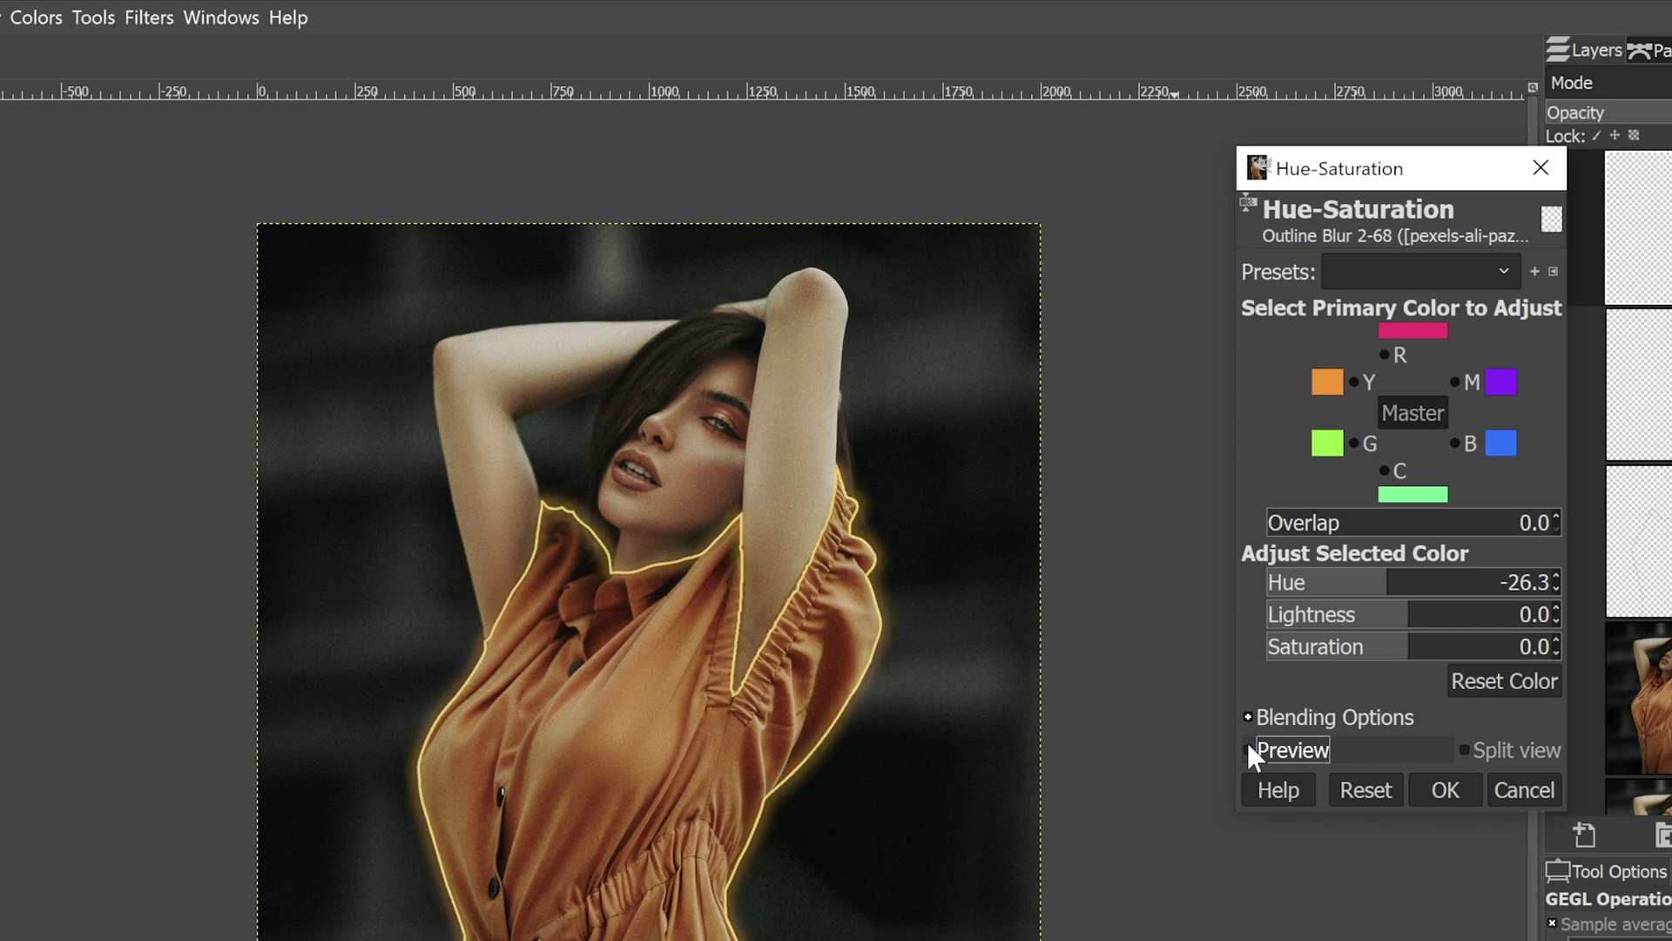
pyautogui.click(1248, 746)
pyautogui.click(1248, 746)
pyautogui.click(1248, 746)
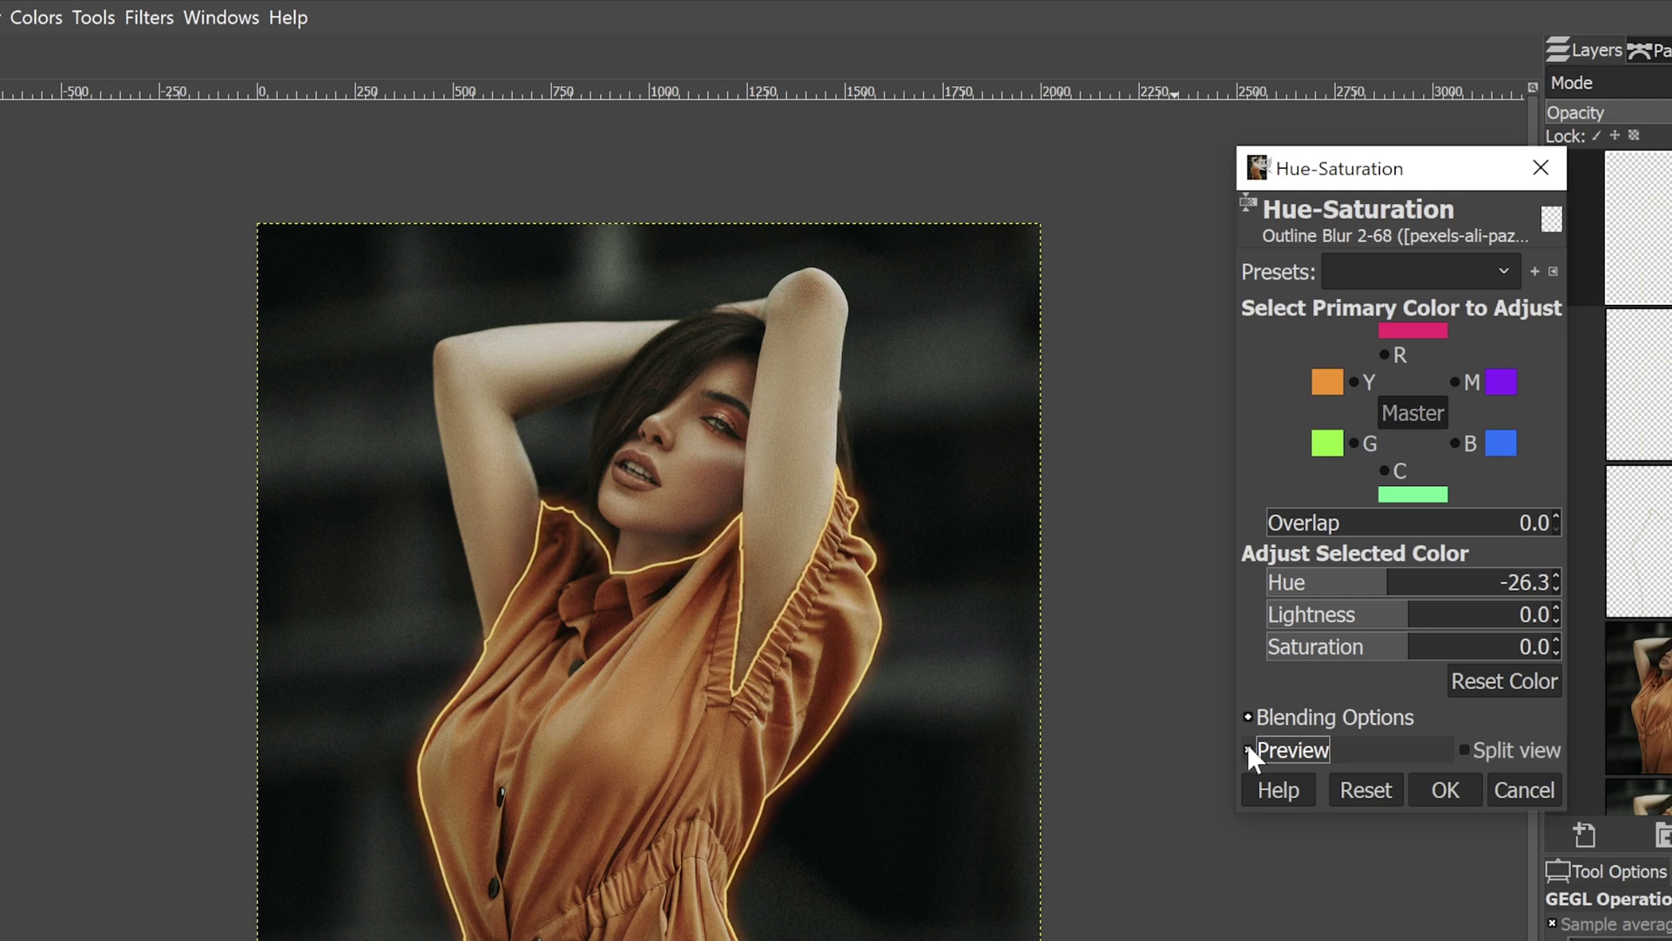
pyautogui.click(1444, 789)
# Duplicate Outline Blur 2 and rename the copy Outline Blur 3
pyautogui.click(1445, 834)
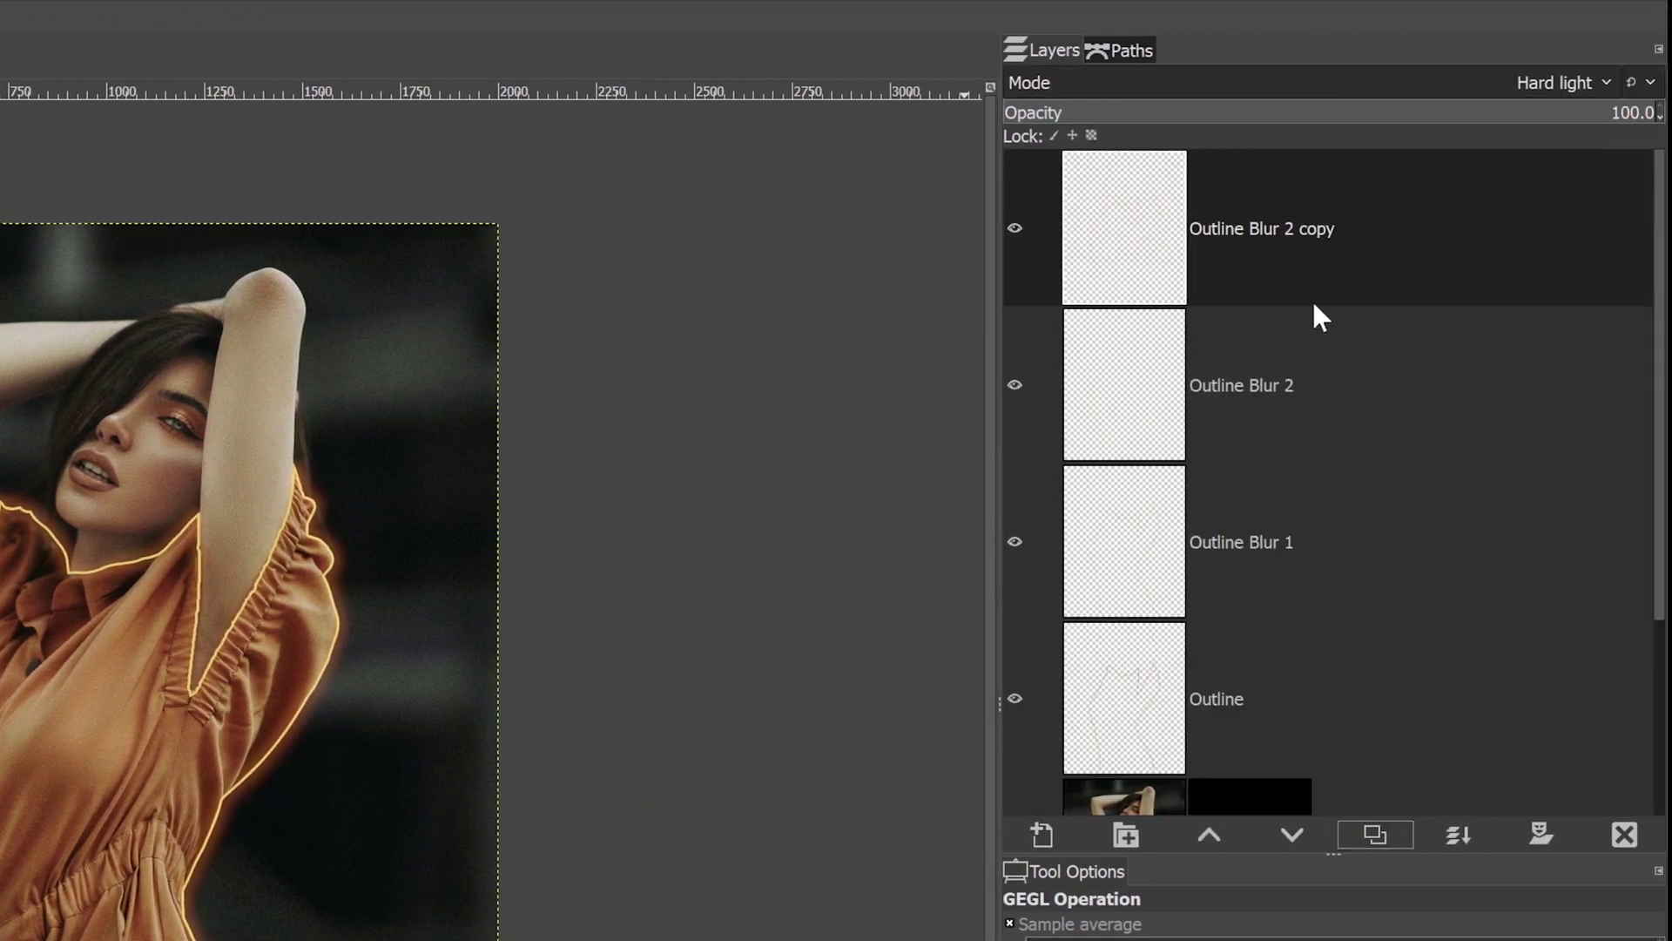
pyautogui.doubleClick(1299, 227)
pyautogui.doubleClick(1308, 228)
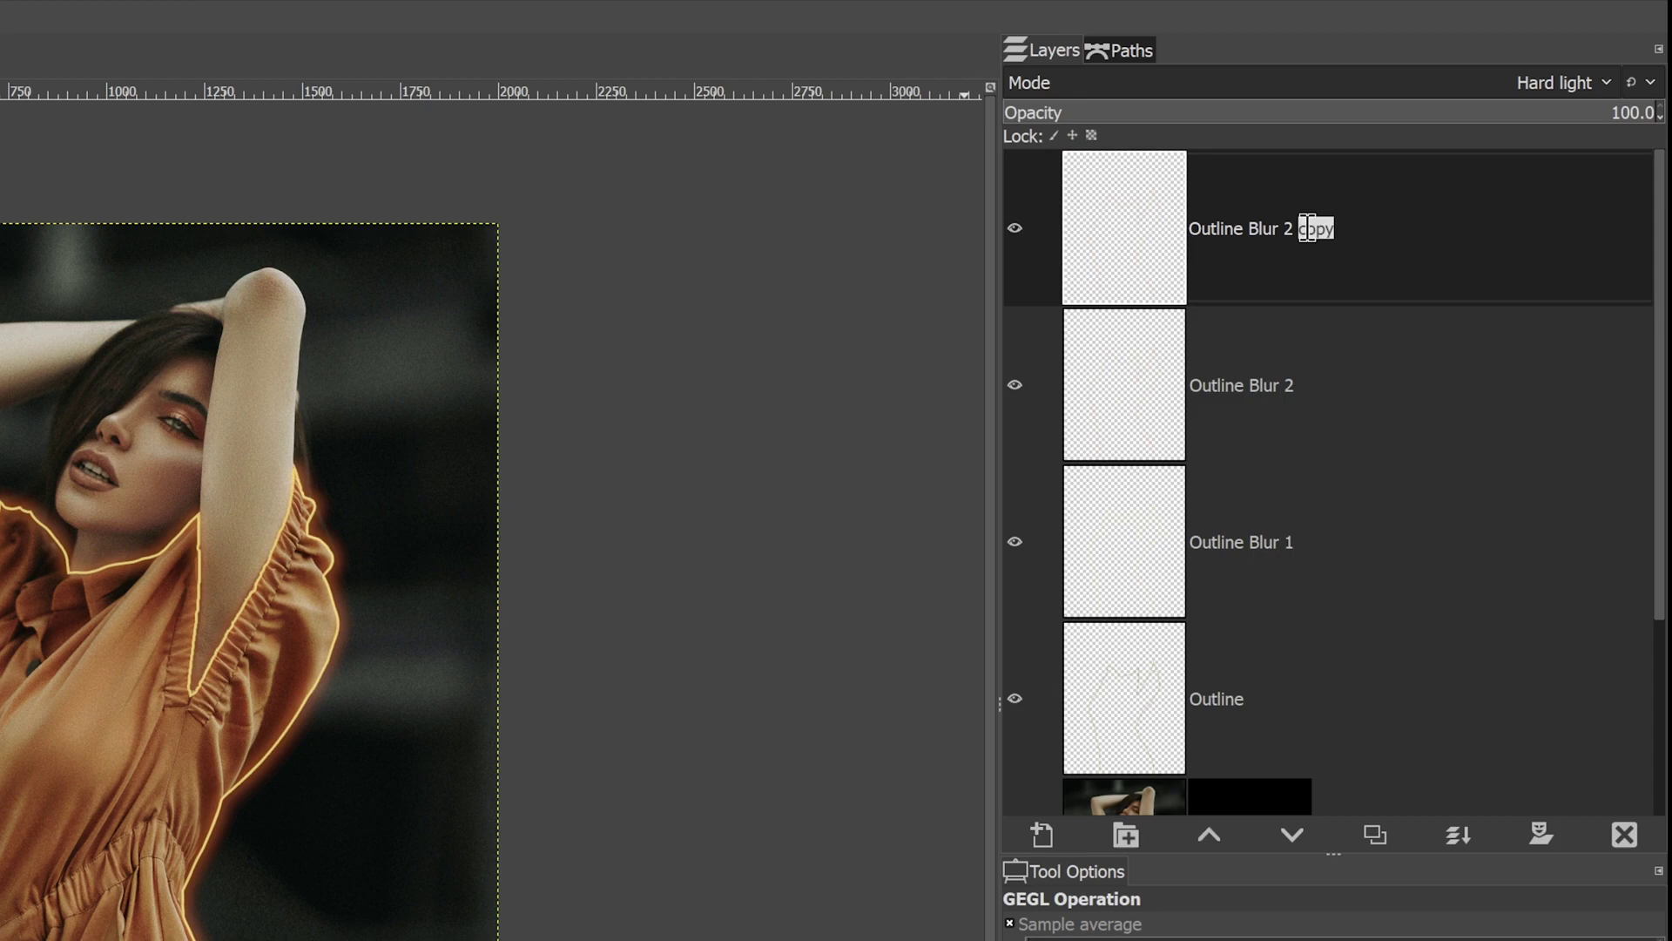
pyautogui.press('BackSpace')
pyautogui.press('BackSpace')
pyautogui.press('BackSpace')
pyautogui.write('3')
pyautogui.press('Return')
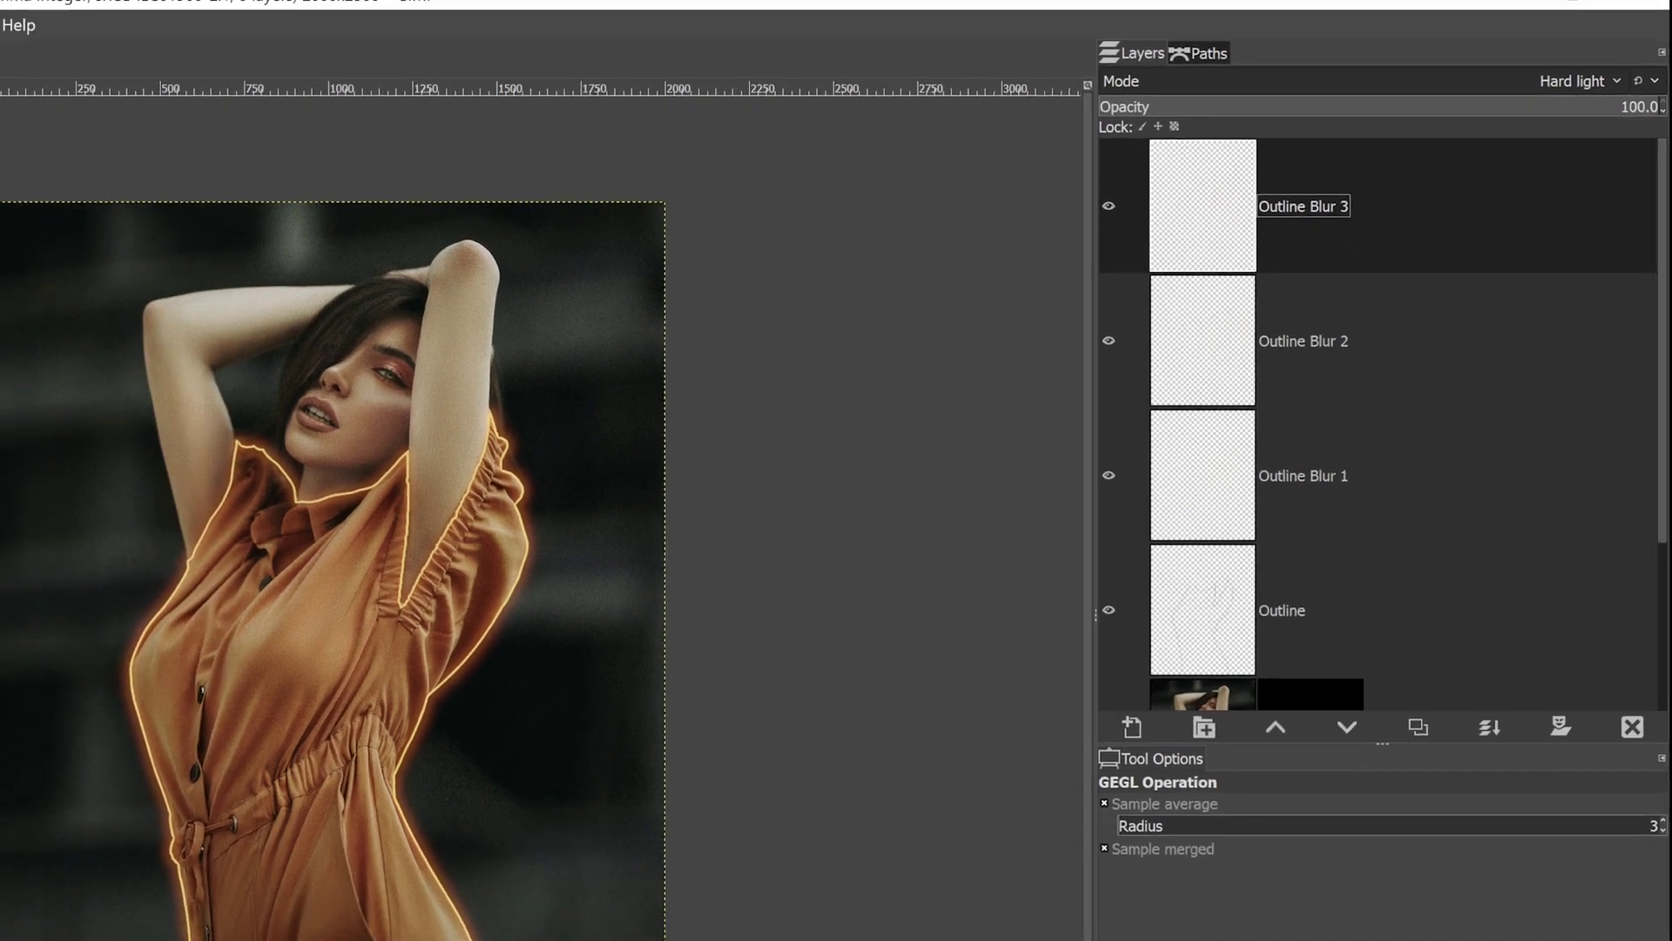
# Preview a Gaussian blur of size 40 on Outline Blur 3
pyautogui.click(297, 35)
pyautogui.moveTo(335, 158)
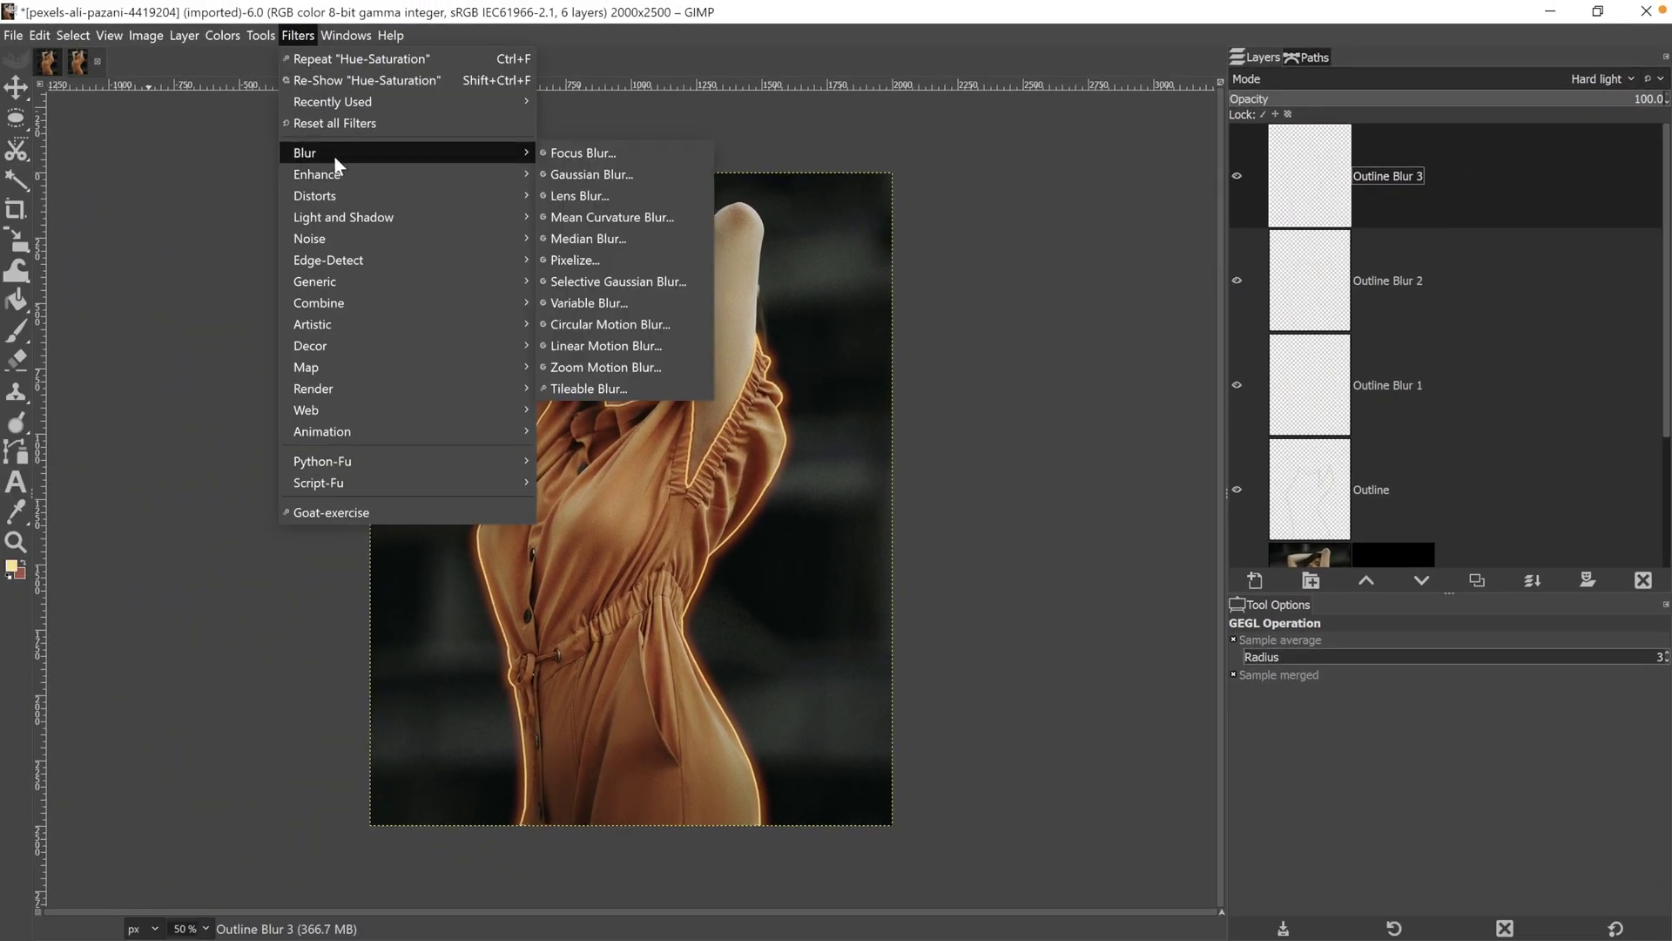
pyautogui.click(573, 175)
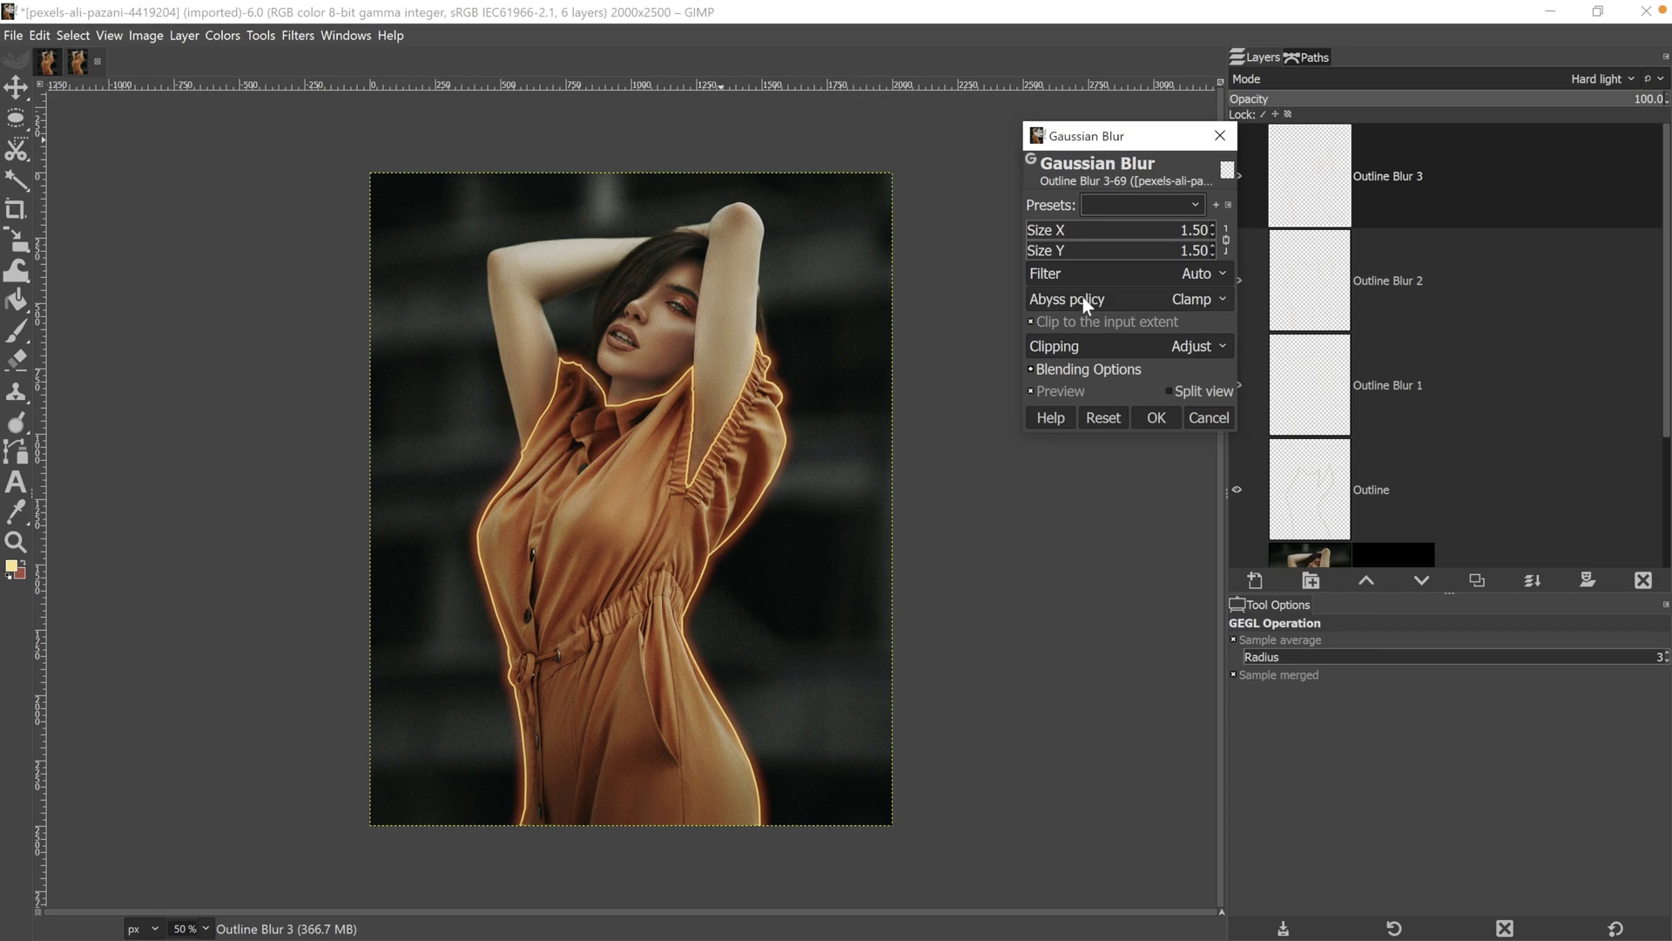
pyautogui.tripleClick(1132, 234)
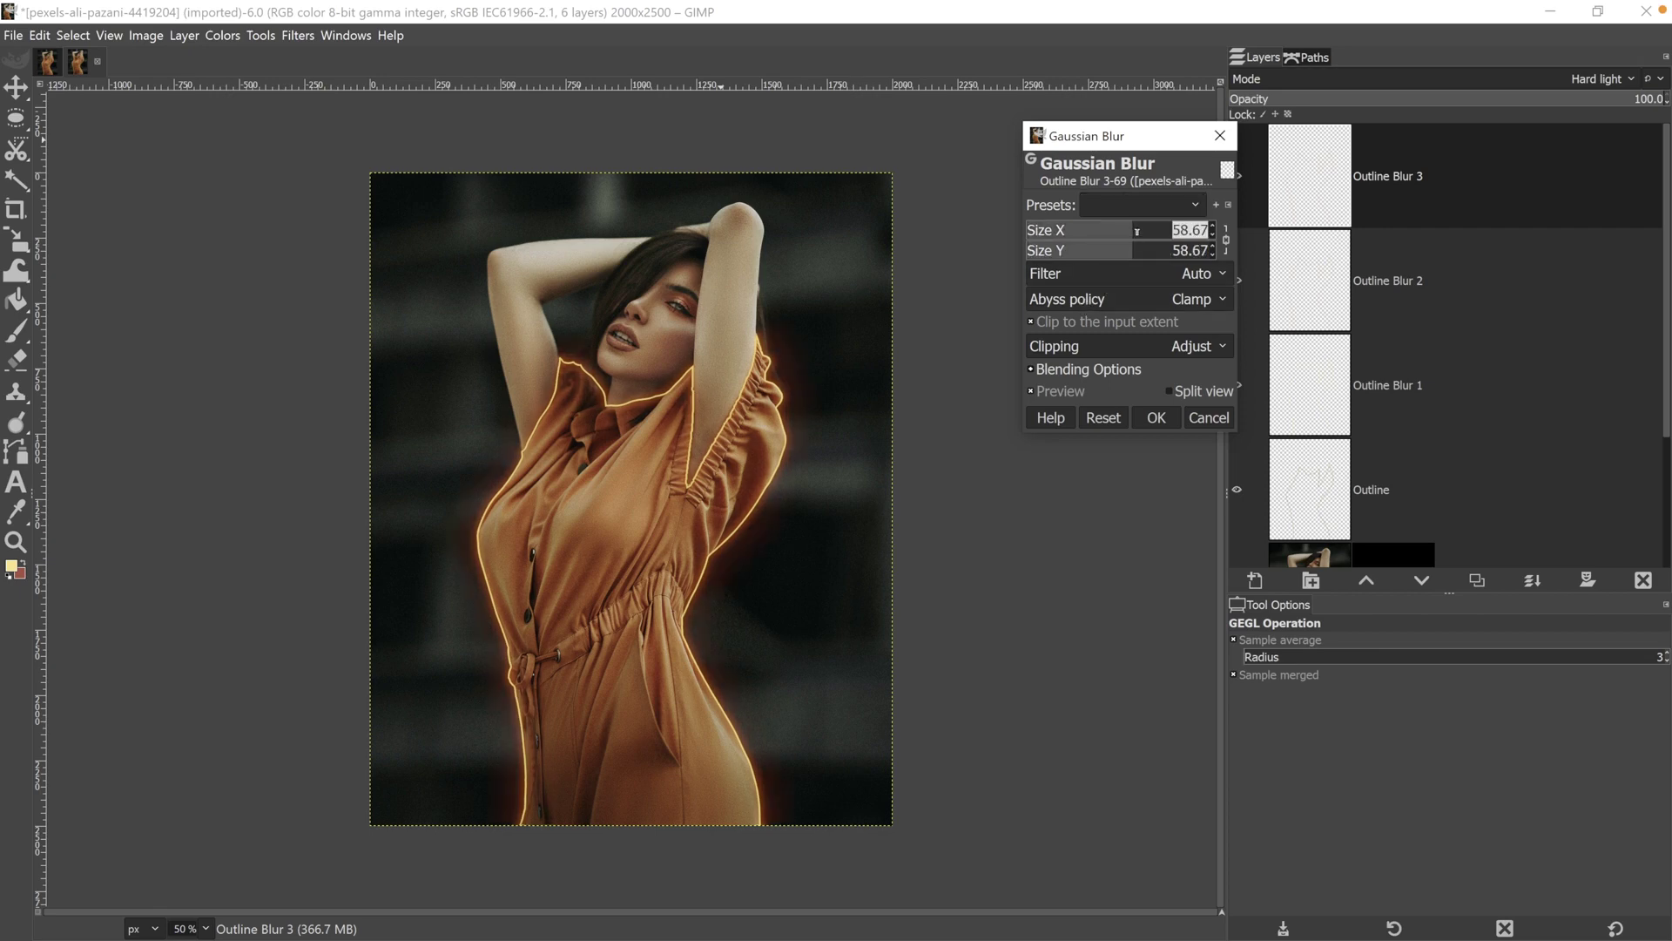
pyautogui.write('40')
pyautogui.press('Tab')
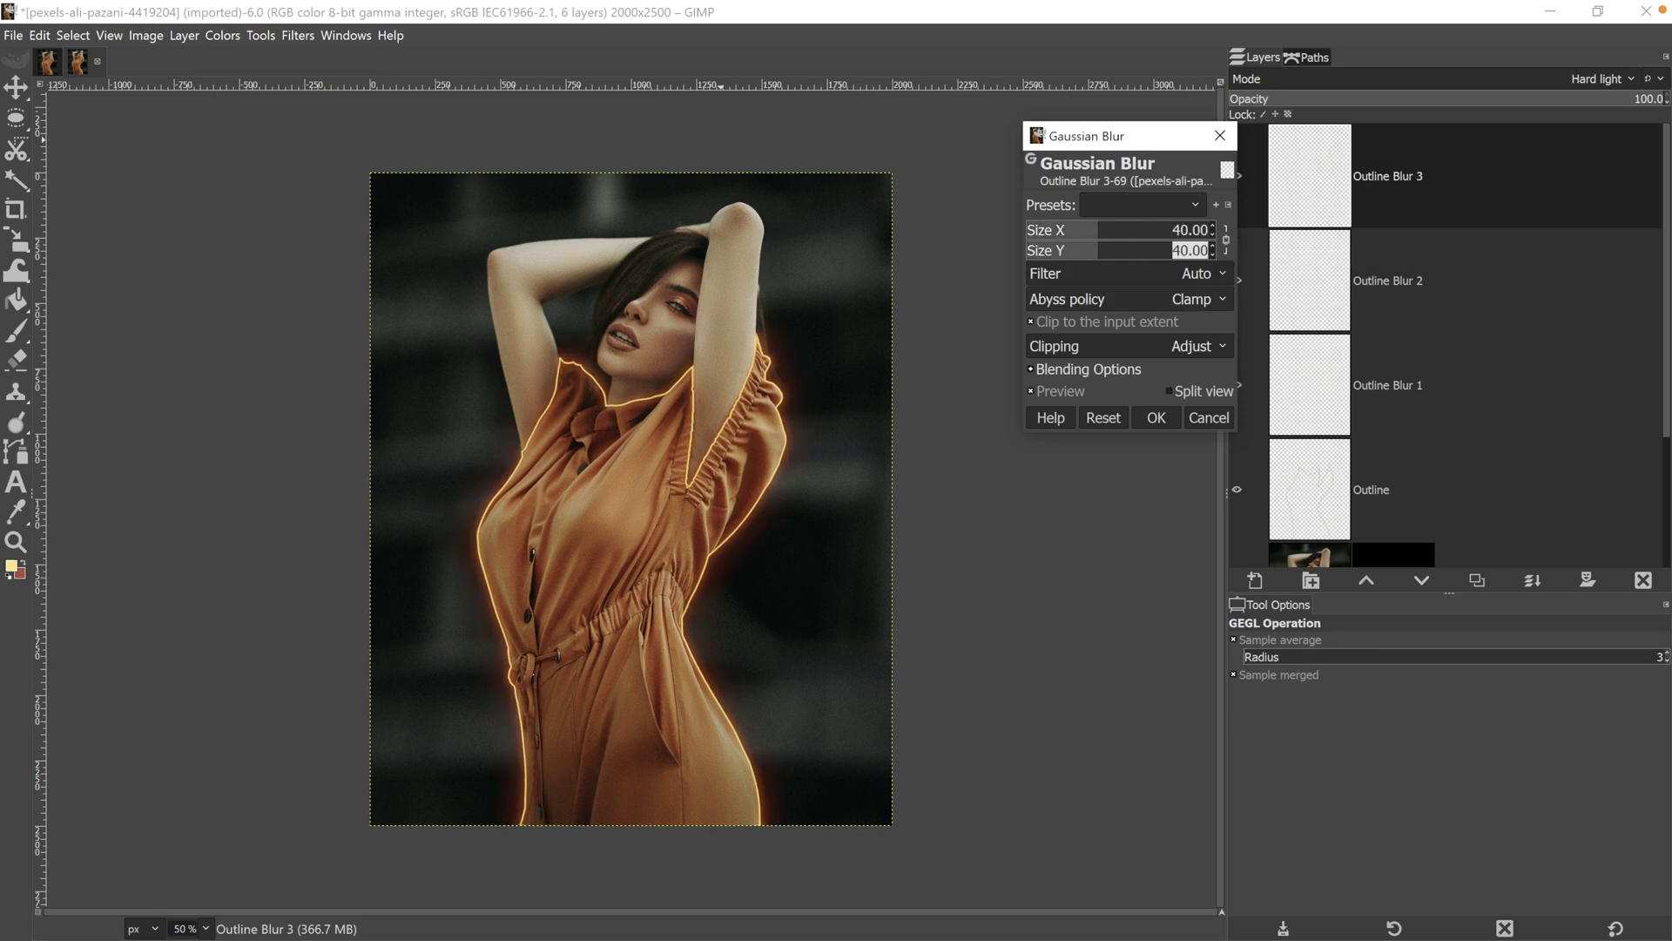
pyautogui.click(1068, 392)
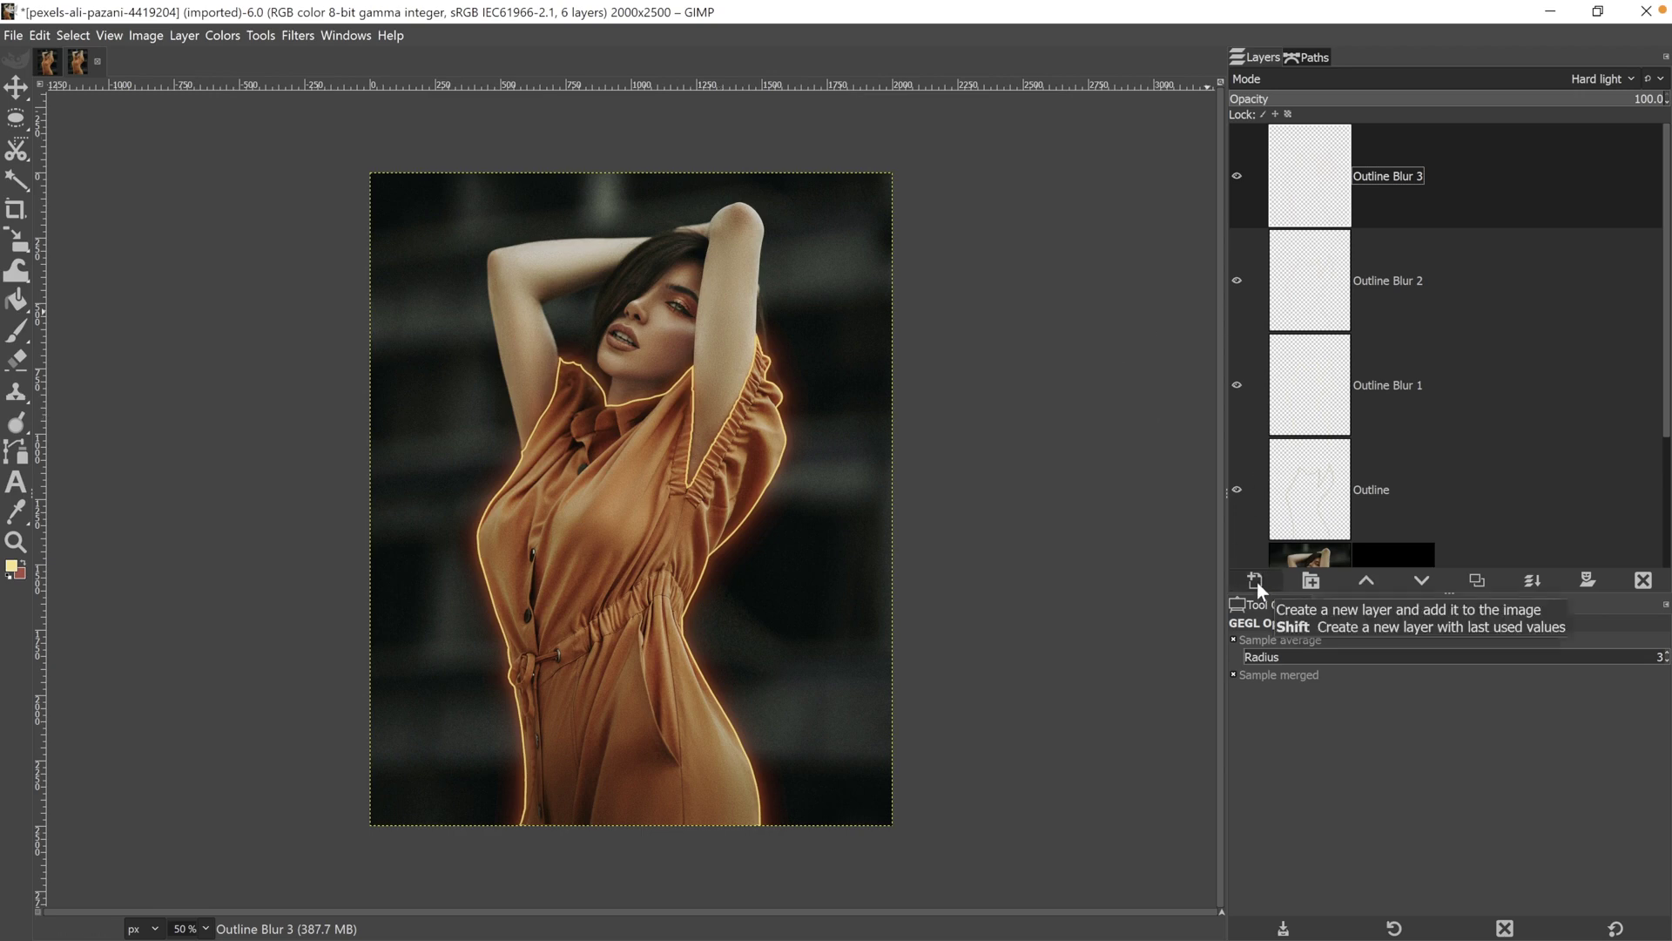
# Create a new layer named Highlight
pyautogui.click(1257, 581)
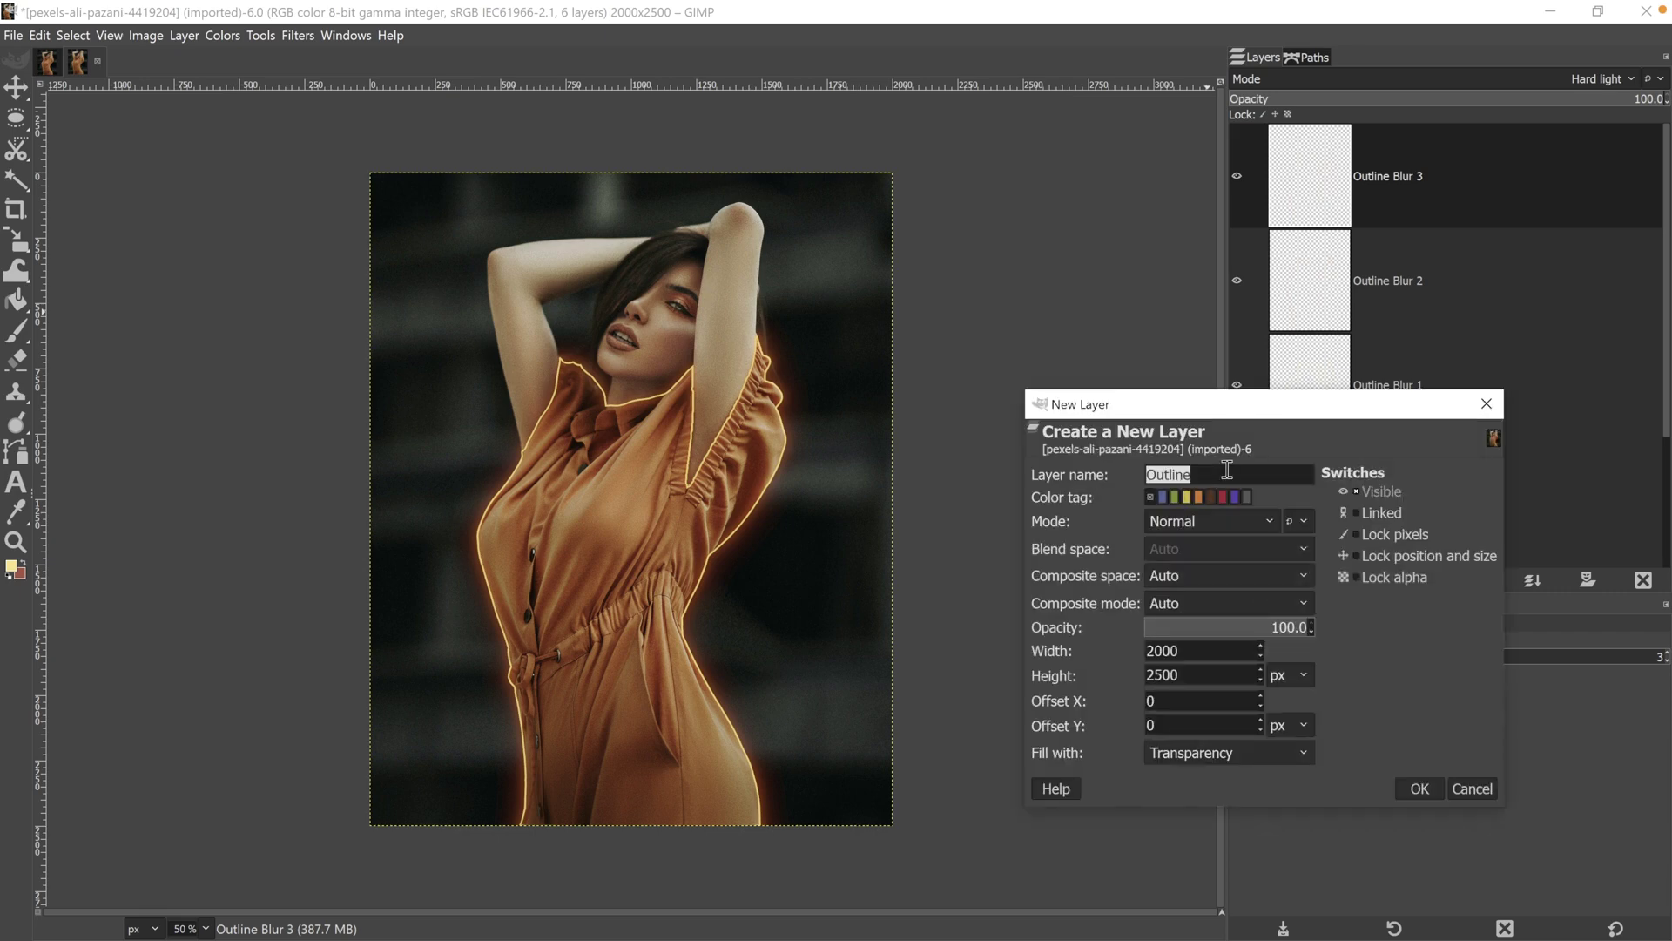
pyautogui.write('Highlight')
pyautogui.click(1430, 782)
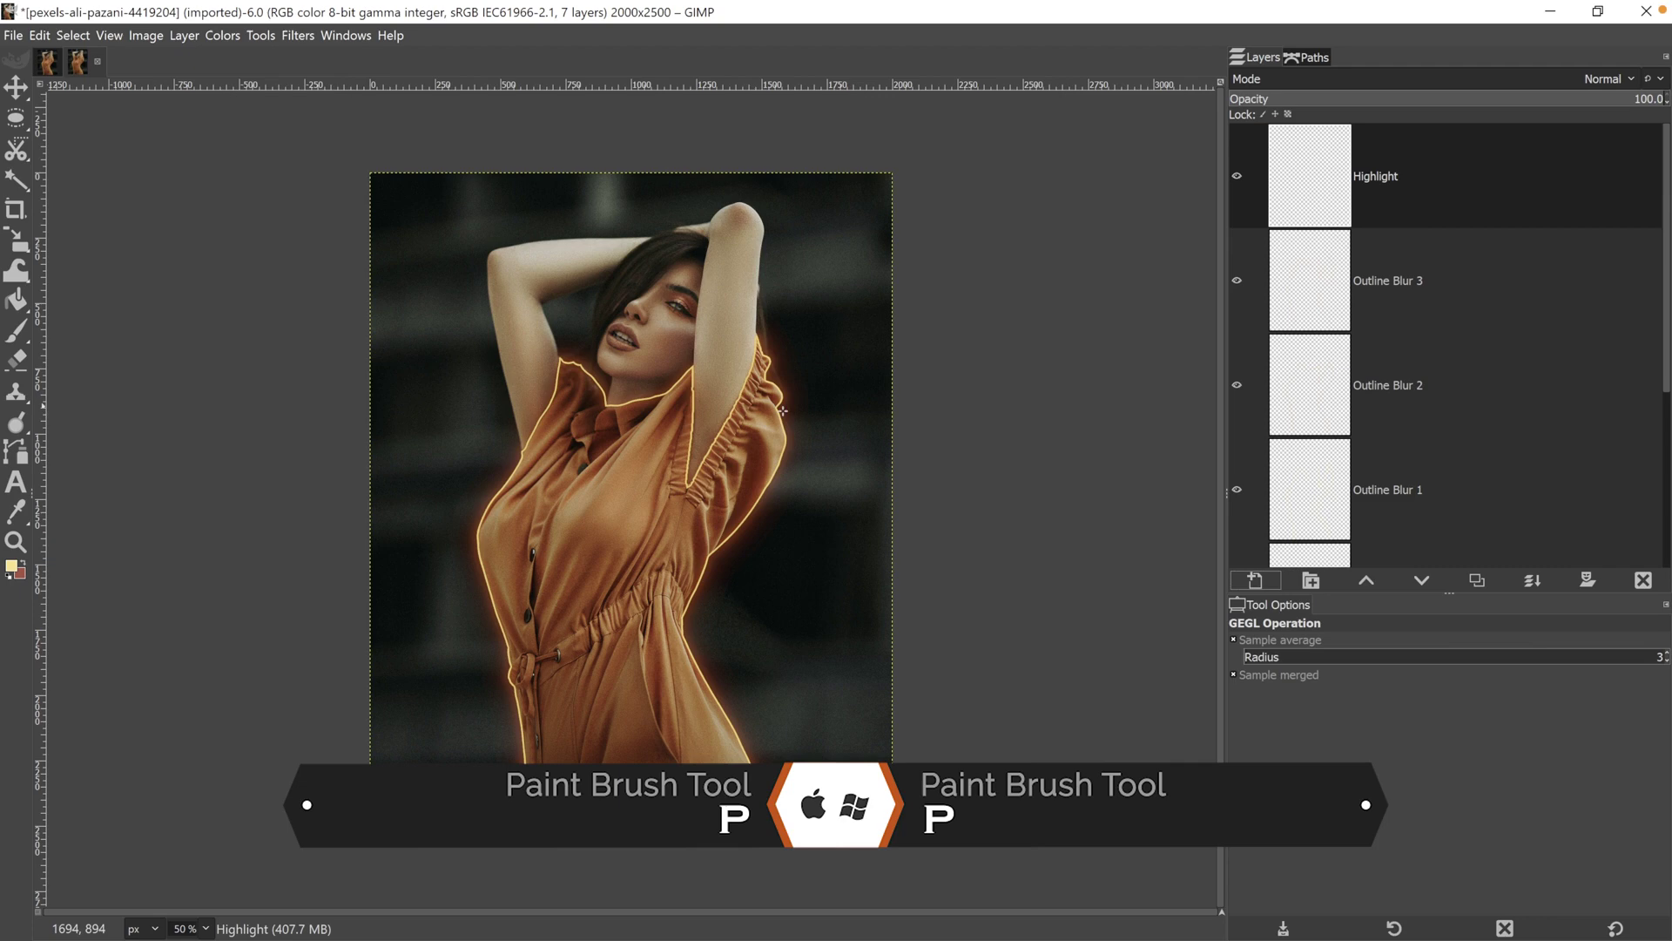
# Set up the Paintbrush with about 50 opacity and very low hardness
pyautogui.press('p')
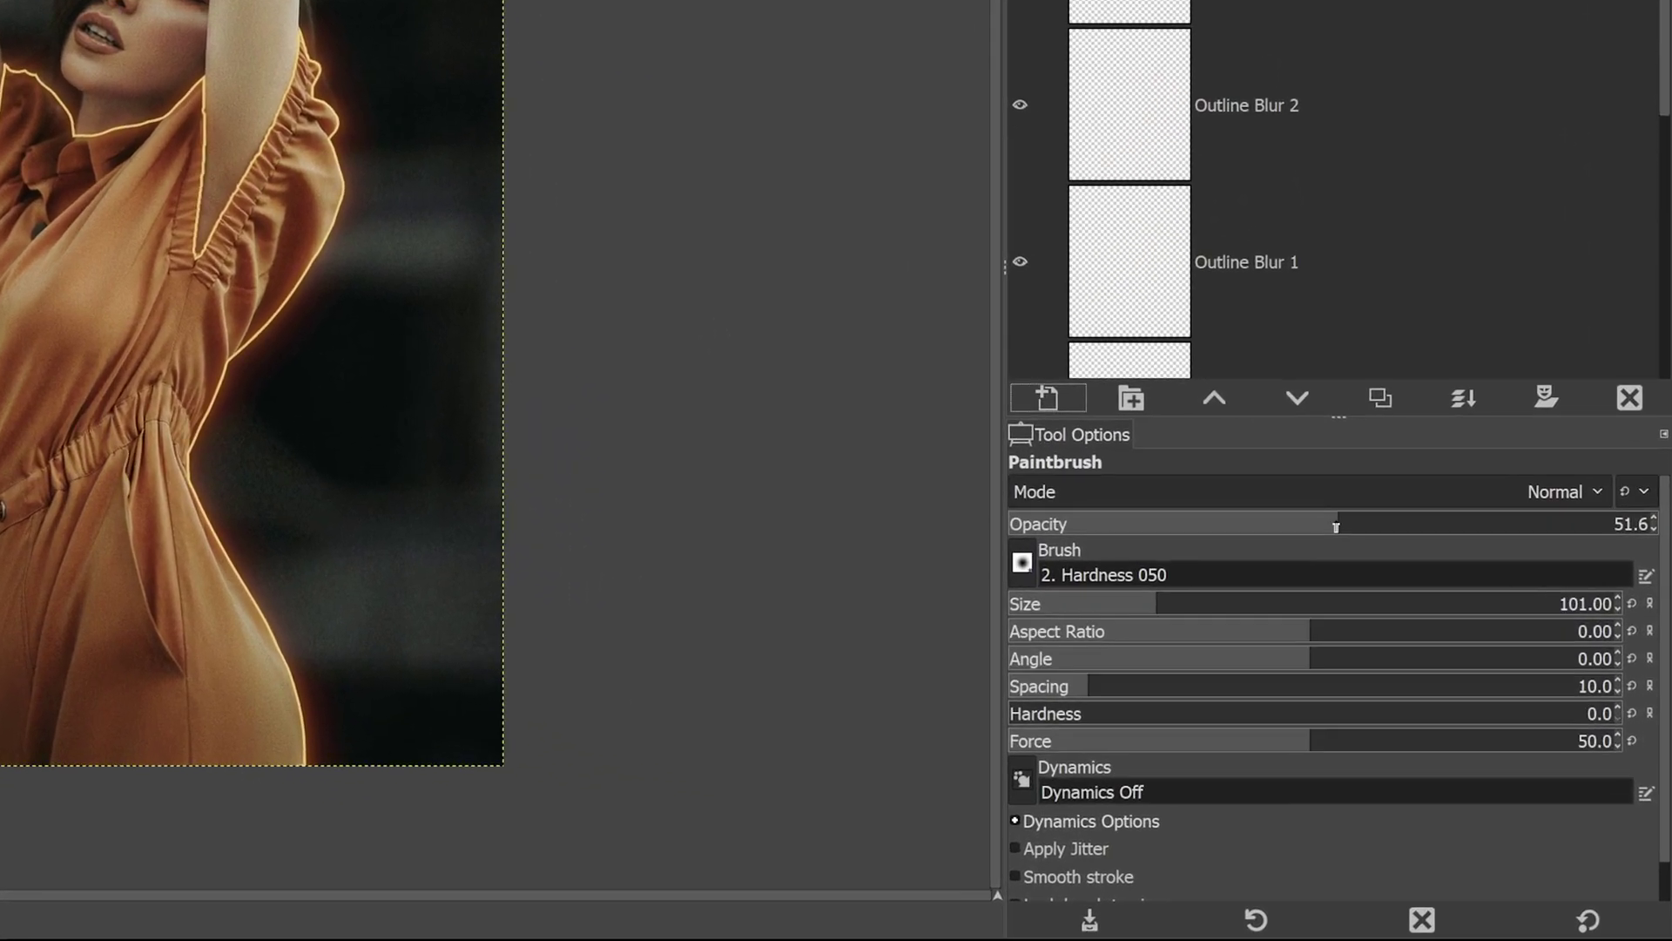
pyautogui.click(1448, 666)
pyautogui.moveTo(1336, 527); pyautogui.dragTo(1331, 526)
pyautogui.moveTo(1315, 713); pyautogui.dragTo(1003, 719)
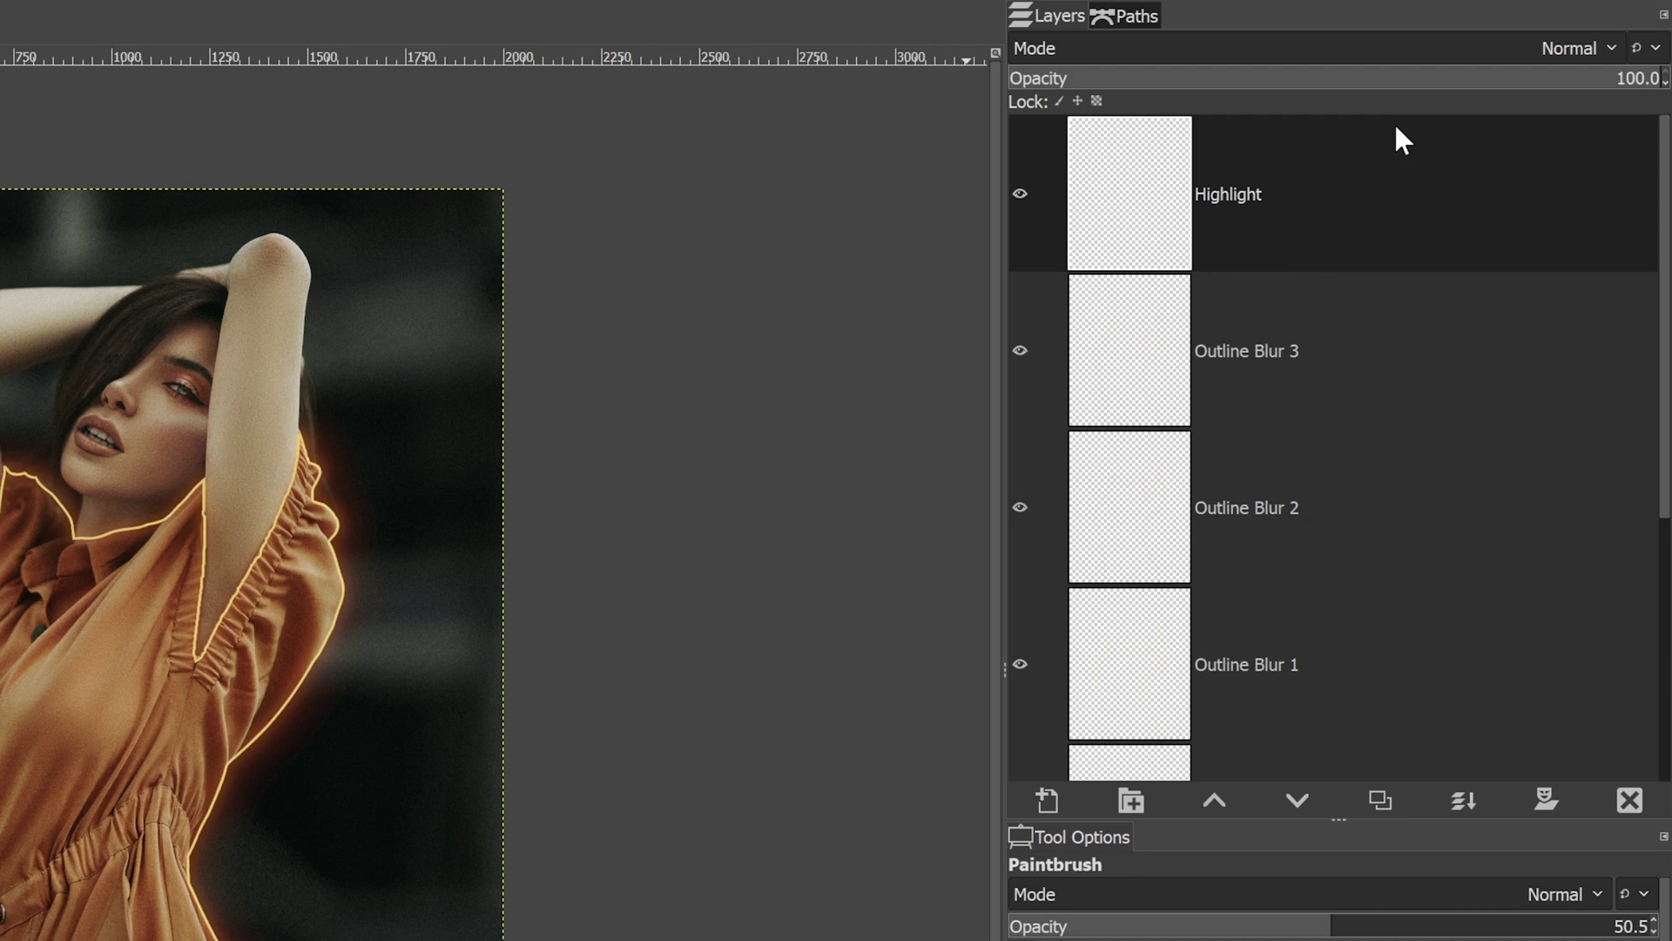
# Set the Highlight layer to 50.4 opacity in Addition mode
pyautogui.click(1363, 85)
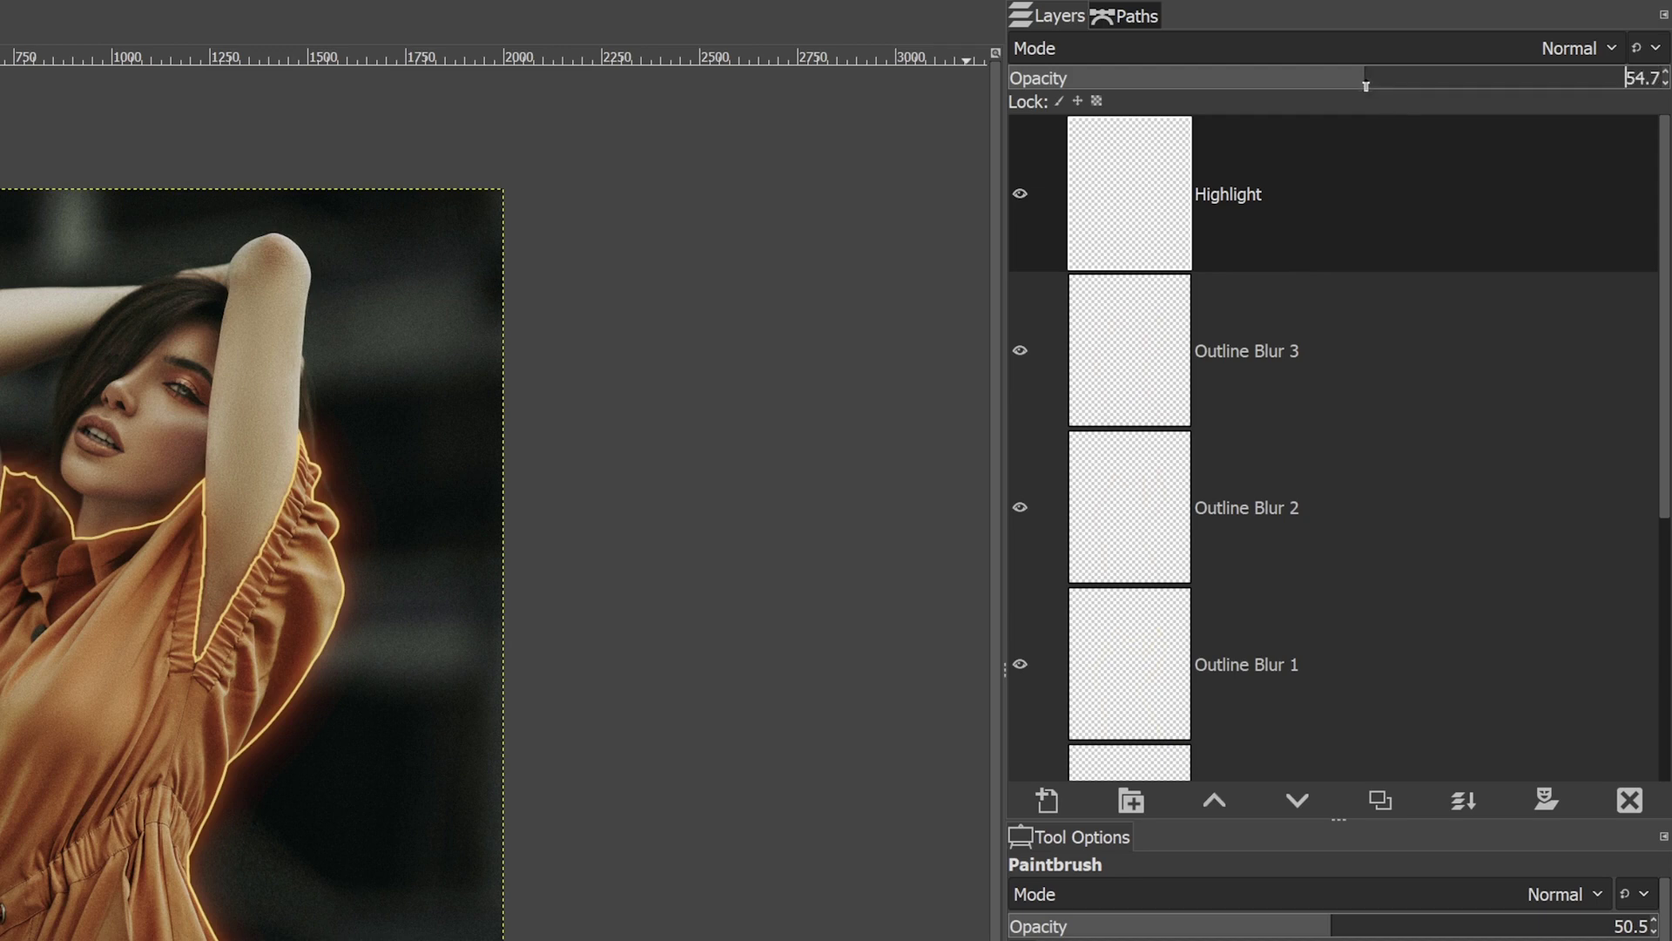
pyautogui.moveTo(1363, 85); pyautogui.dragTo(1337, 80)
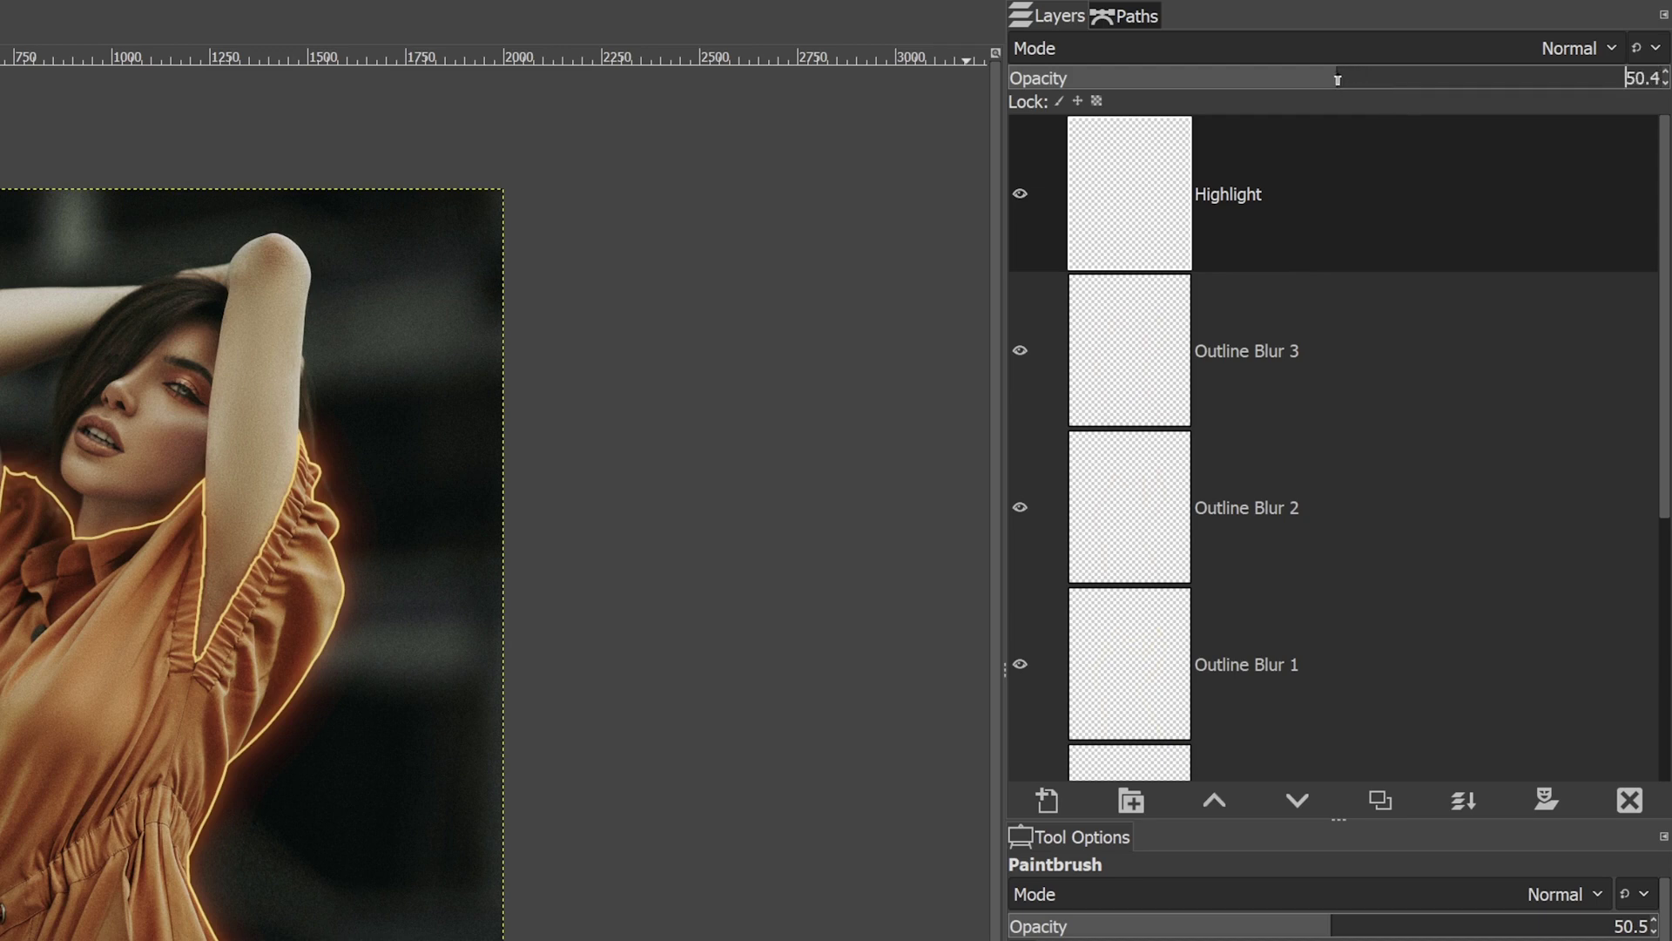
pyautogui.click(1543, 53)
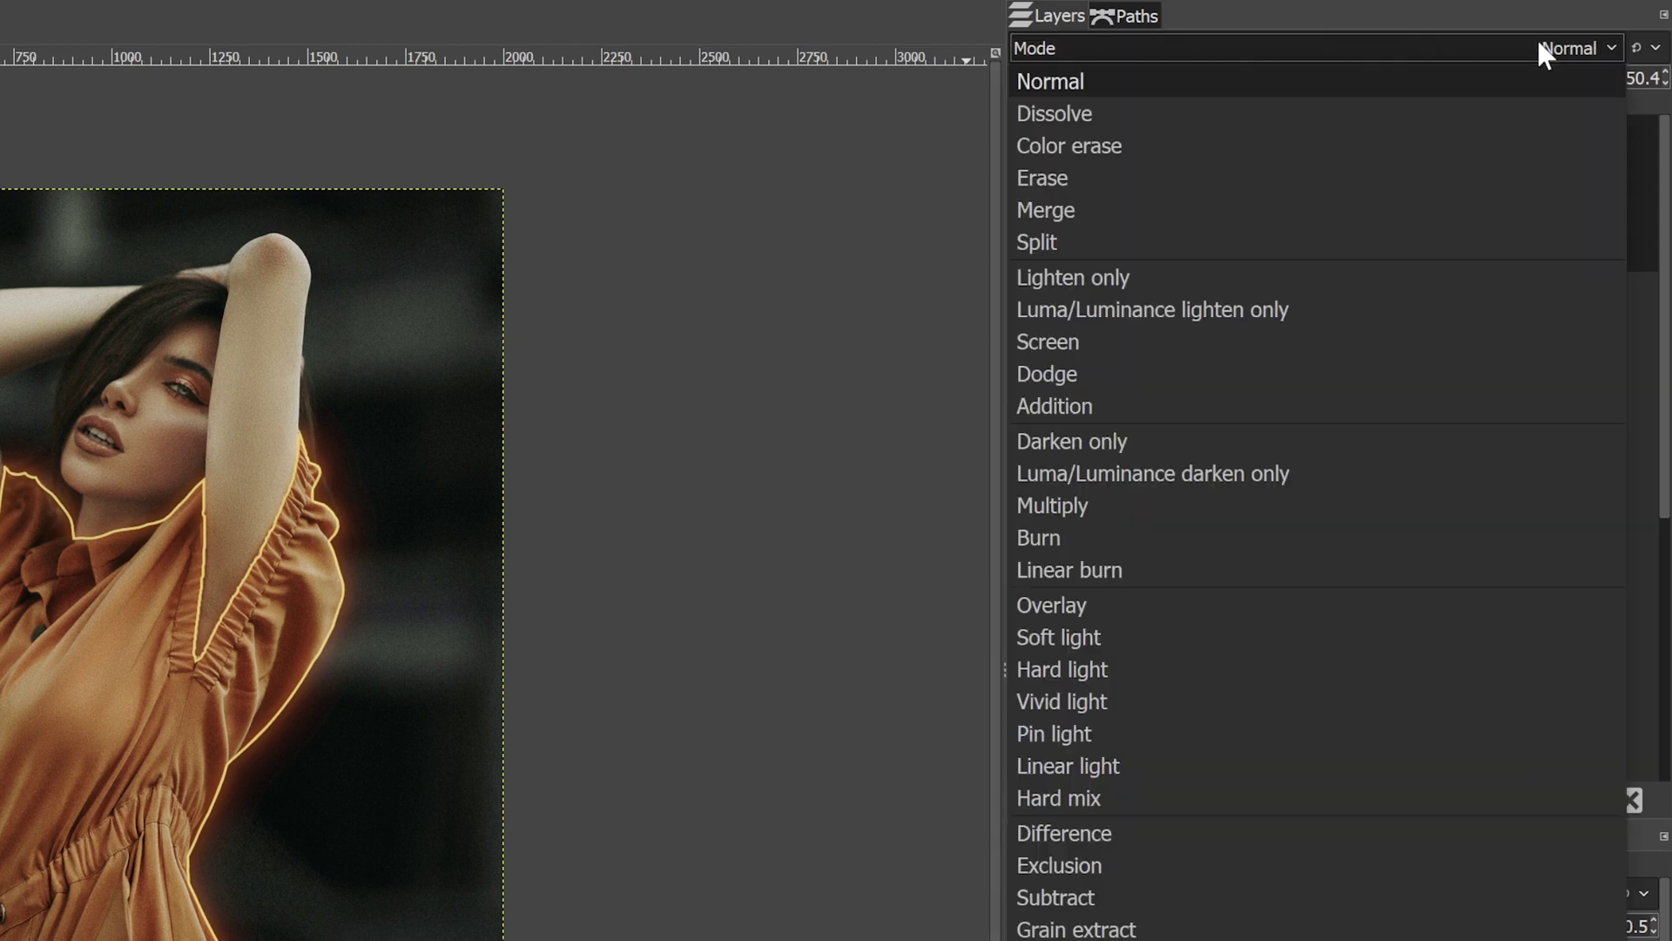
pyautogui.click(1147, 405)
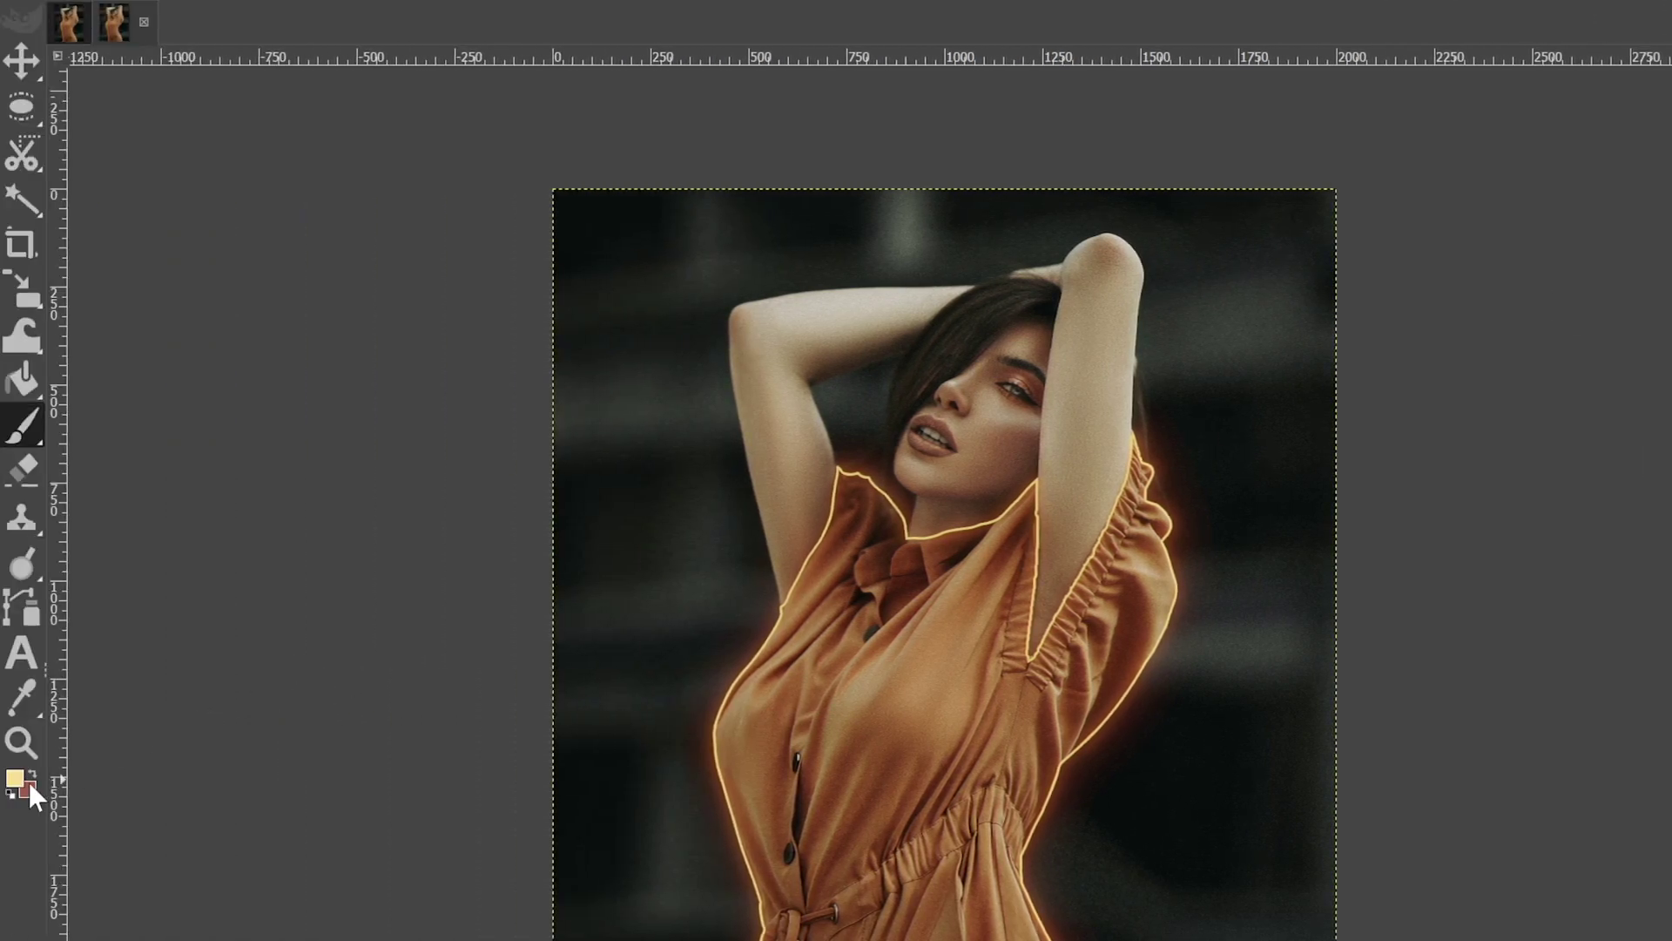
# Set the foreground colour to the reddish-brown ac5542
pyautogui.click(24, 773)
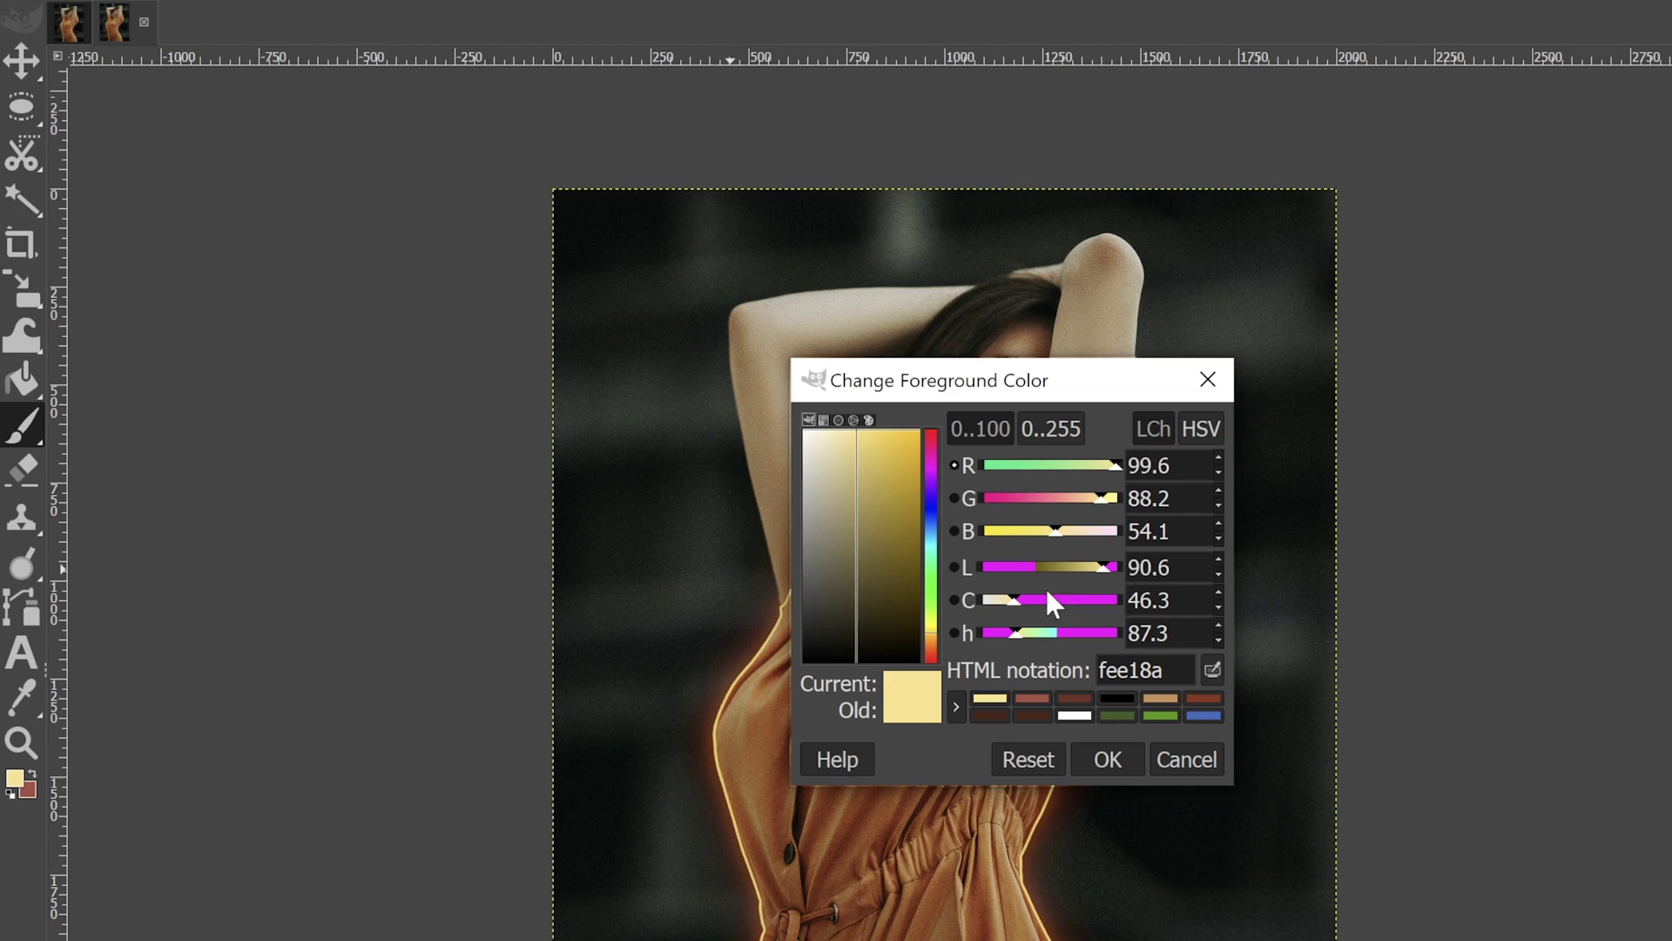
pyautogui.click(1036, 698)
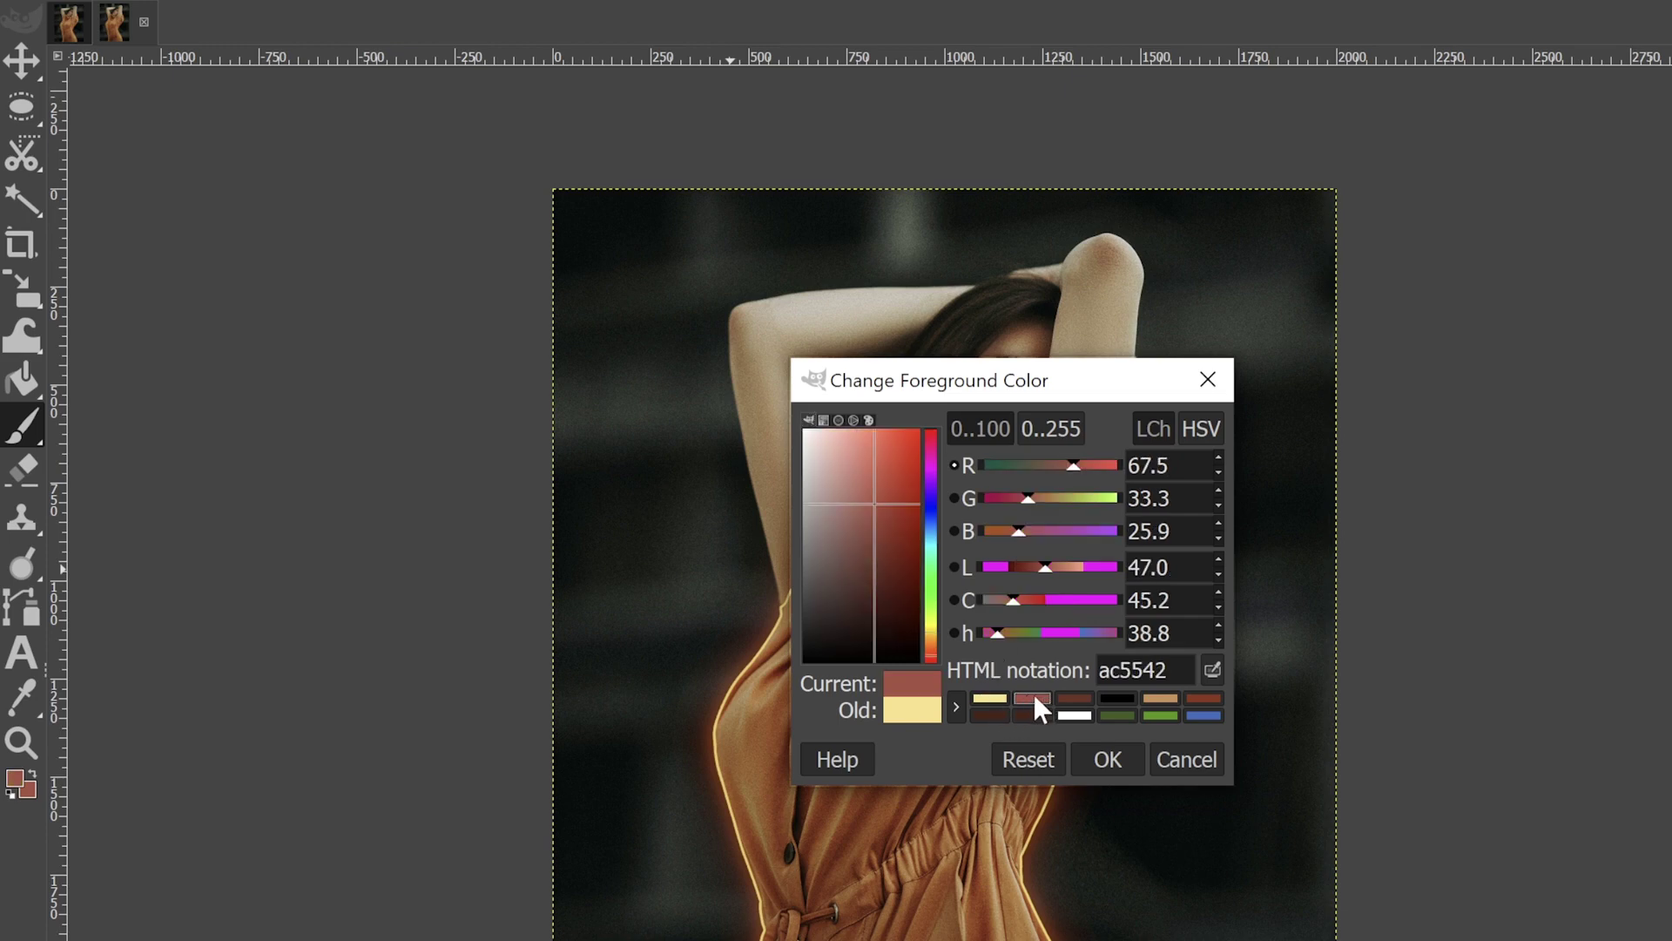
pyautogui.moveTo(1171, 669); pyautogui.dragTo(1090, 669)
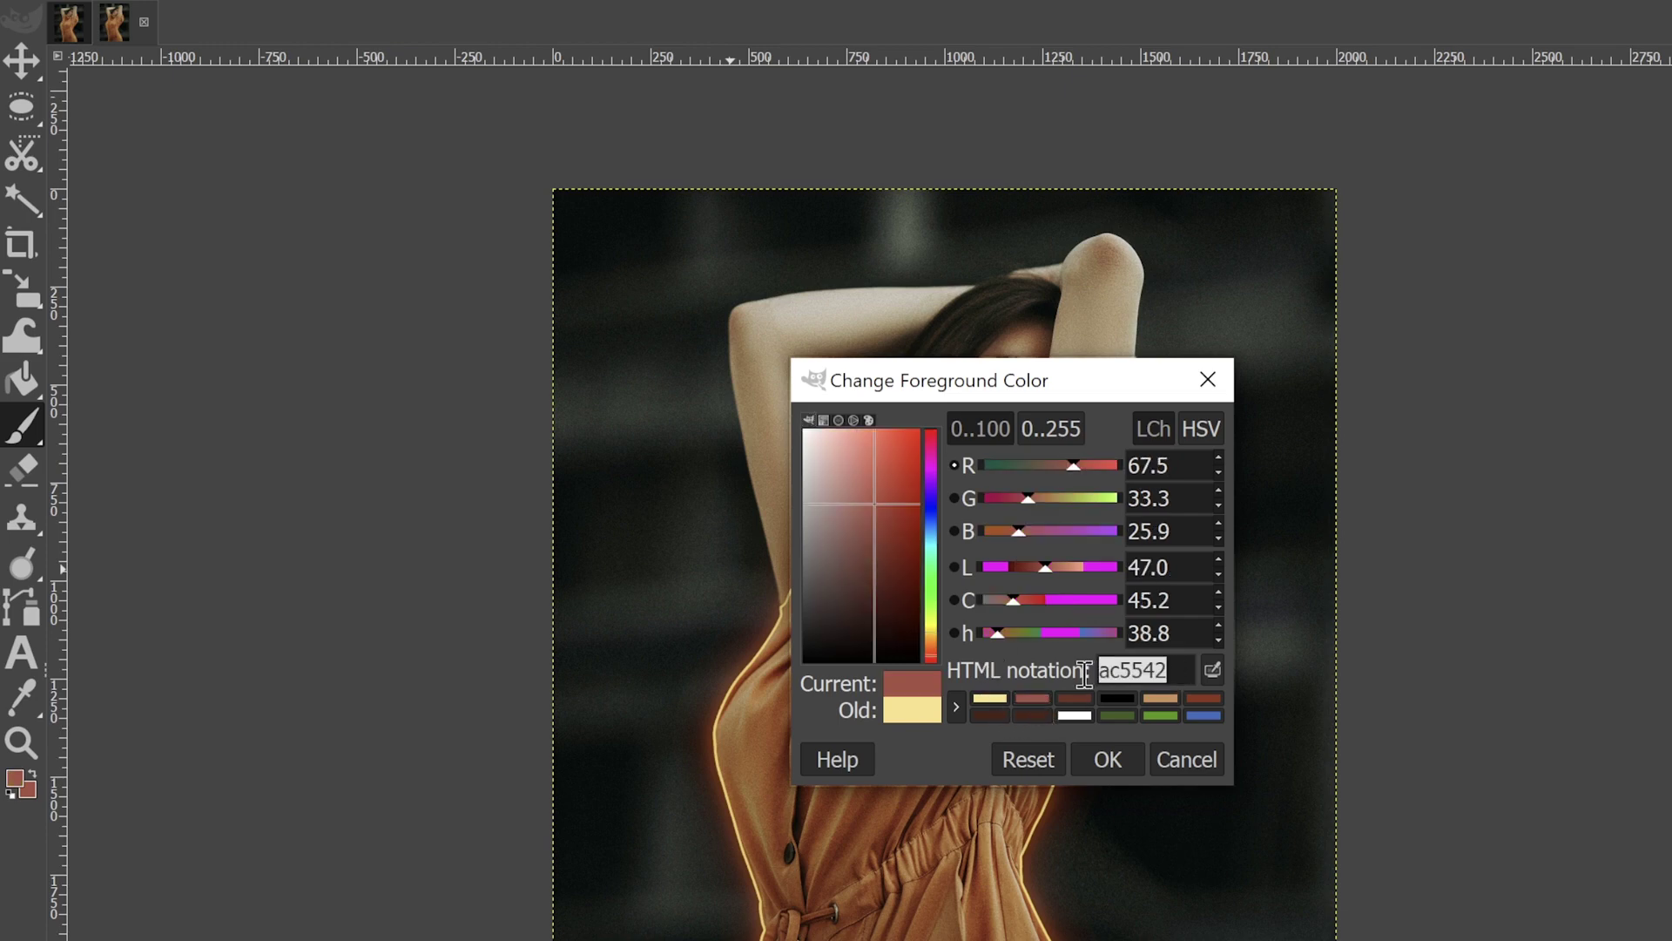
pyautogui.press('End')
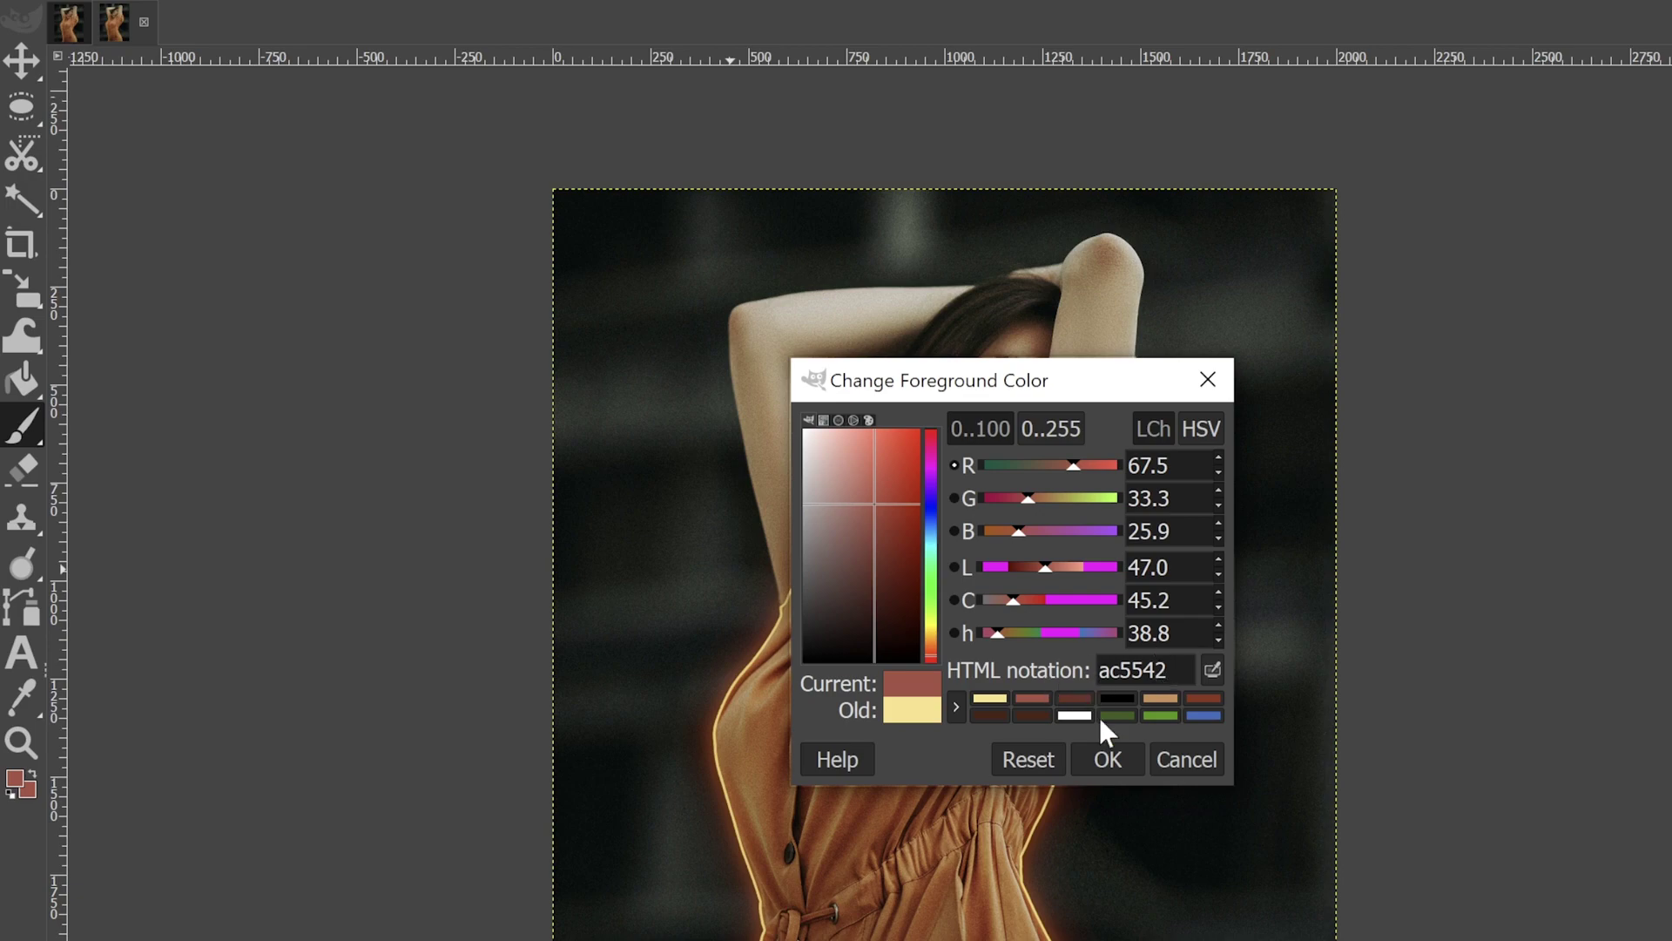
pyautogui.click(1109, 749)
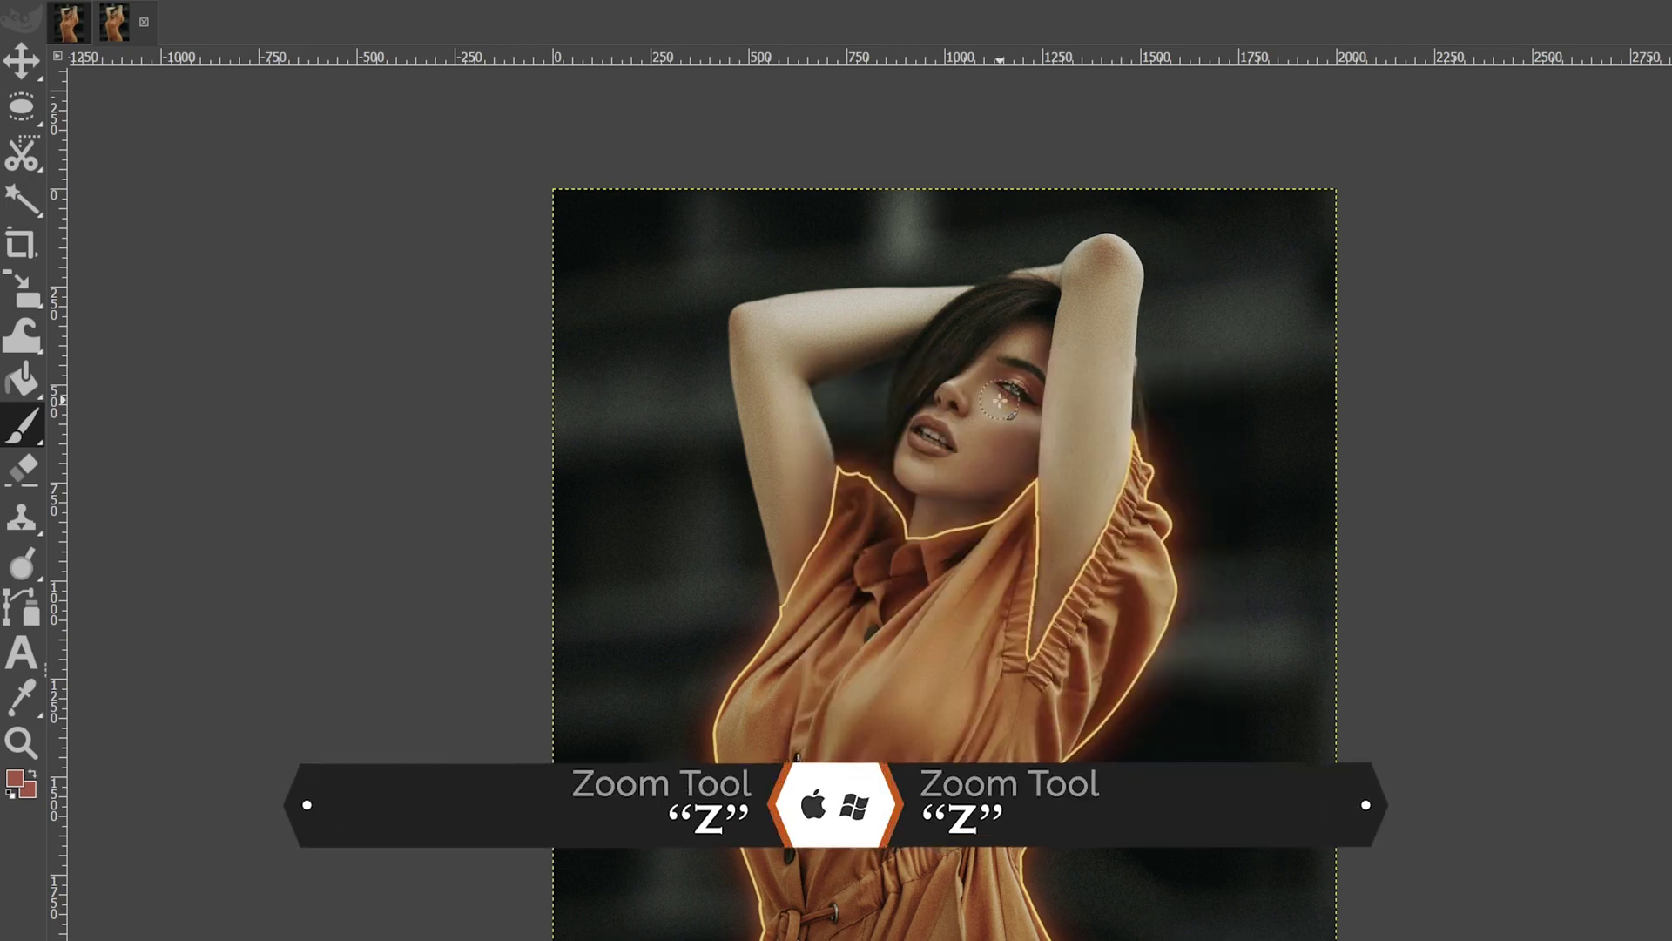
# Zoom in on the woman's eyes and paint a soft highlight over the iris
pyautogui.press('z')
pyautogui.click(932, 403)
pyautogui.click(932, 403)
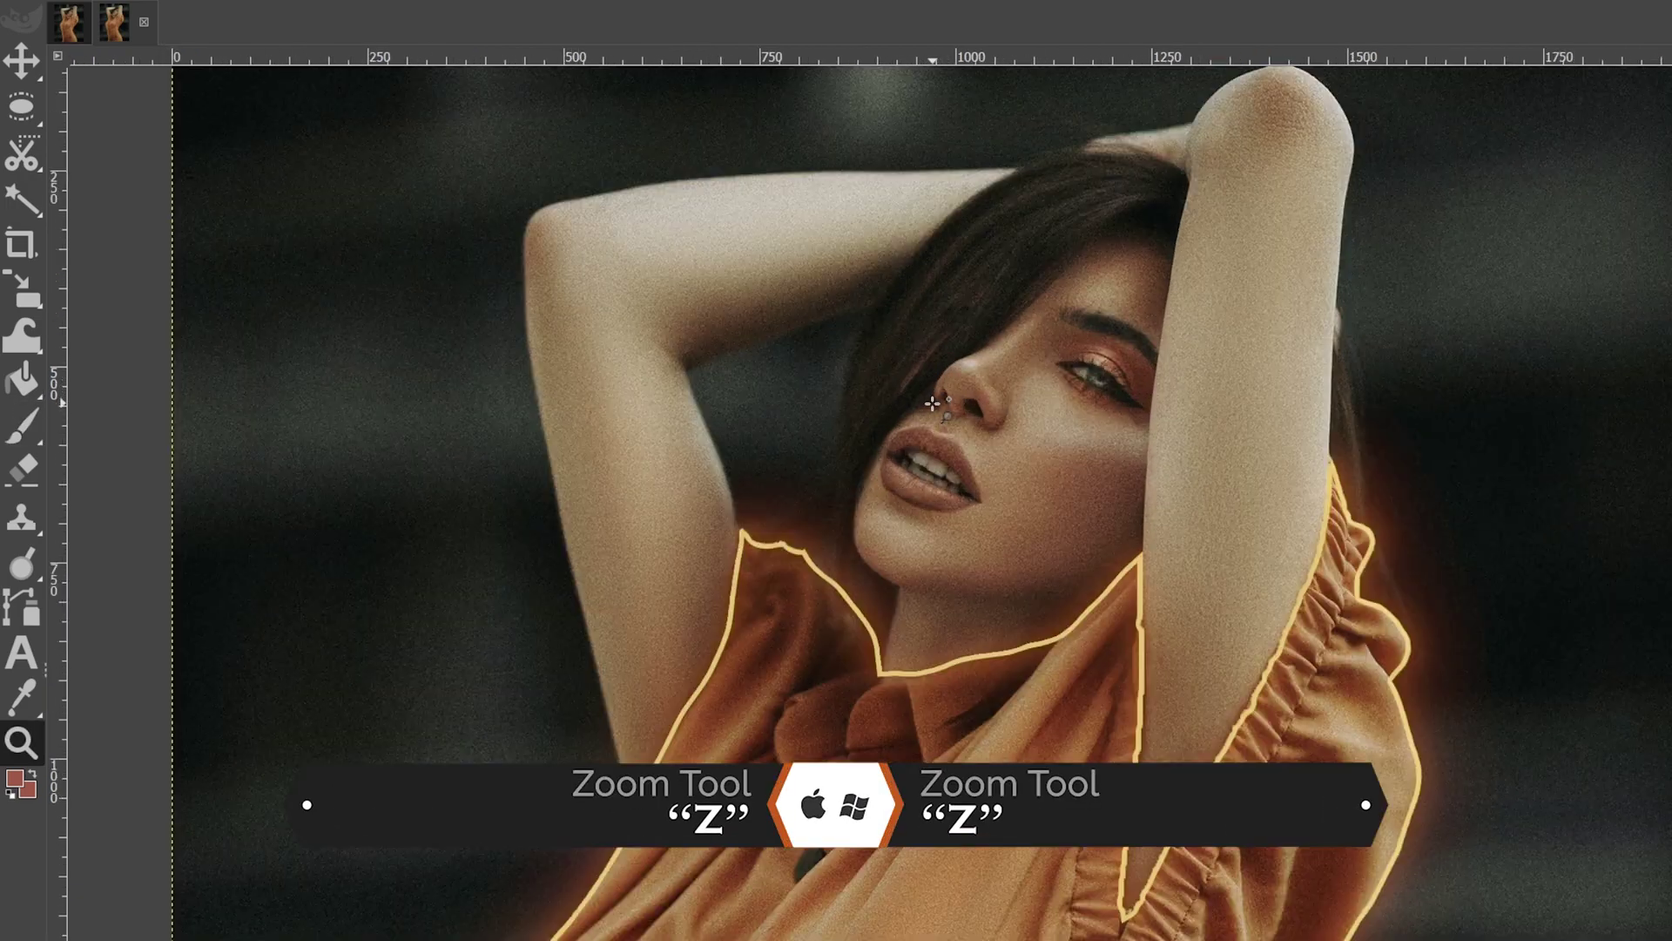
pyautogui.click(932, 403)
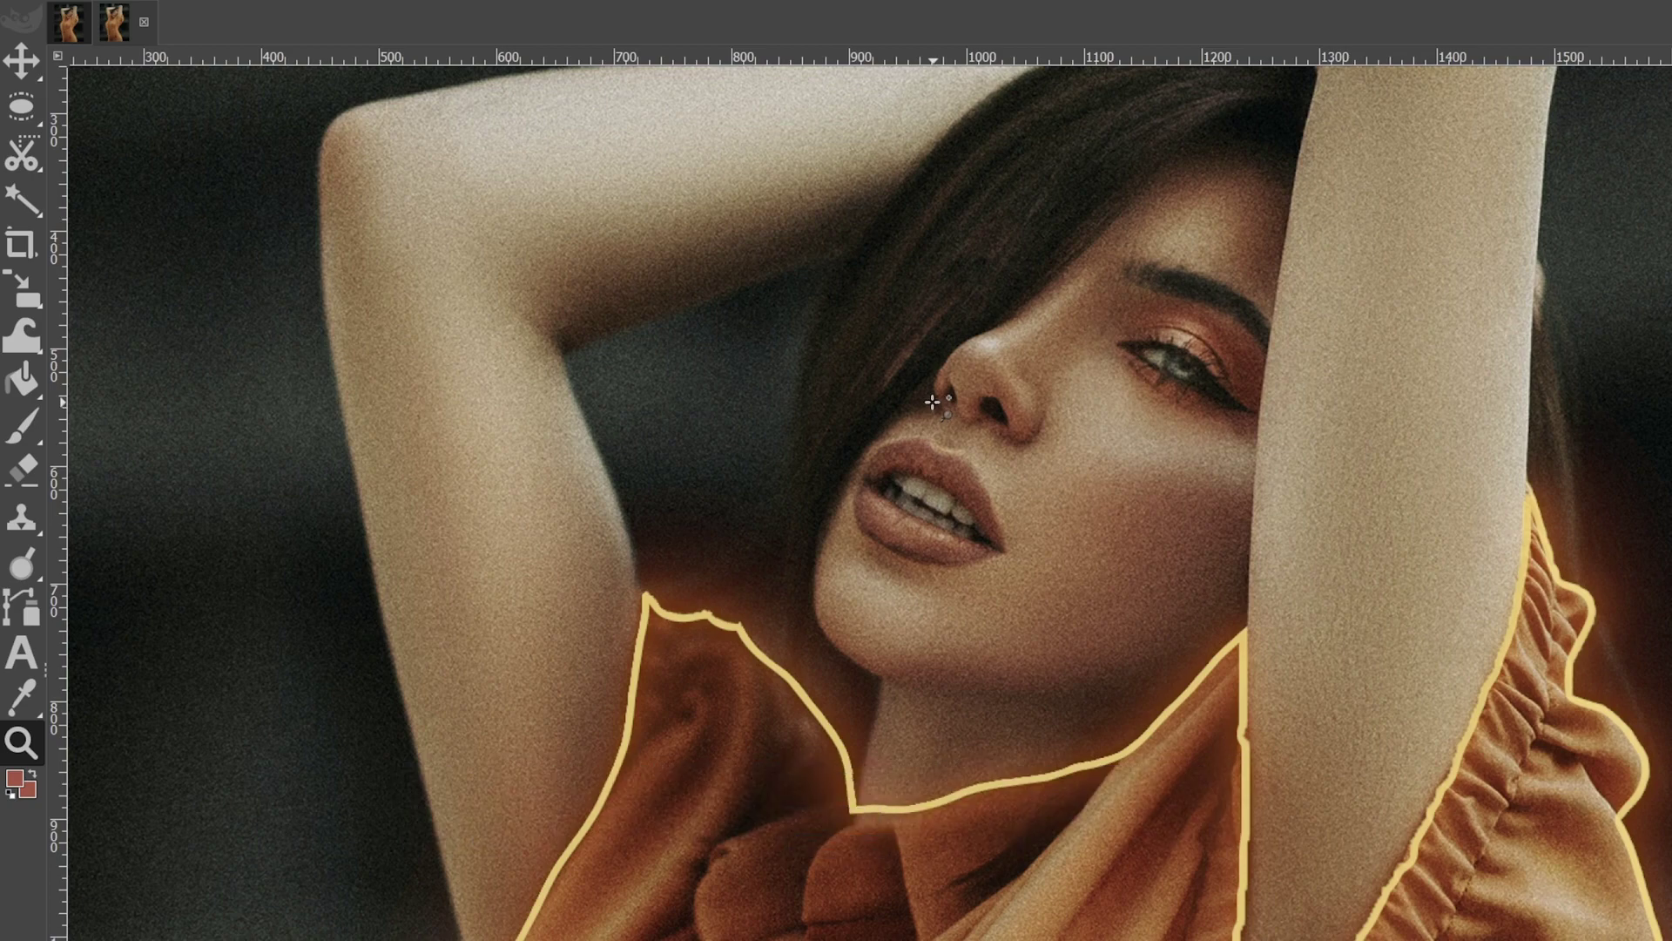
pyautogui.press('p')
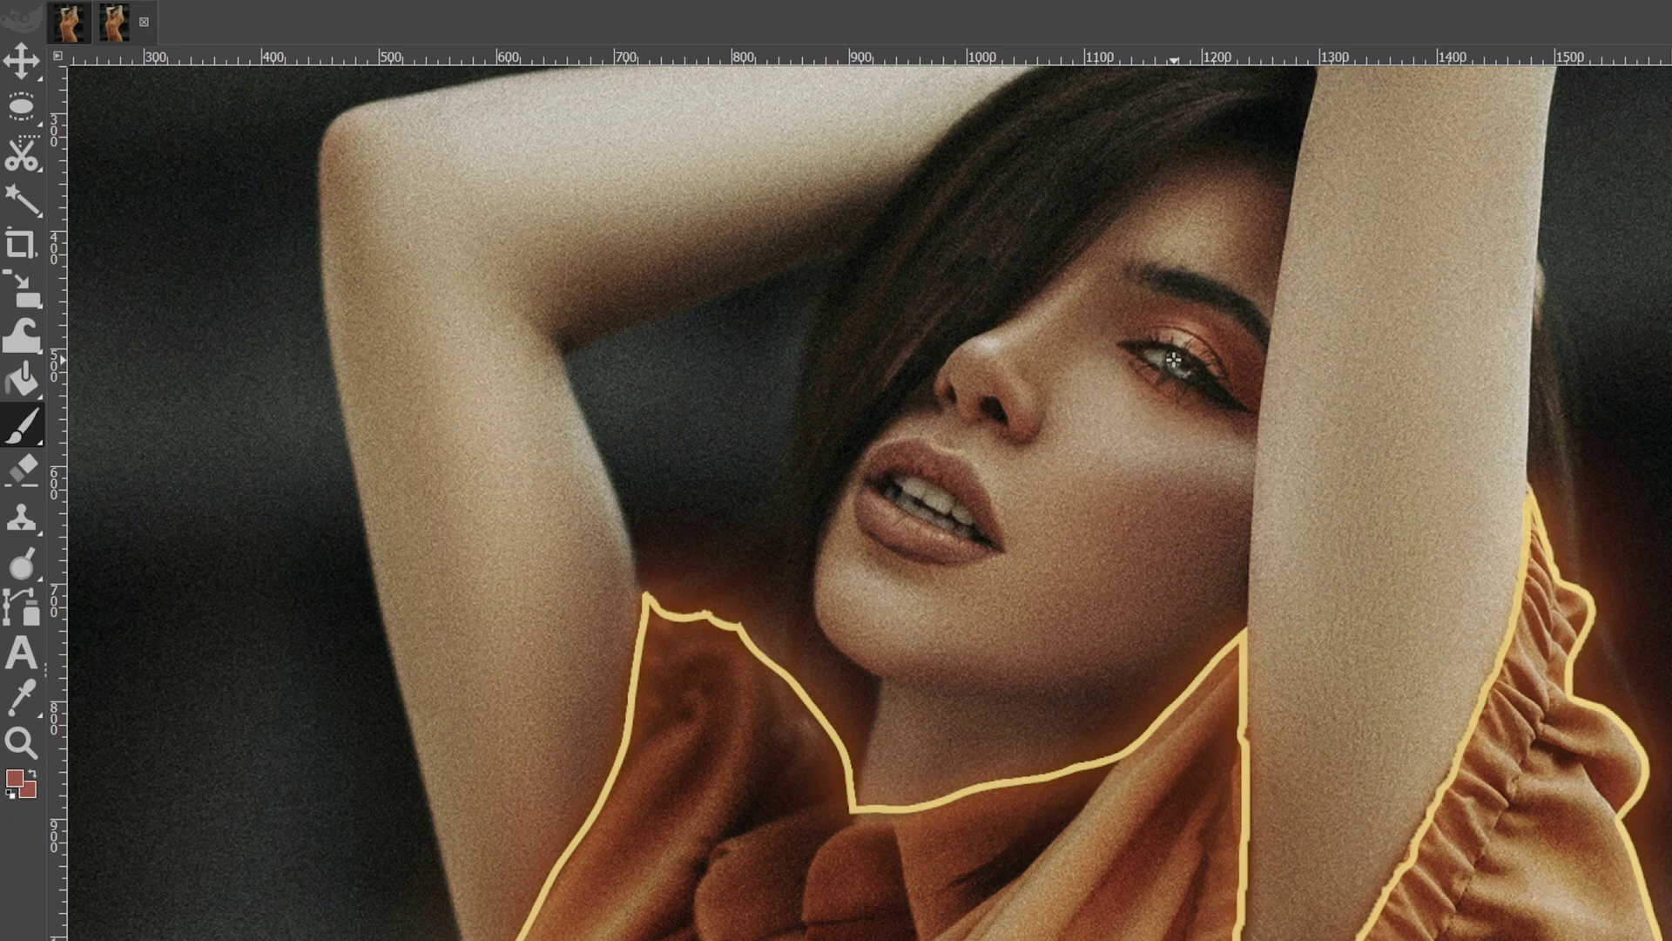
pyautogui.moveTo(1172, 360)
pyautogui.mouseDown()
pyautogui.moveTo(1197, 376)
pyautogui.moveTo(1174, 354)
pyautogui.moveTo(1183, 376)
pyautogui.mouseUp()
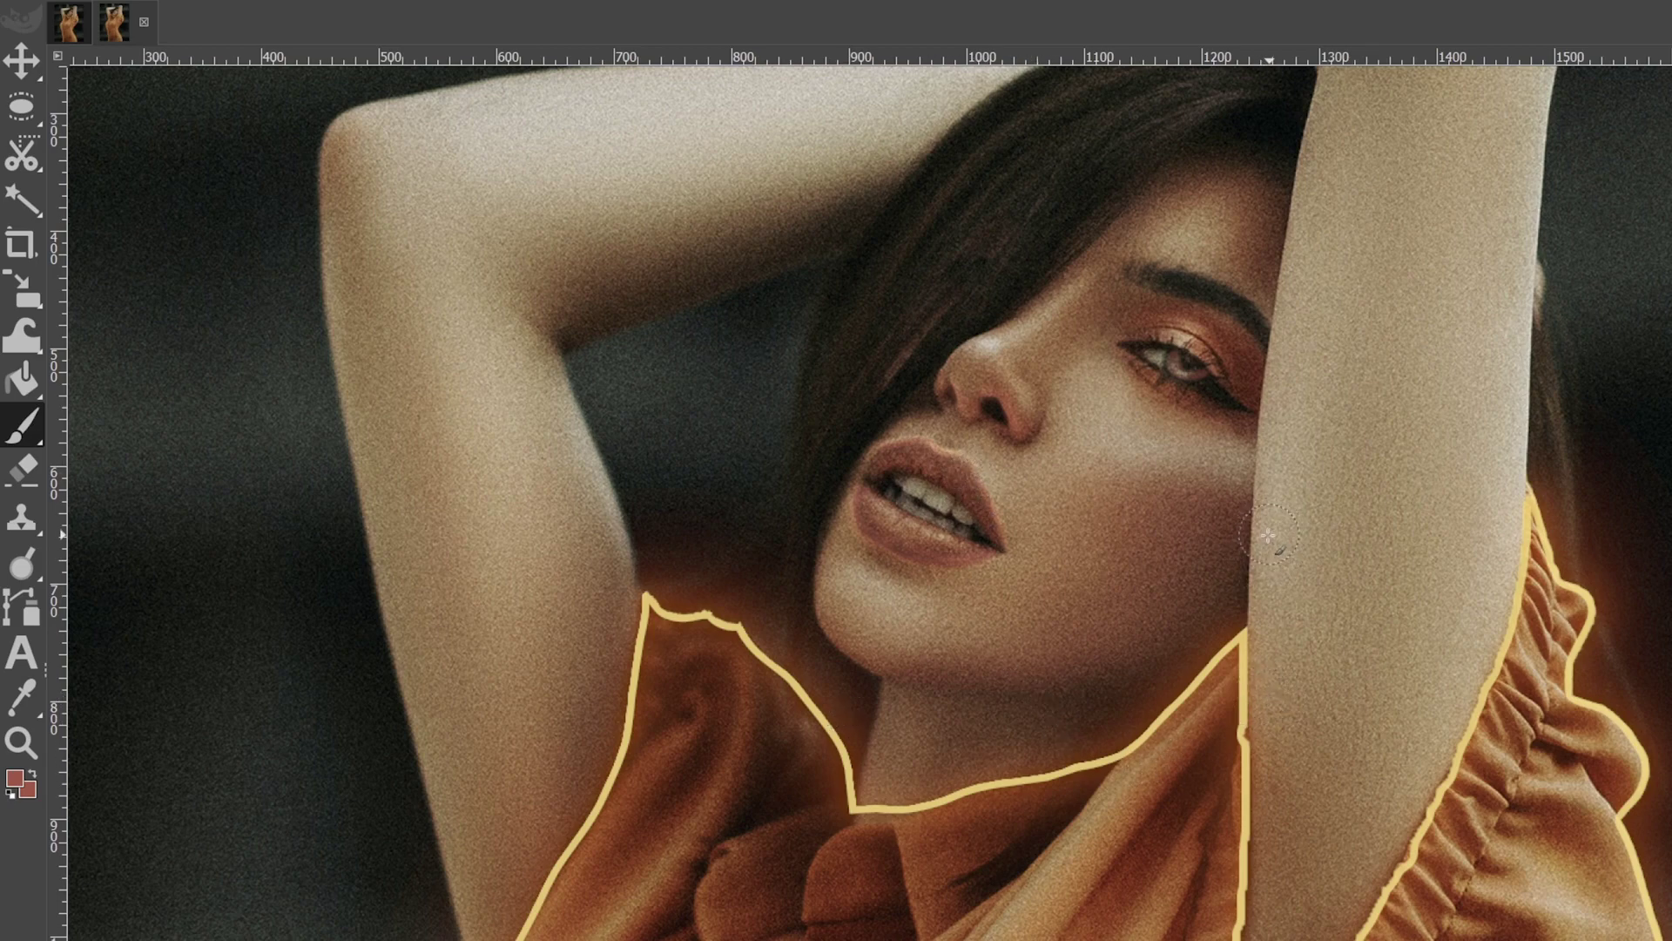
# Paint a highlight along the arm edge to the collar, then shrink the brush to 31 and 11
pyautogui.moveTo(1263, 508)
pyautogui.mouseDown()
pyautogui.moveTo(1273, 723)
pyautogui.moveTo(1271, 675)
pyautogui.moveTo(1254, 906)
pyautogui.mouseUp()
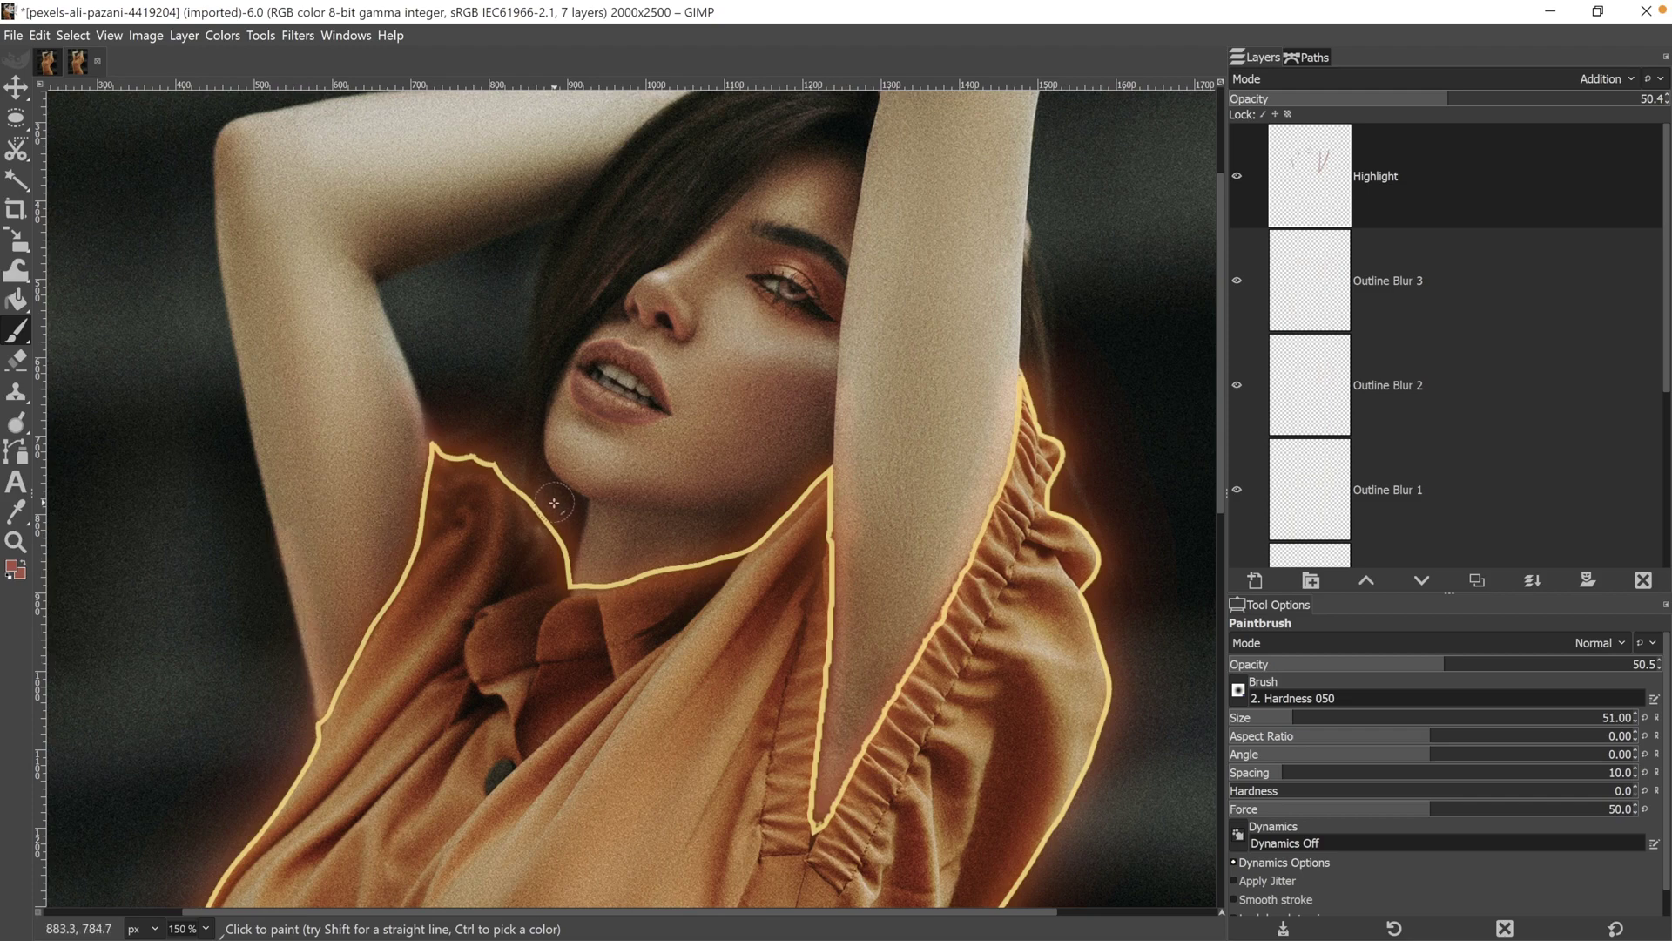
pyautogui.press('[')
pyautogui.press('[')
pyautogui.press('[')
pyautogui.press('[')
pyautogui.press('[')
pyautogui.press('[')
pyautogui.press('[')
pyautogui.press('[')
pyautogui.press('[')
pyautogui.press('[')
pyautogui.press('[')
pyautogui.press('[')
pyautogui.press('[')
pyautogui.press('[')
pyautogui.press('[')
pyautogui.press('[')
pyautogui.press('[')
pyautogui.press('[')
pyautogui.press('[')
pyautogui.press('[')
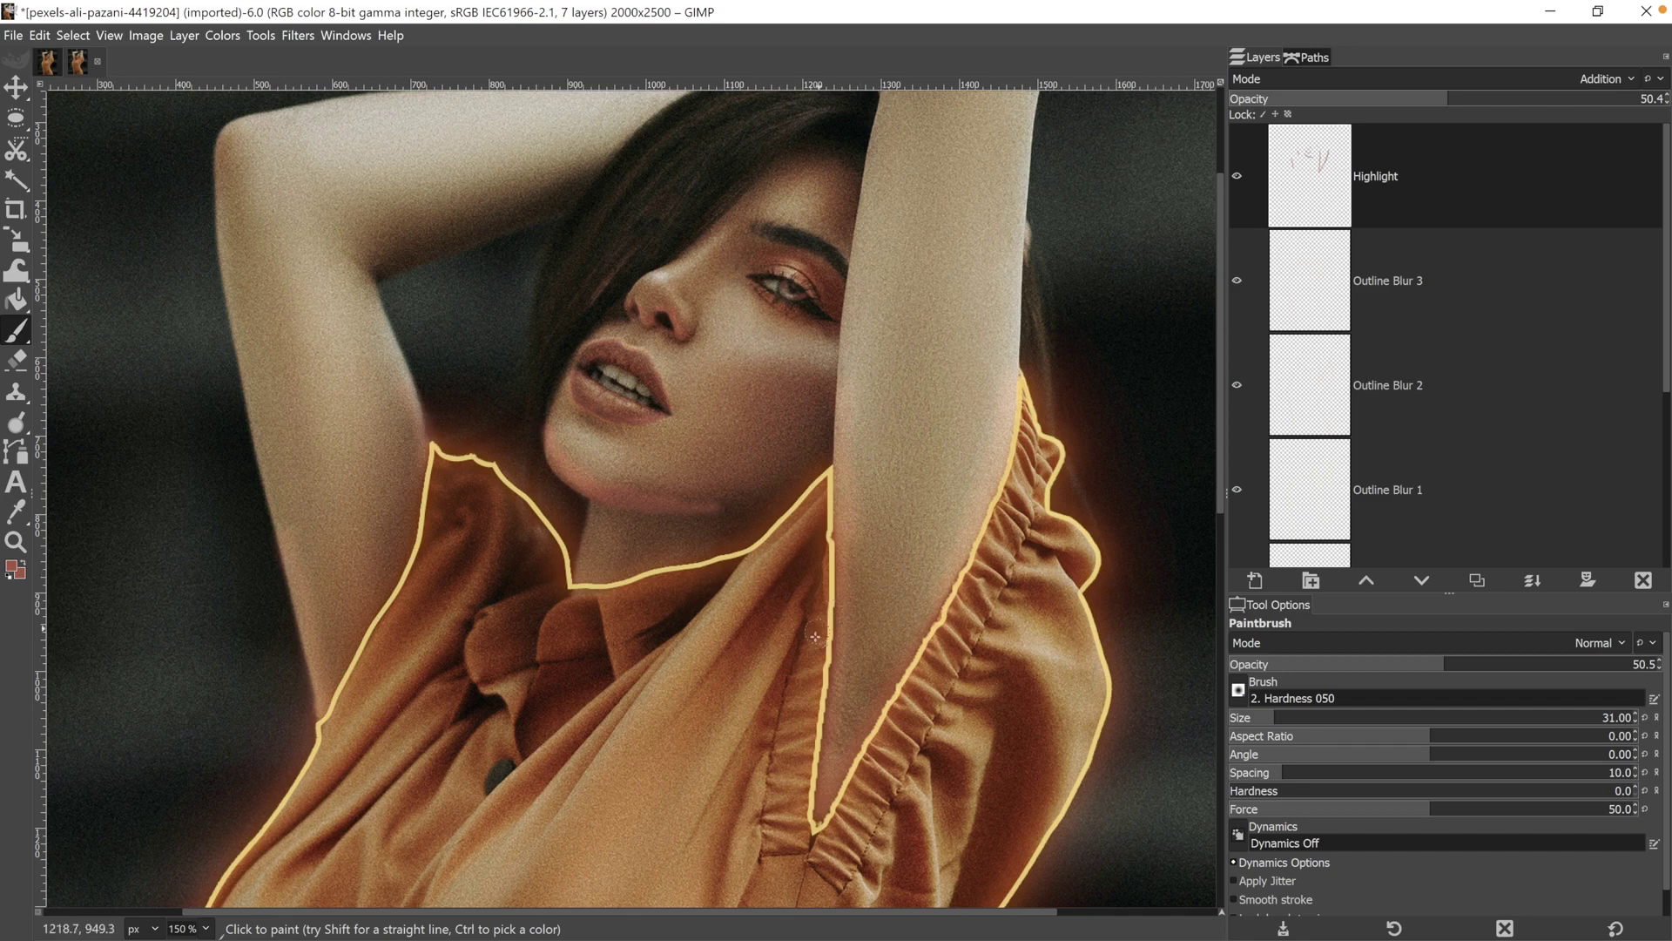
pyautogui.scroll(-5, 784, 453)
pyautogui.press('[')
pyautogui.press('[')
pyautogui.press('[')
pyautogui.press('[')
pyautogui.press('[')
pyautogui.press('[')
pyautogui.press('[')
pyautogui.press('[')
pyautogui.press('[')
pyautogui.press('[')
pyautogui.press('[')
pyautogui.press('[')
pyautogui.press('[')
pyautogui.press('[')
pyautogui.press('[')
pyautogui.press('[')
pyautogui.press('[')
pyautogui.press('[')
pyautogui.press('[')
pyautogui.press('[')
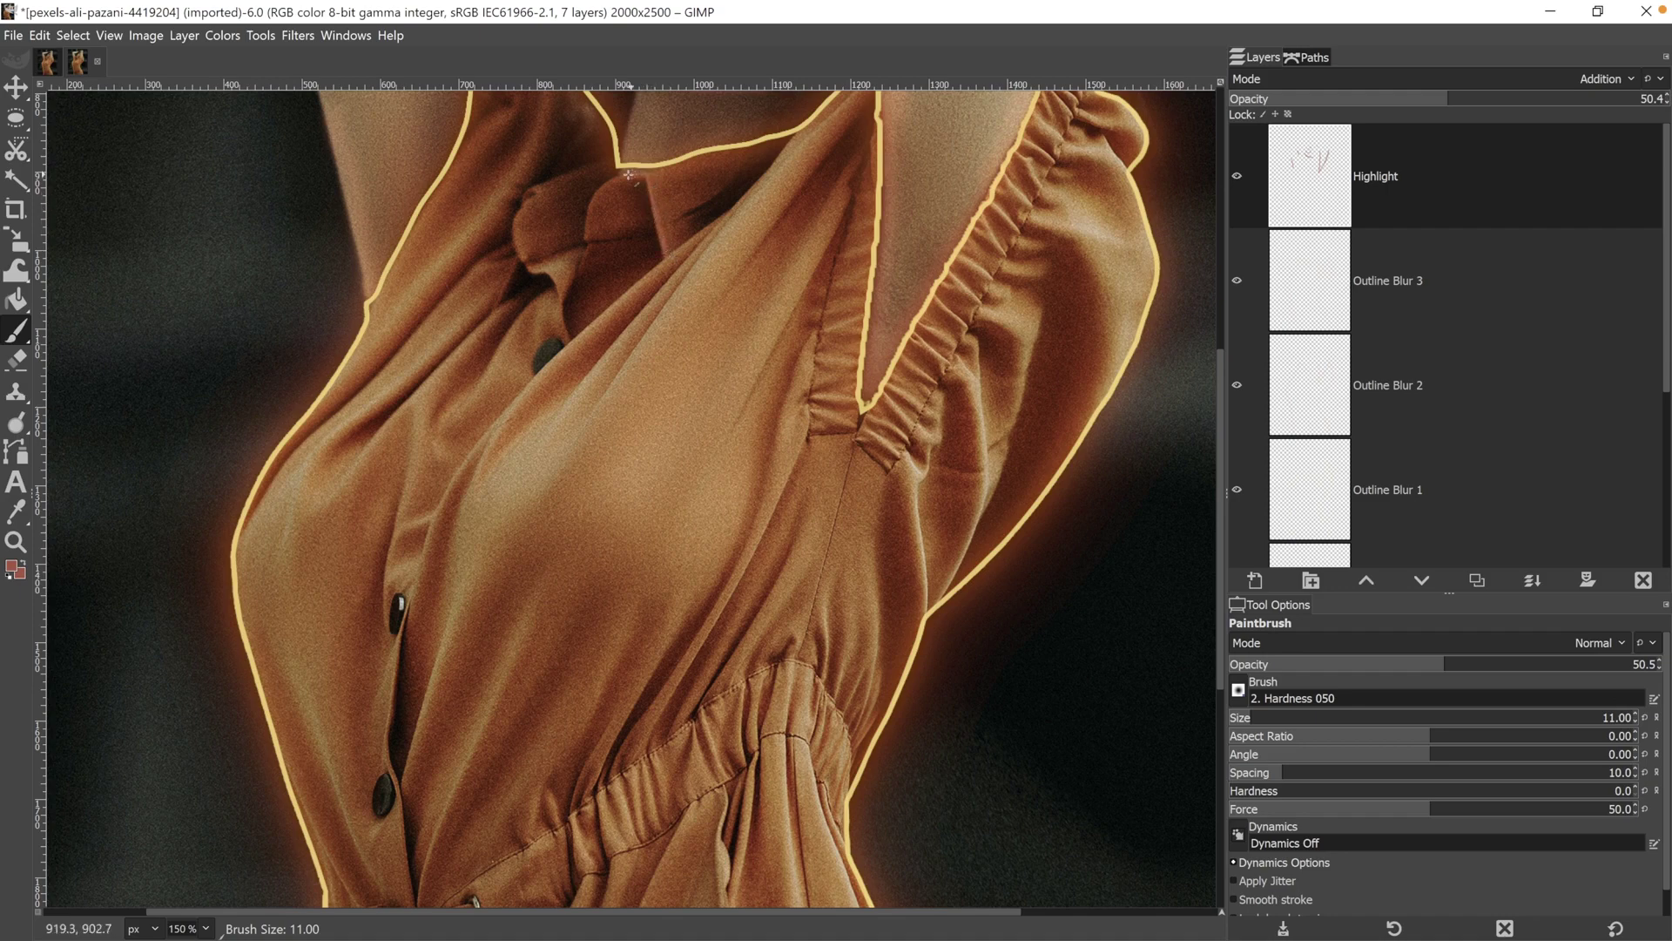
# At brush size 31, paint highlights along the left collar edge and down the button placket
pyautogui.press(']')
pyautogui.press(']')
pyautogui.press(']')
pyautogui.press(']')
pyautogui.press(']')
pyautogui.press(']')
pyautogui.press(']')
pyautogui.press(']')
pyautogui.press(']')
pyautogui.press(']')
pyautogui.press(']')
pyautogui.press(']')
pyautogui.press(']')
pyautogui.press(']')
pyautogui.press(']')
pyautogui.press(']')
pyautogui.press(']')
pyautogui.press(']')
pyautogui.press(']')
pyautogui.press(']')
pyautogui.moveTo(537, 194); pyautogui.dragTo(516, 228)
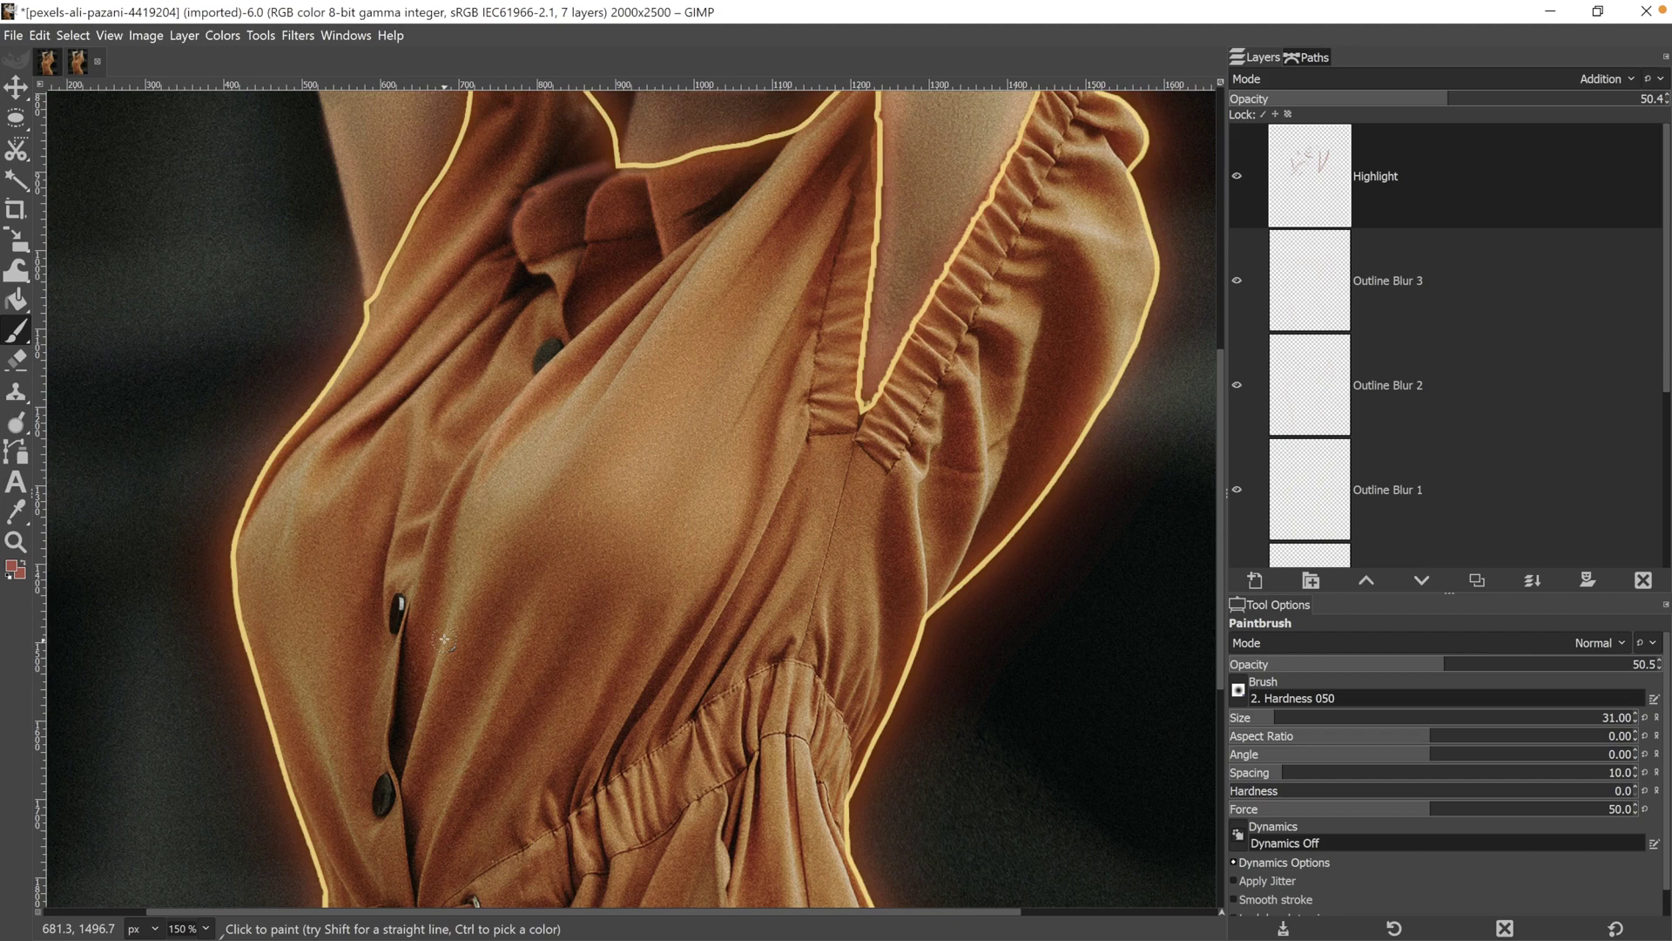
pyautogui.moveTo(435, 681); pyautogui.dragTo(403, 784)
pyautogui.moveTo(495, 667)
pyautogui.mouseDown()
pyautogui.moveTo(493, 721)
pyautogui.moveTo(420, 865)
pyautogui.mouseUp()
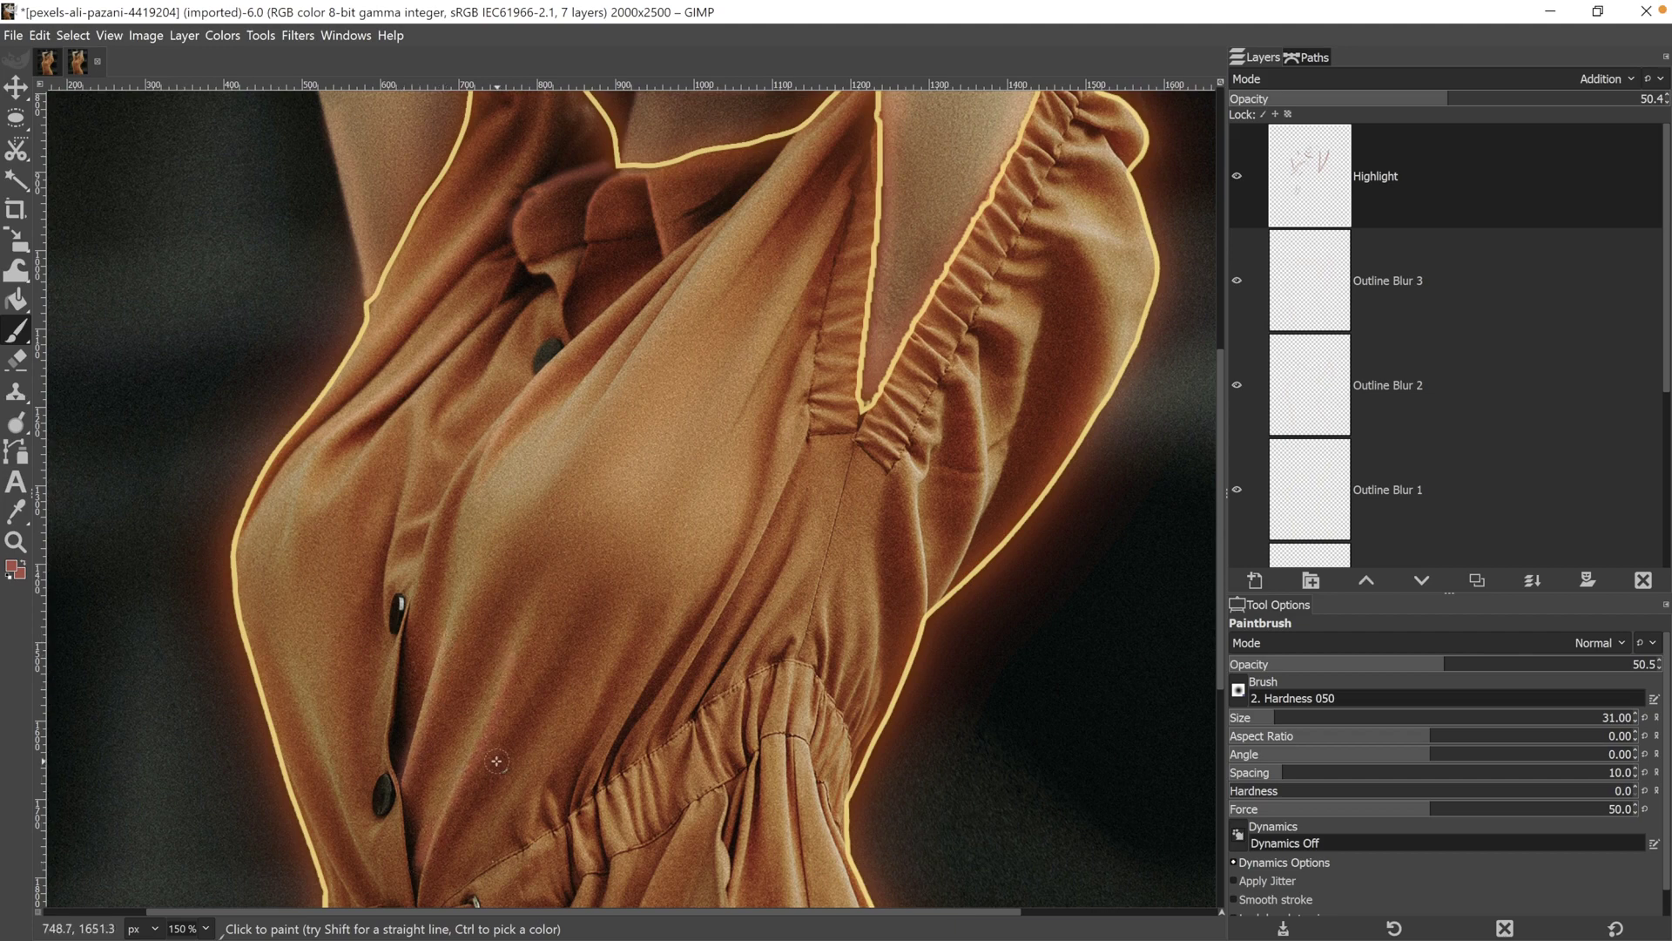
# Paint highlights along the dress's left edge, central fold and pocket folds
pyautogui.scroll(-5, 549, 728)
pyautogui.hscroll(-2, 523, 401)
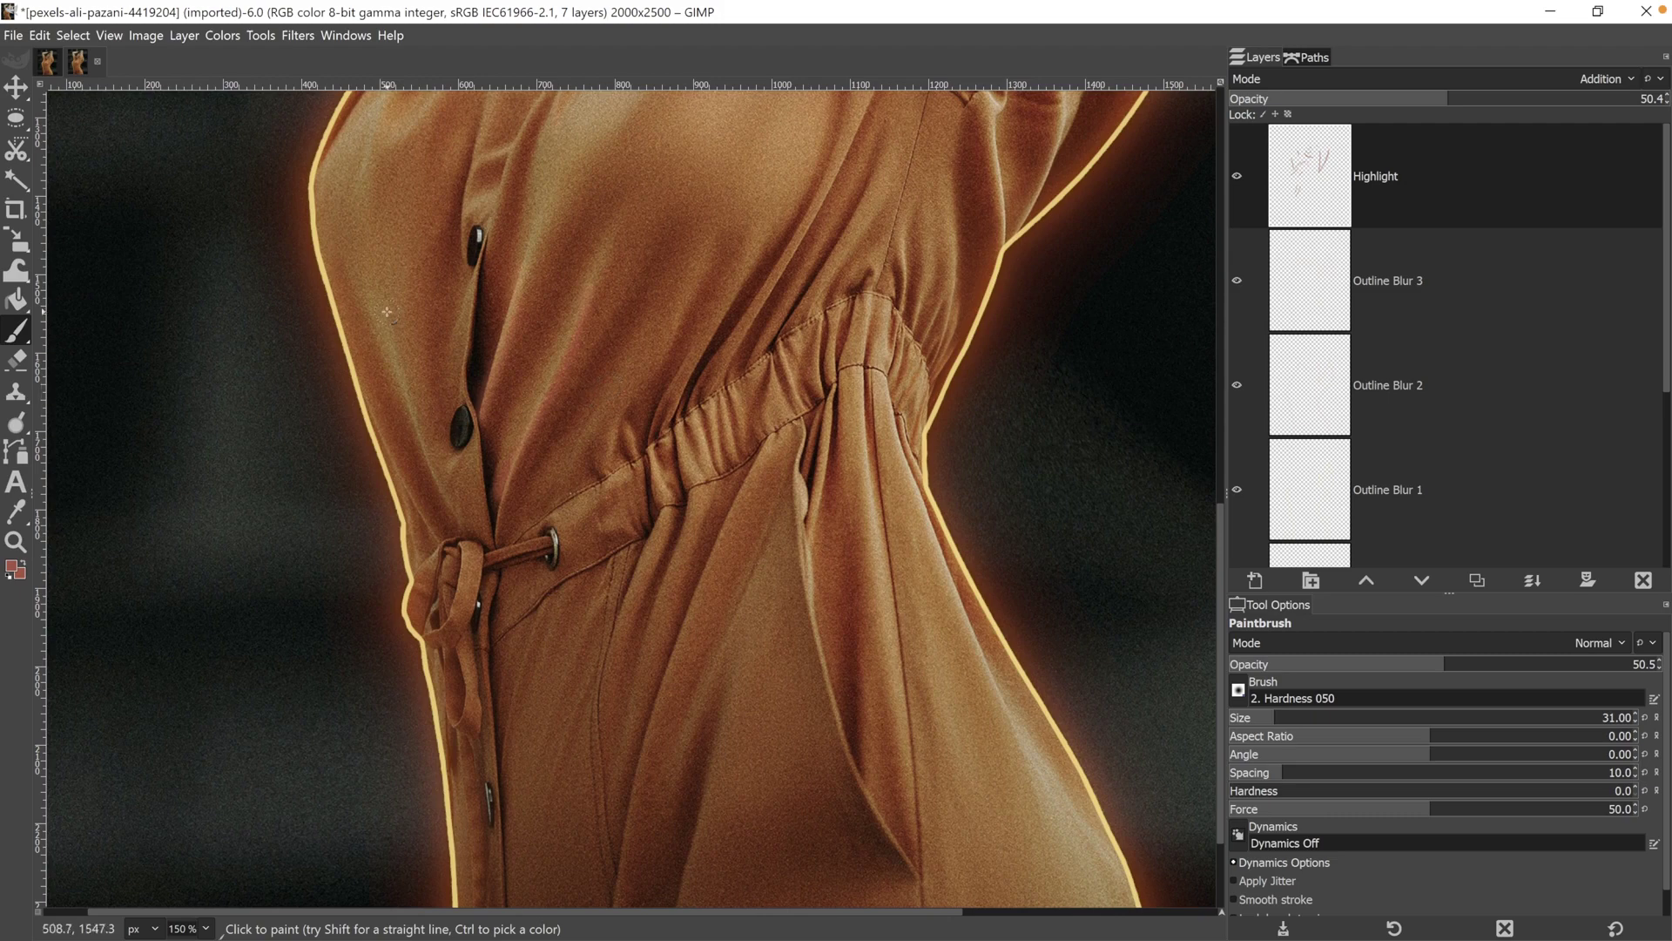
pyautogui.moveTo(377, 332)
pyautogui.mouseDown()
pyautogui.moveTo(462, 537)
pyautogui.moveTo(438, 538)
pyautogui.moveTo(402, 489)
pyautogui.mouseUp()
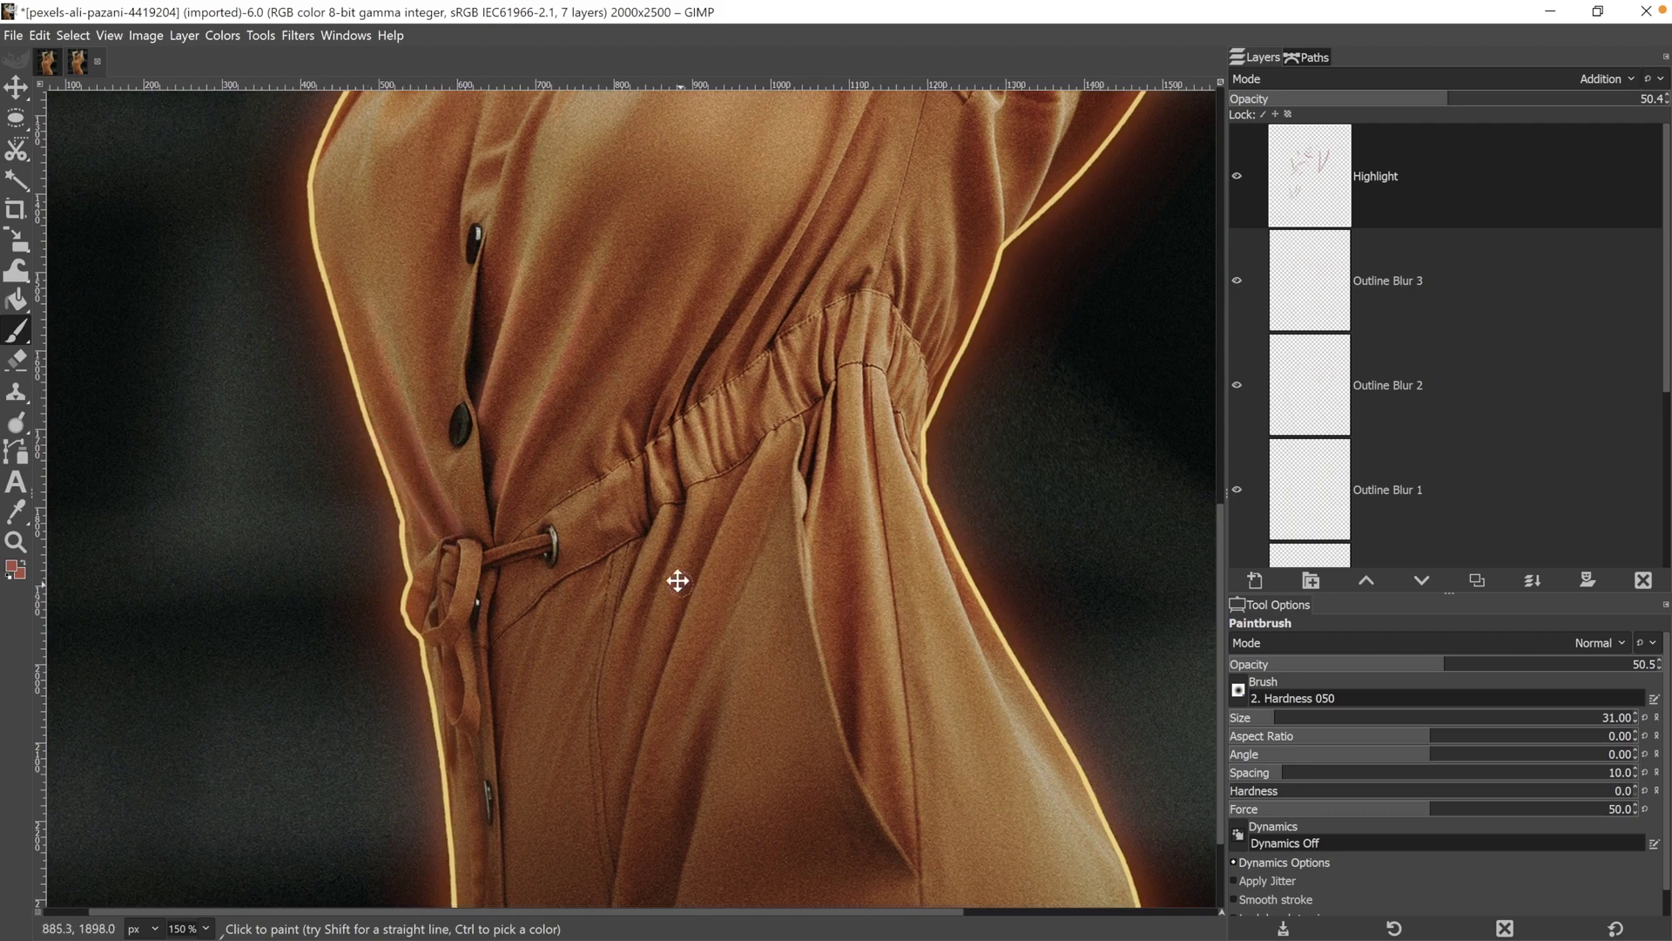
pyautogui.scroll(-5, 675, 578)
pyautogui.hscroll(3, 486, 318)
pyautogui.moveTo(614, 170)
pyautogui.mouseDown()
pyautogui.moveTo(597, 204)
pyautogui.moveTo(633, 429)
pyautogui.moveTo(724, 599)
pyautogui.mouseUp()
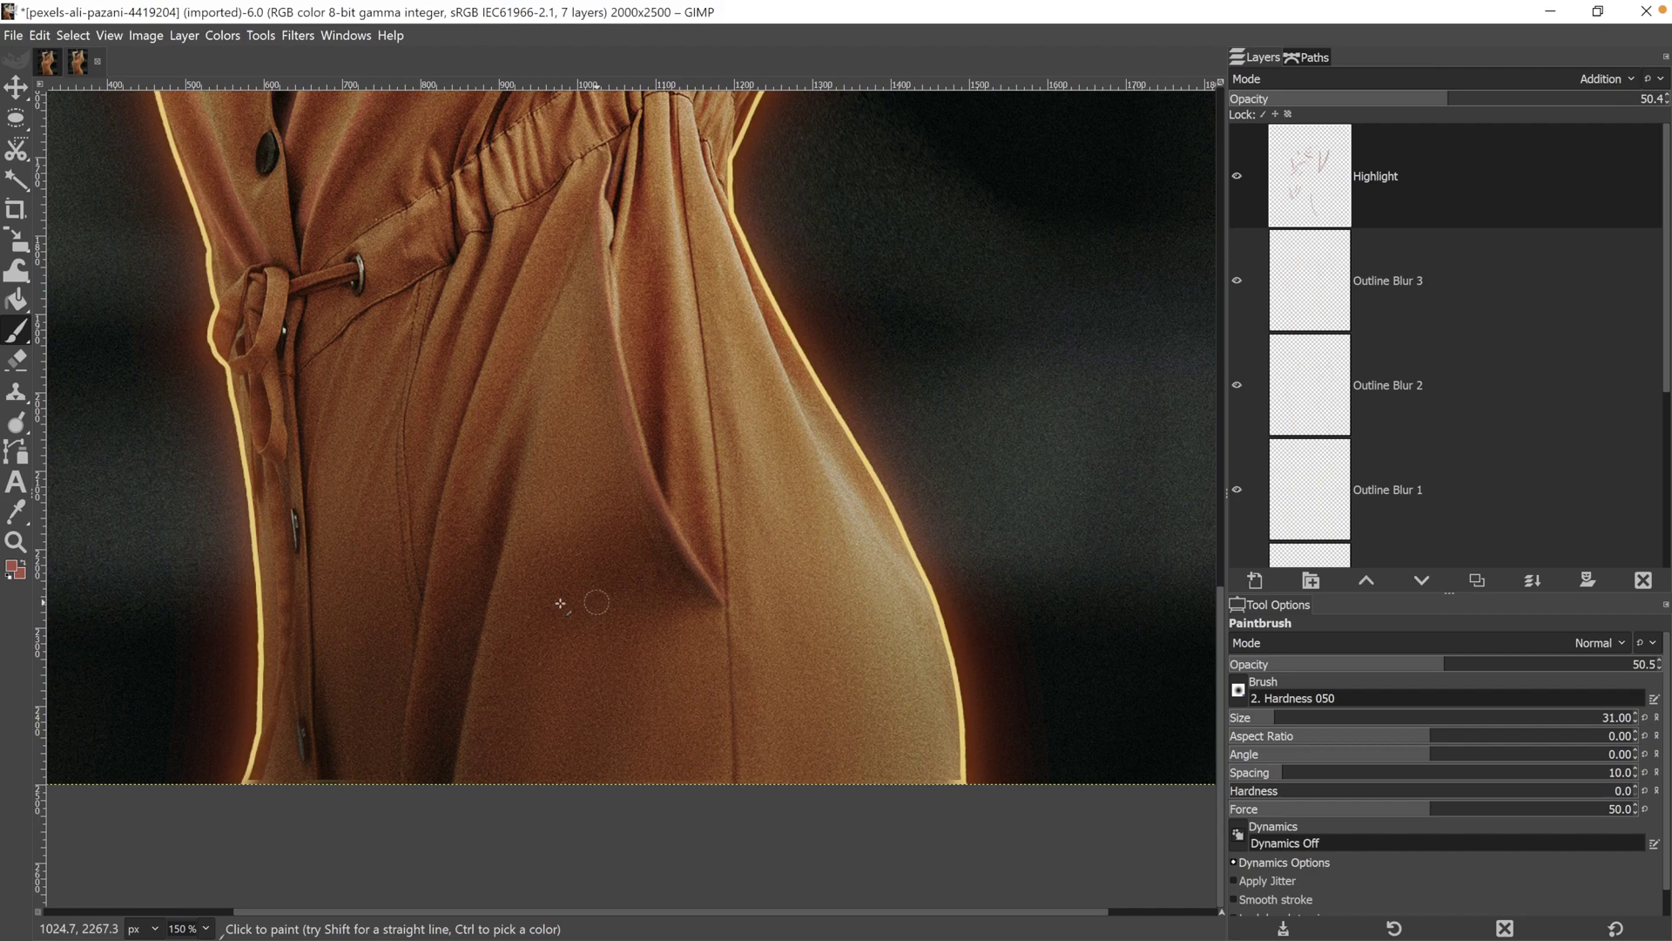
pyautogui.moveTo(261, 470); pyautogui.dragTo(283, 727)
pyautogui.moveTo(462, 243)
pyautogui.mouseDown()
pyautogui.moveTo(431, 388)
pyautogui.moveTo(407, 779)
pyautogui.mouseUp()
pyautogui.moveTo(505, 545); pyautogui.dragTo(443, 777)
# At brush size 51, paint highlights inside the dress's right outline near the waist
pyautogui.hotkey('shift', ']')
pyautogui.hotkey('shift', ']')
pyautogui.moveTo(951, 599); pyautogui.dragTo(949, 773)
pyautogui.scroll(10, 785, 563)
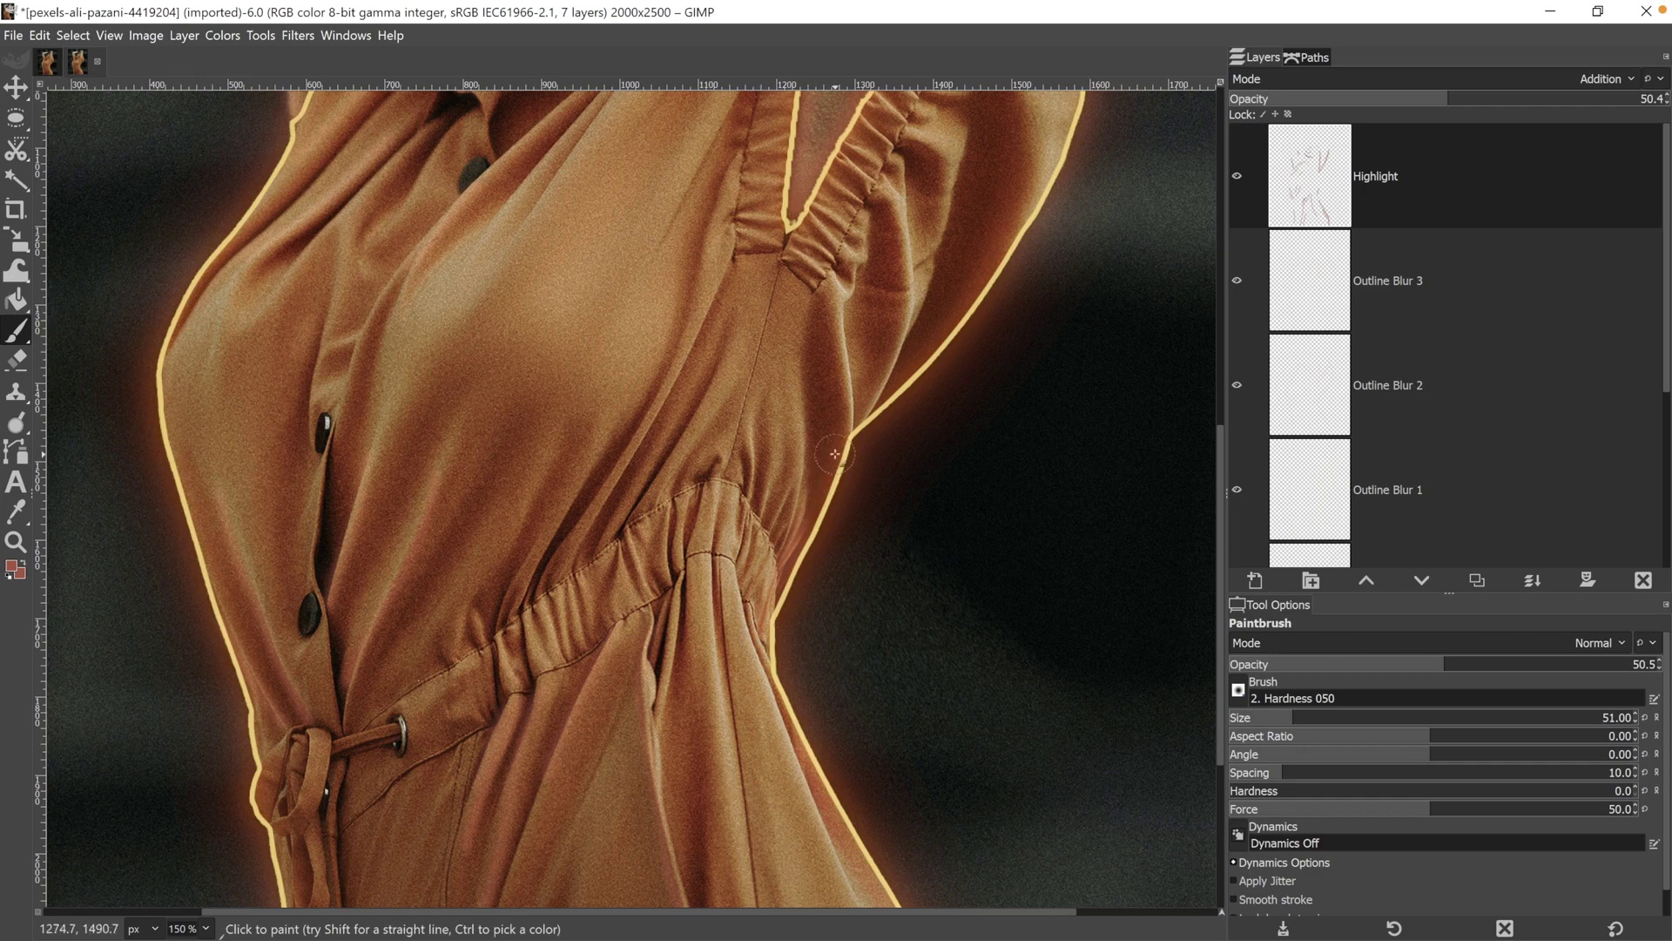
pyautogui.moveTo(834, 454); pyautogui.dragTo(812, 536)
pyautogui.moveTo(795, 416); pyautogui.dragTo(793, 494)
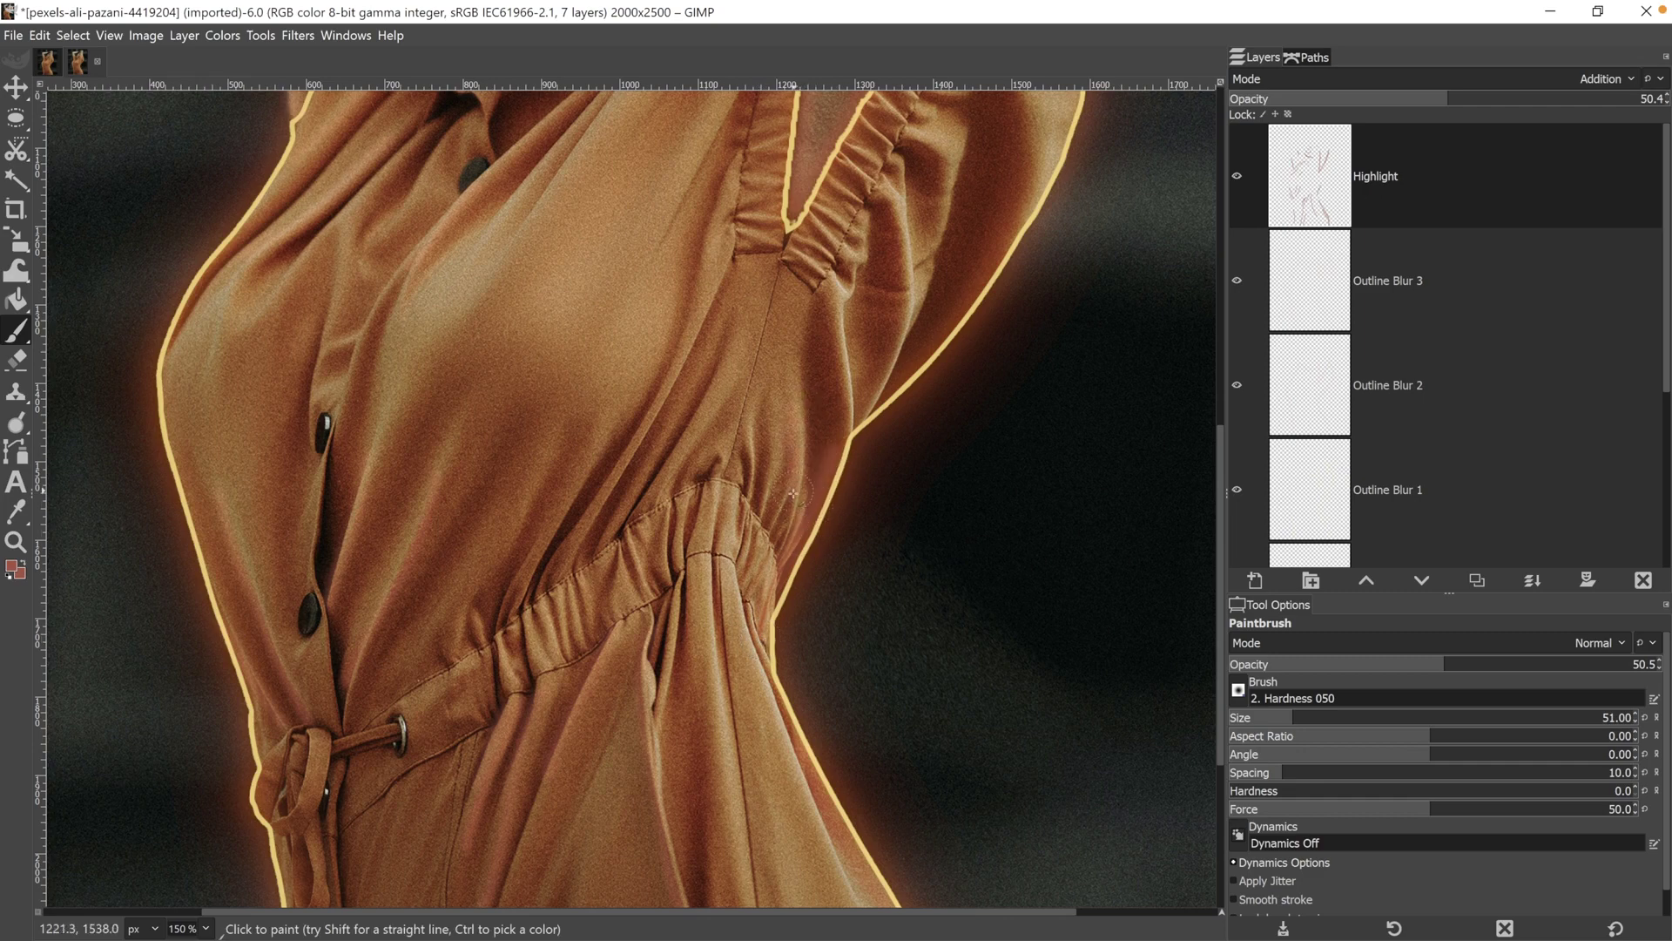
pyautogui.moveTo(844, 321); pyautogui.dragTo(844, 351)
pyautogui.moveTo(924, 313); pyautogui.dragTo(872, 405)
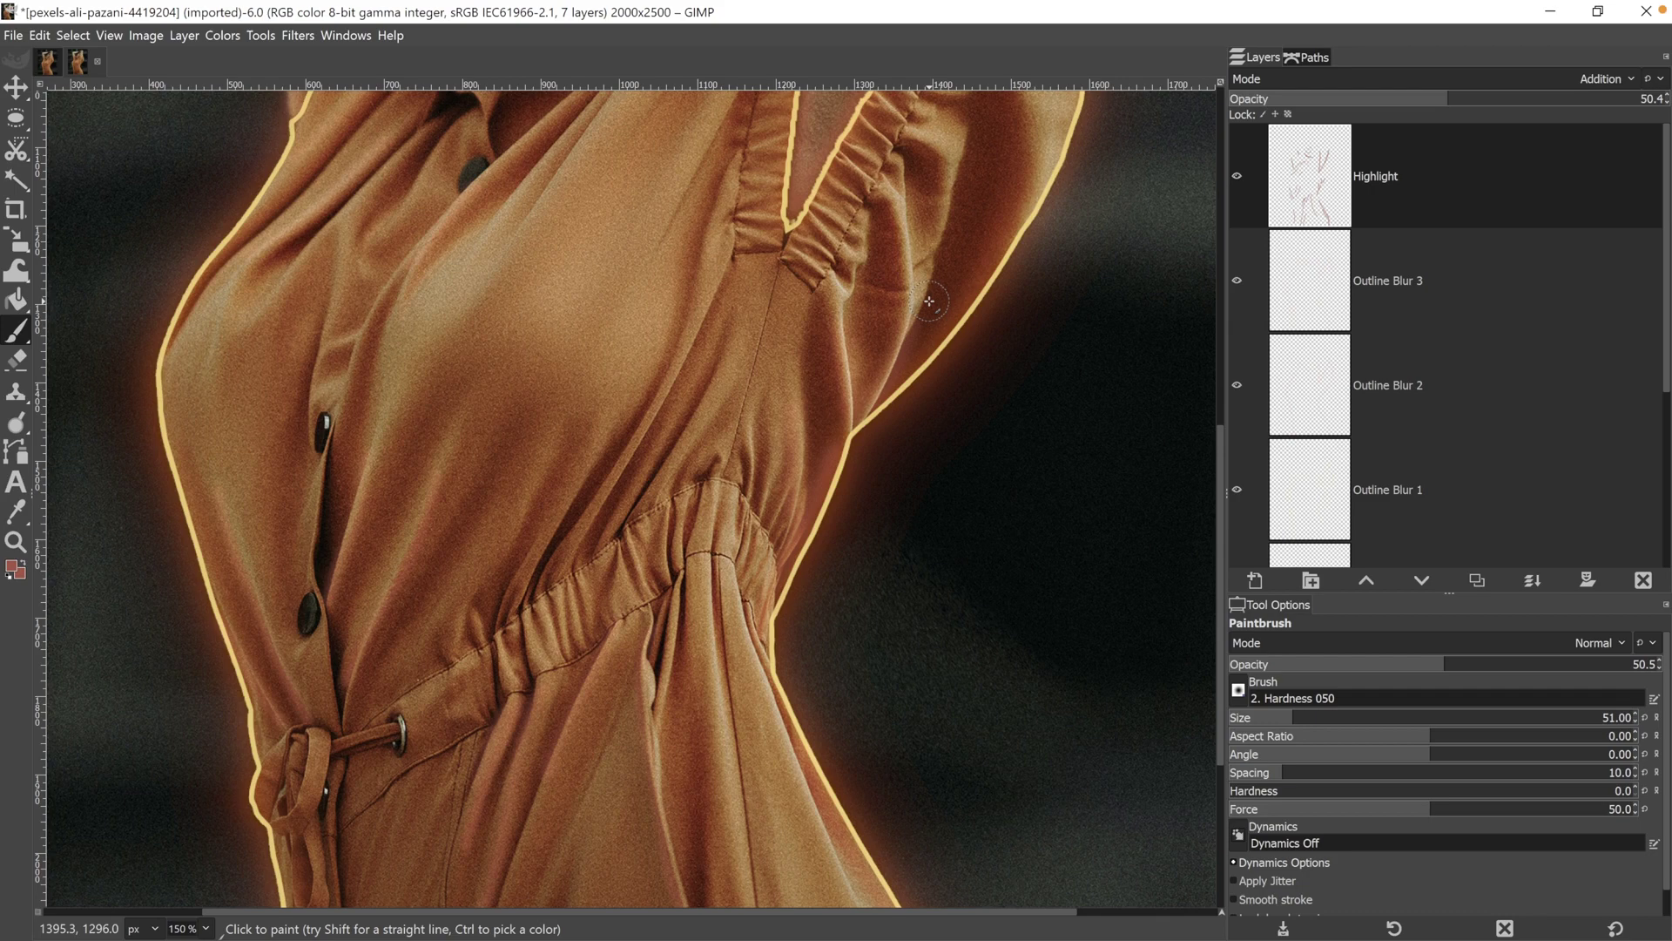
# At brush size 31, paint highlights along the neckline and ruffled sleeve edge
pyautogui.moveTo(929, 302); pyautogui.dragTo(908, 581)
pyautogui.press('{')
pyautogui.press('{')
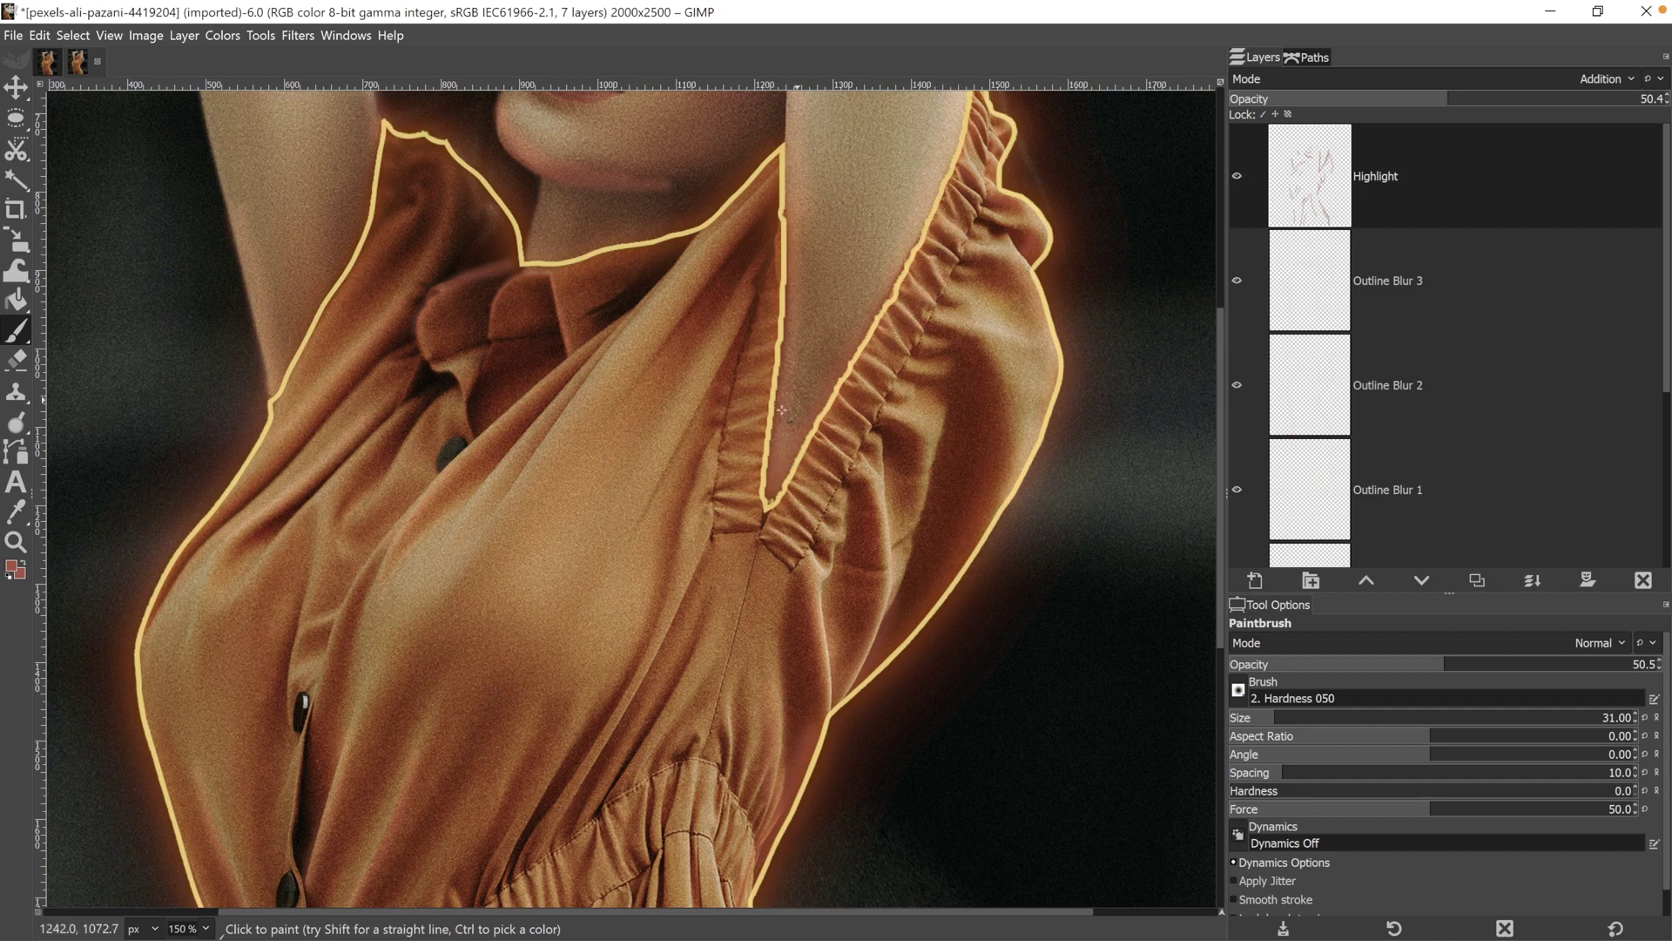
pyautogui.moveTo(772, 333); pyautogui.dragTo(772, 253)
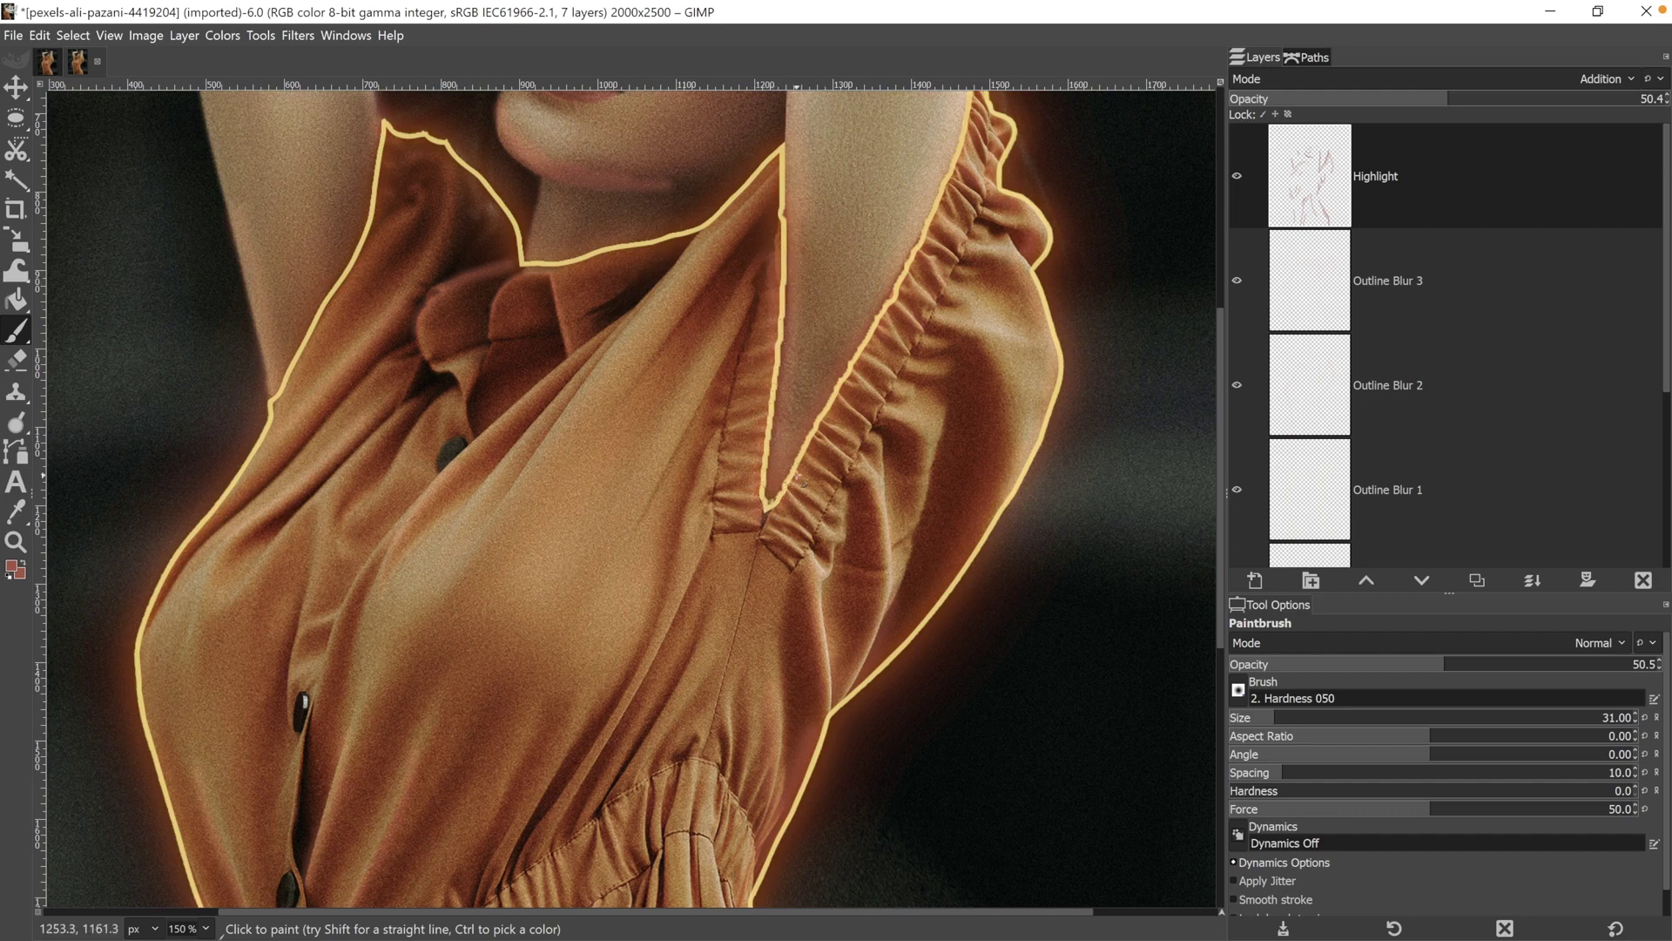
pyautogui.moveTo(802, 479); pyautogui.dragTo(874, 344)
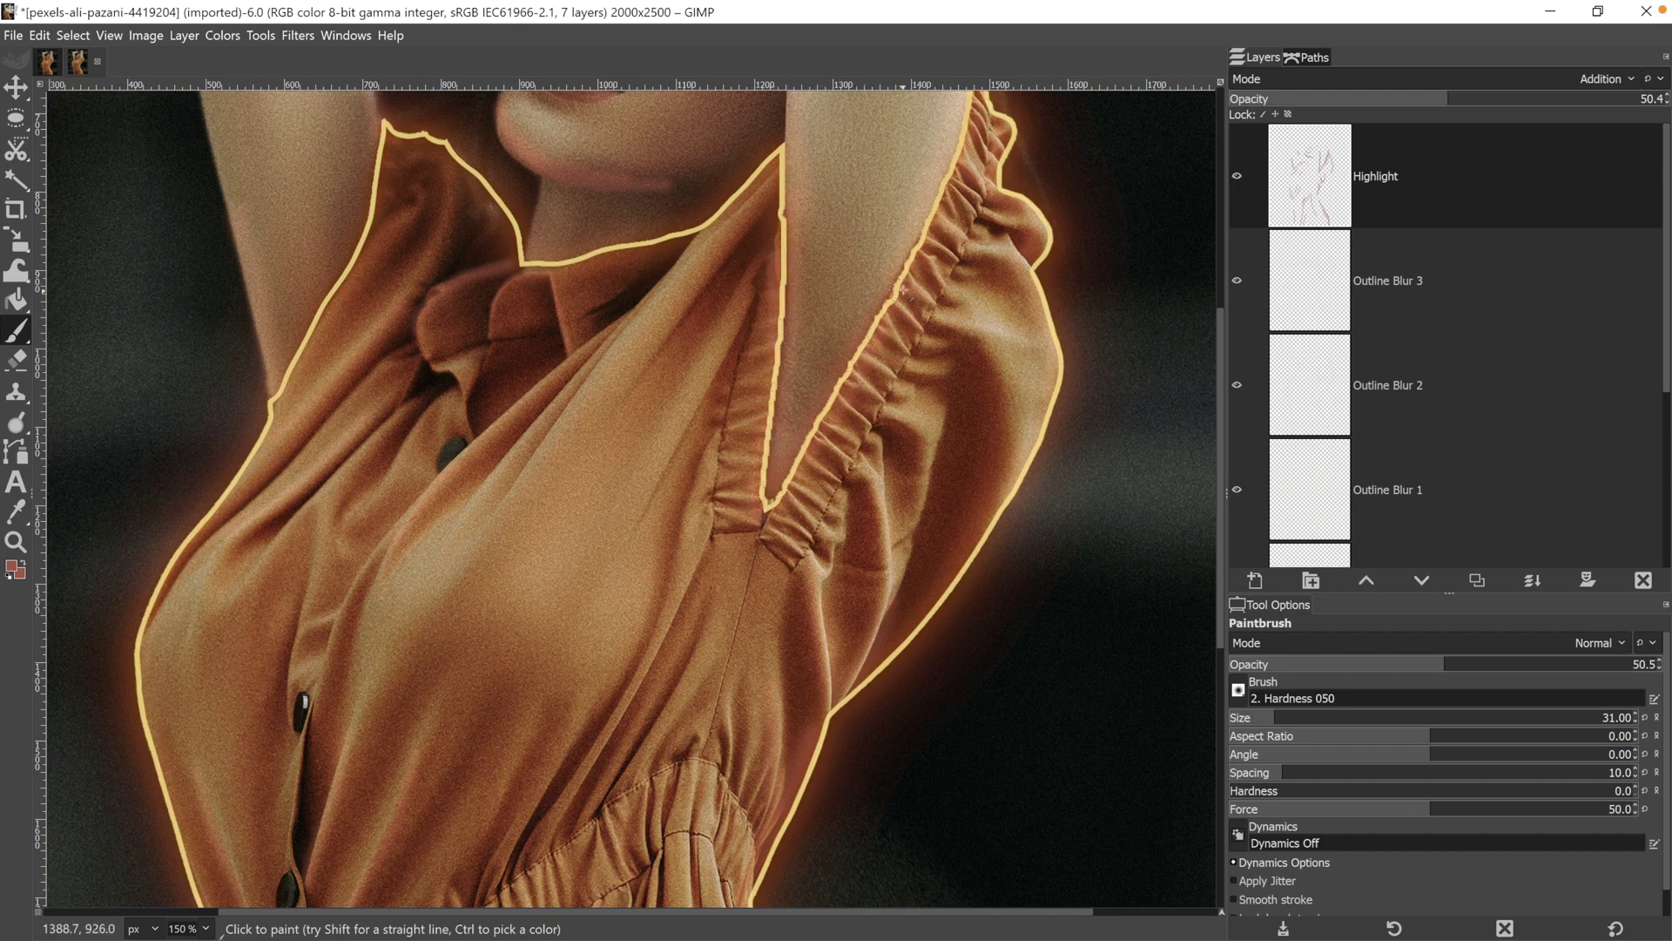
pyautogui.moveTo(690, 303); pyautogui.dragTo(881, 507)
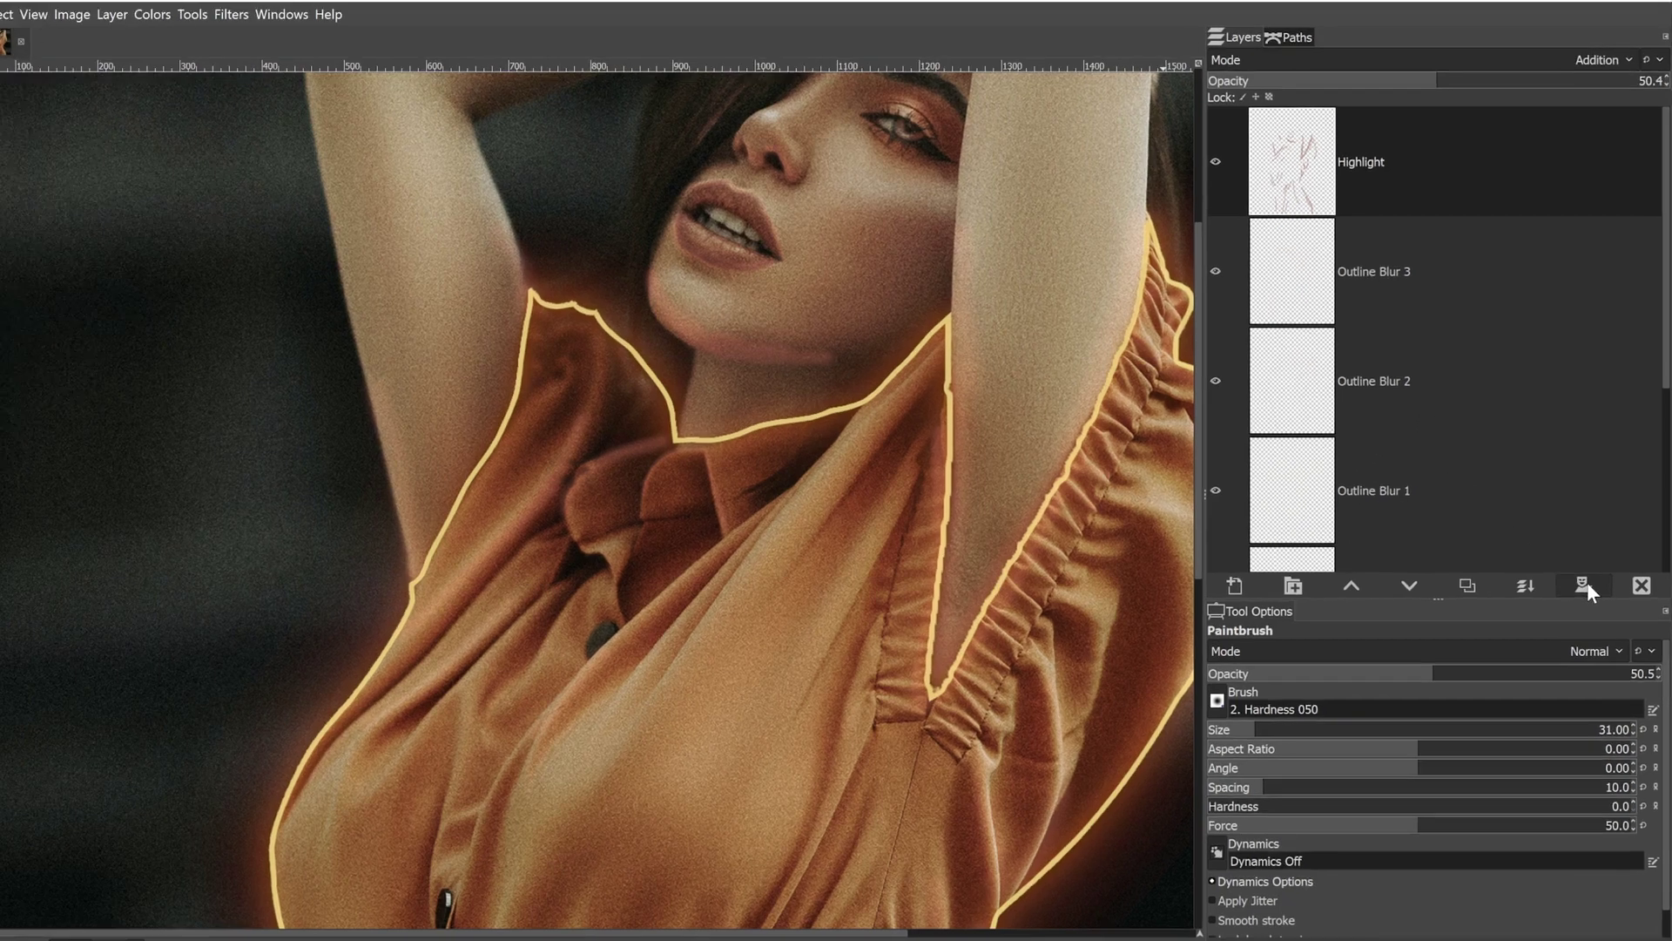
# Add a full-white mask to the Highlight layer and paint on it along the jaw under the chin
pyautogui.click(1587, 580)
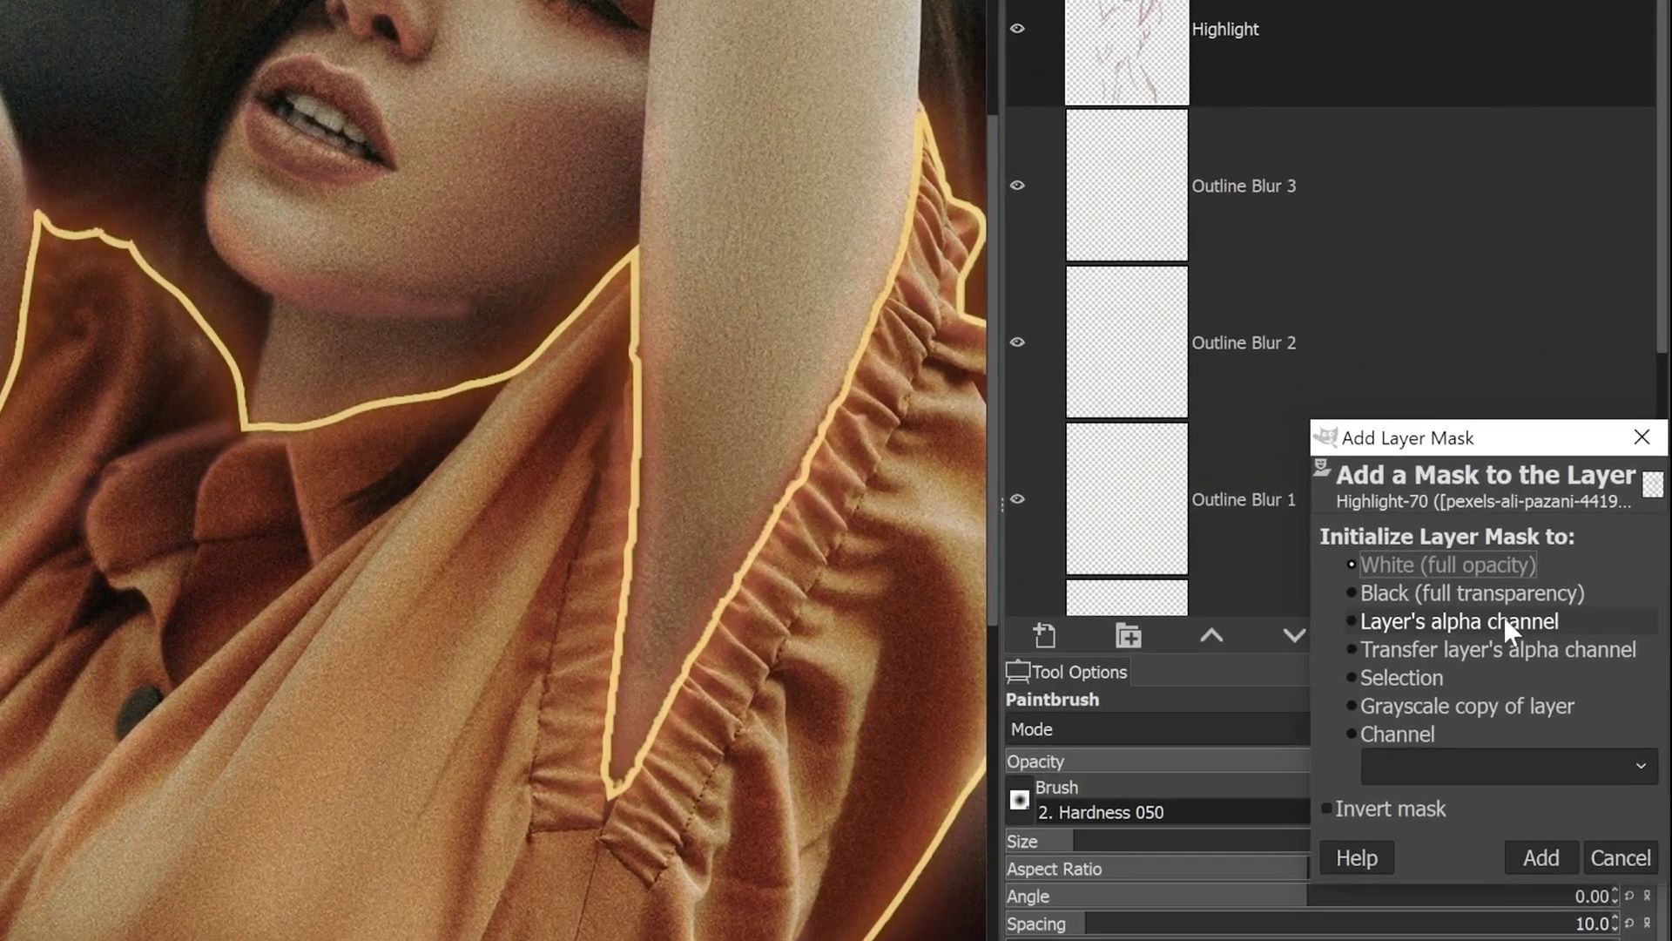
pyautogui.click(1541, 858)
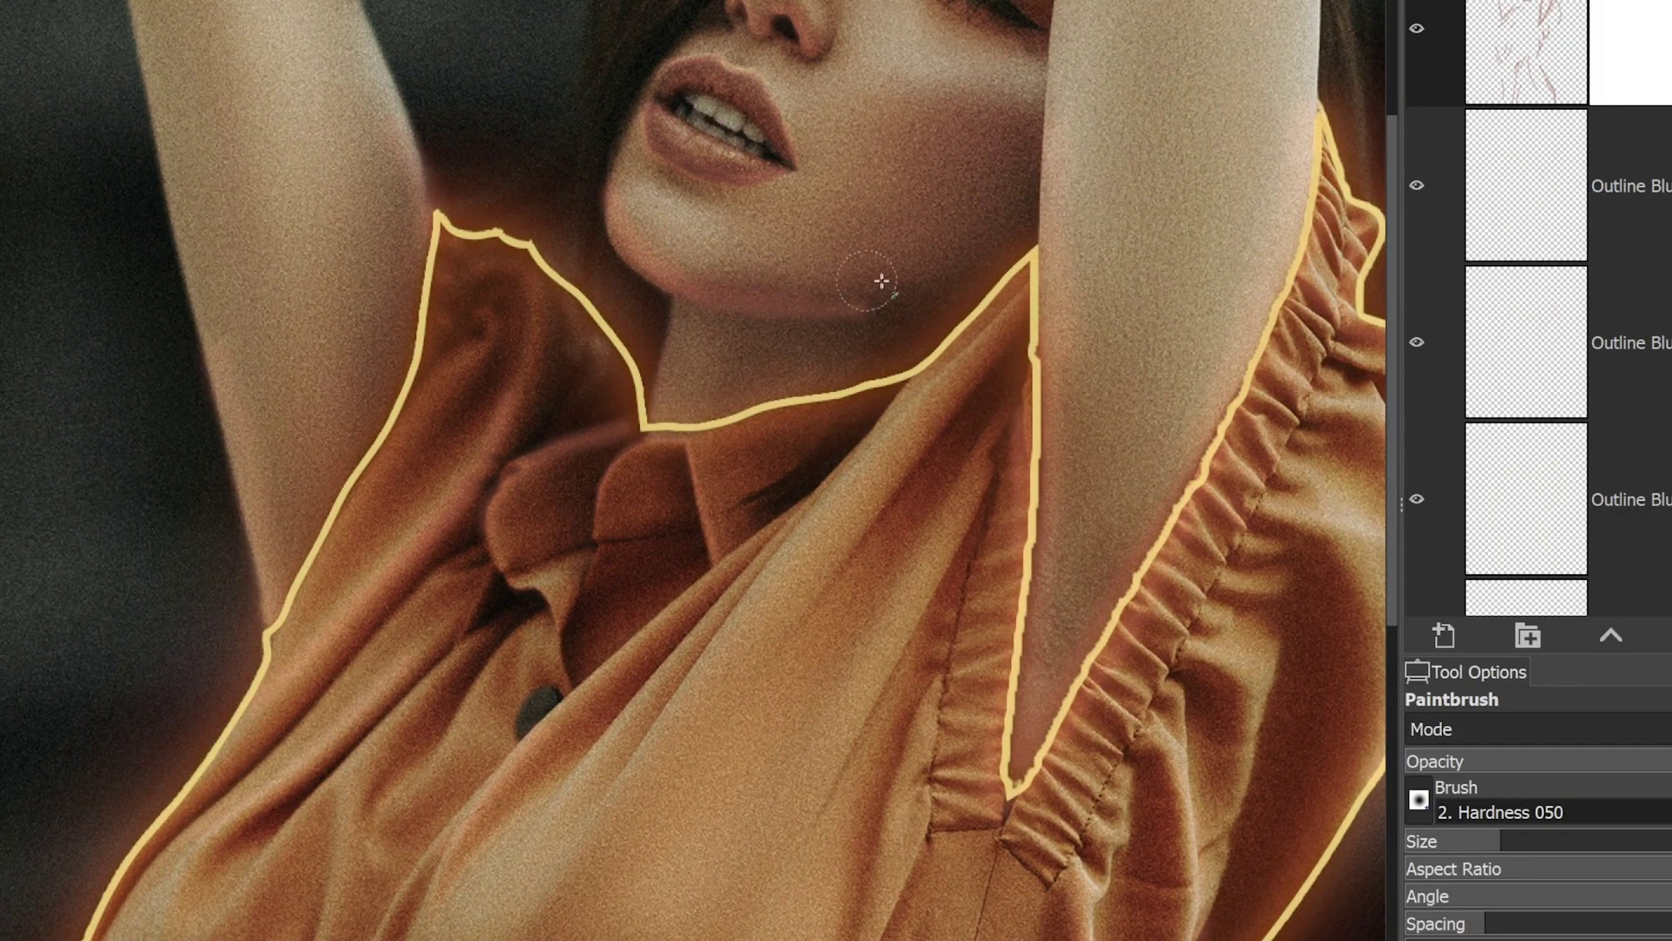
pyautogui.moveTo(869, 286); pyautogui.dragTo(707, 263)
pyautogui.press('[')
pyautogui.press('[')
pyautogui.press('[')
pyautogui.press('[')
pyautogui.press('[')
pyautogui.moveTo(1389, 446); pyautogui.dragTo(1380, 939)
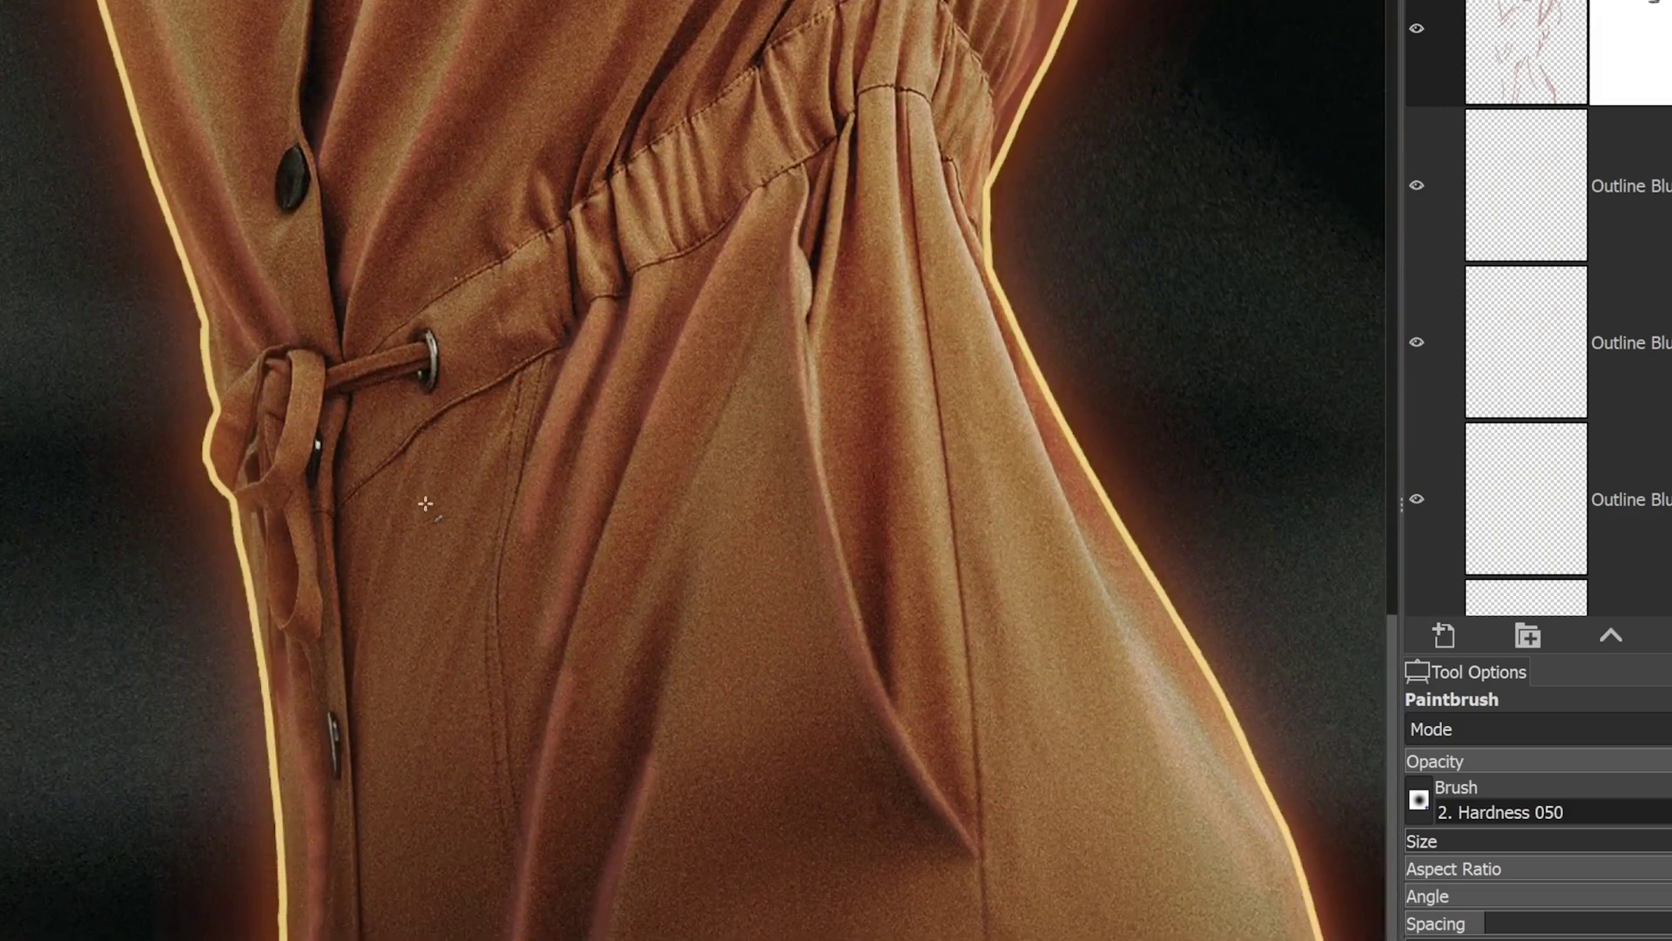
pyautogui.press(']')
pyautogui.press(']')
pyautogui.press(']')
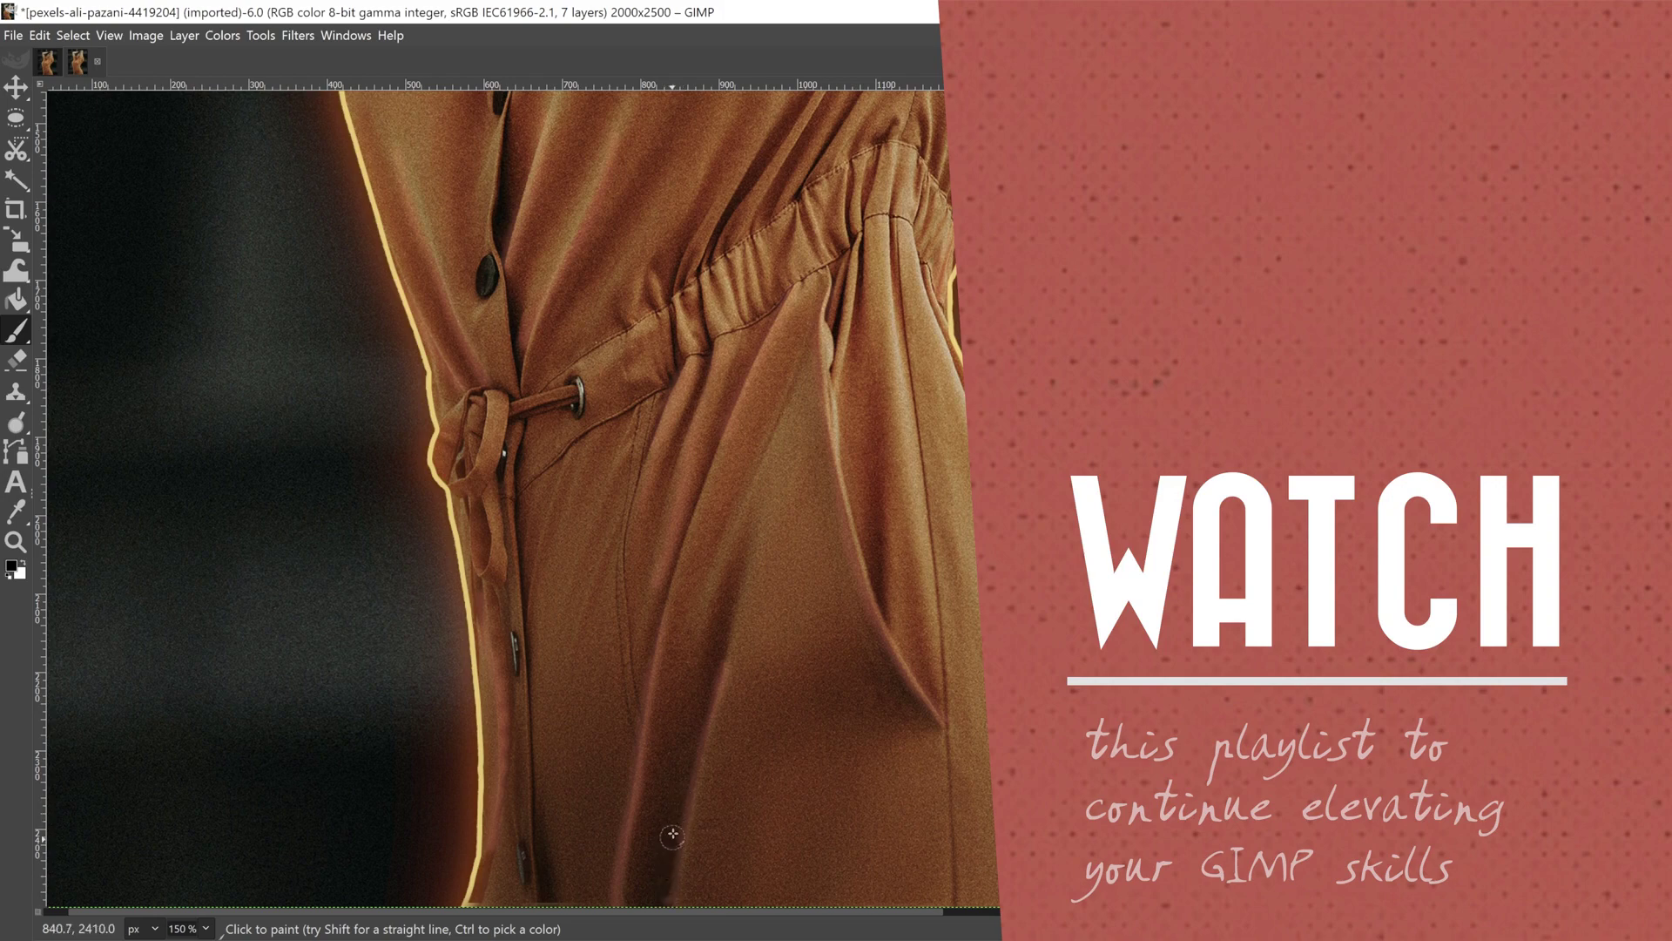
# Fit the whole portrait in the window
pyautogui.hotkey('shift', 'ctrl', 'j')
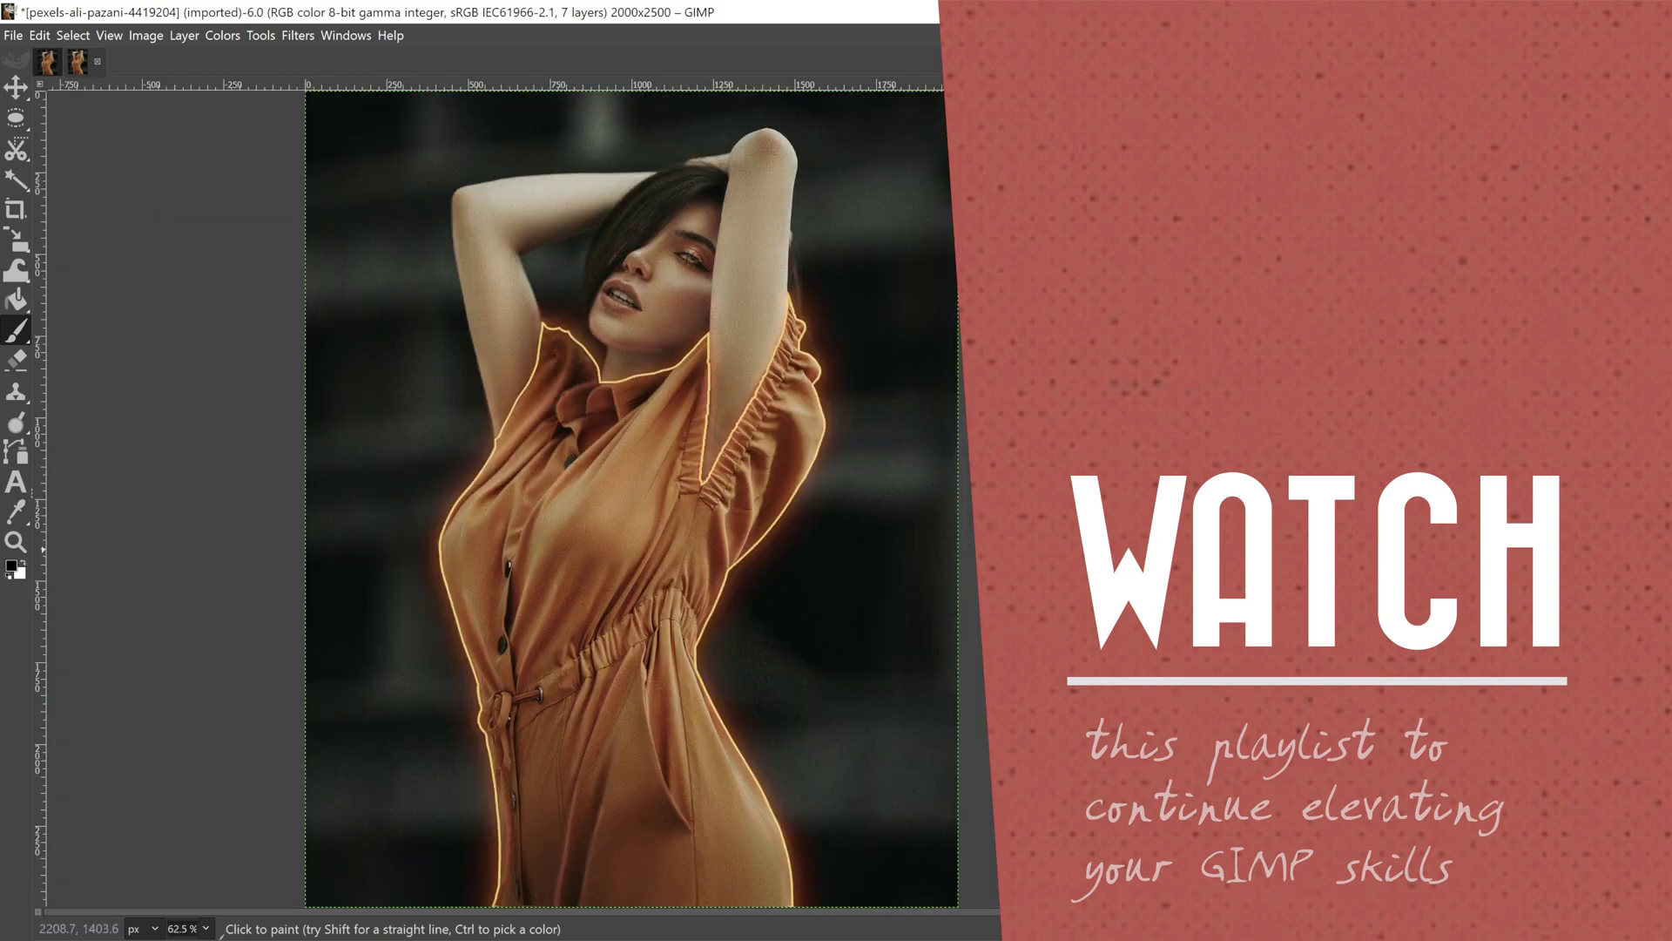